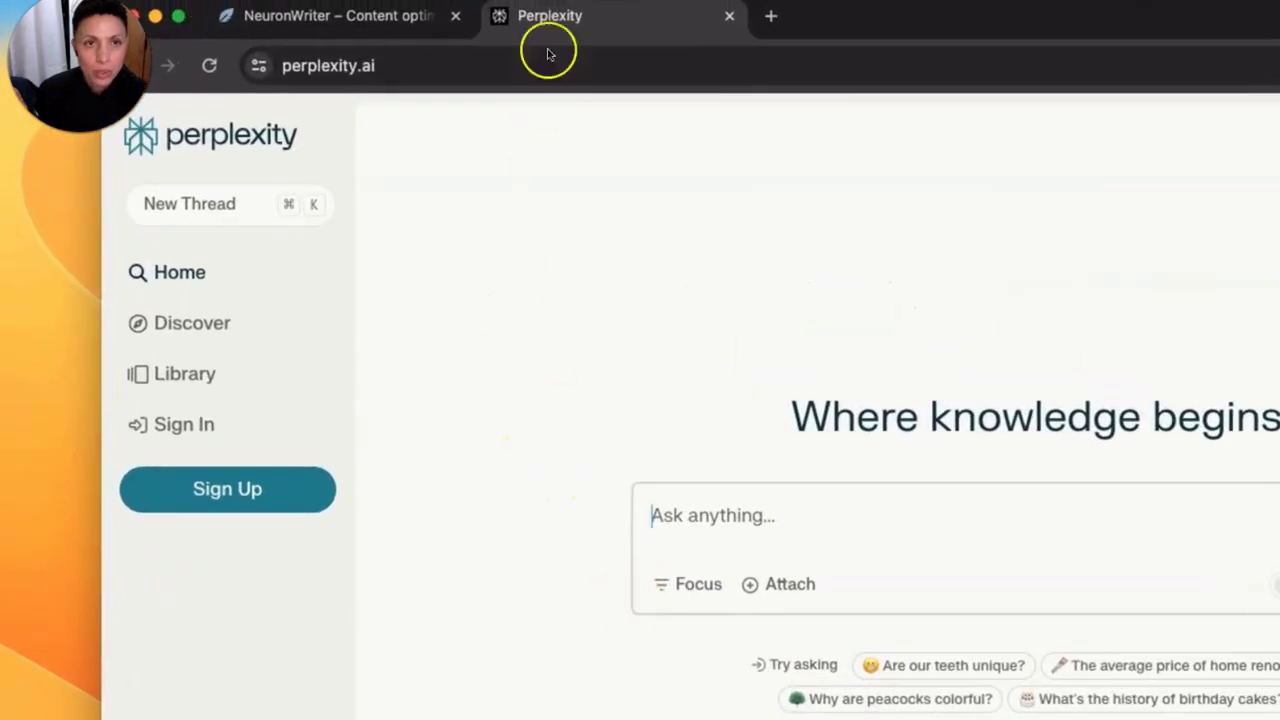
Switch back and forth between the NeuronWriter site and Perplexity, ending on Perplexity.
click(352, 22)
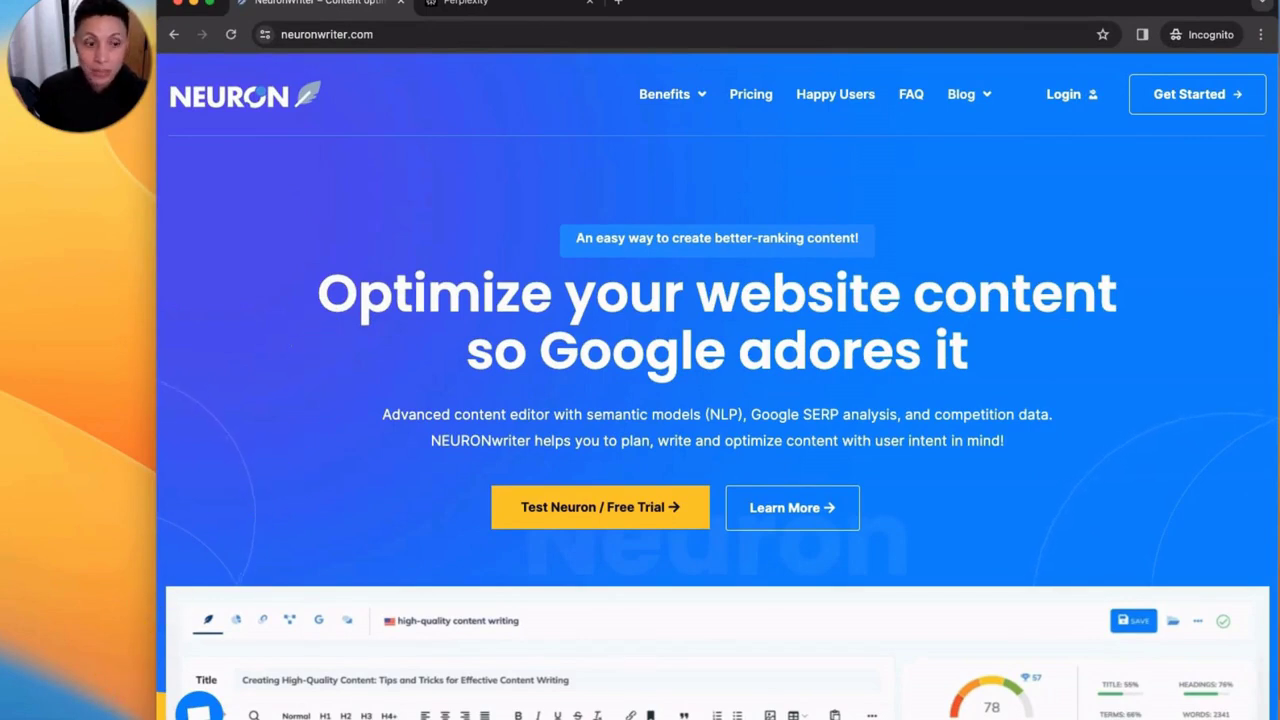
key(ctrl+Tab)
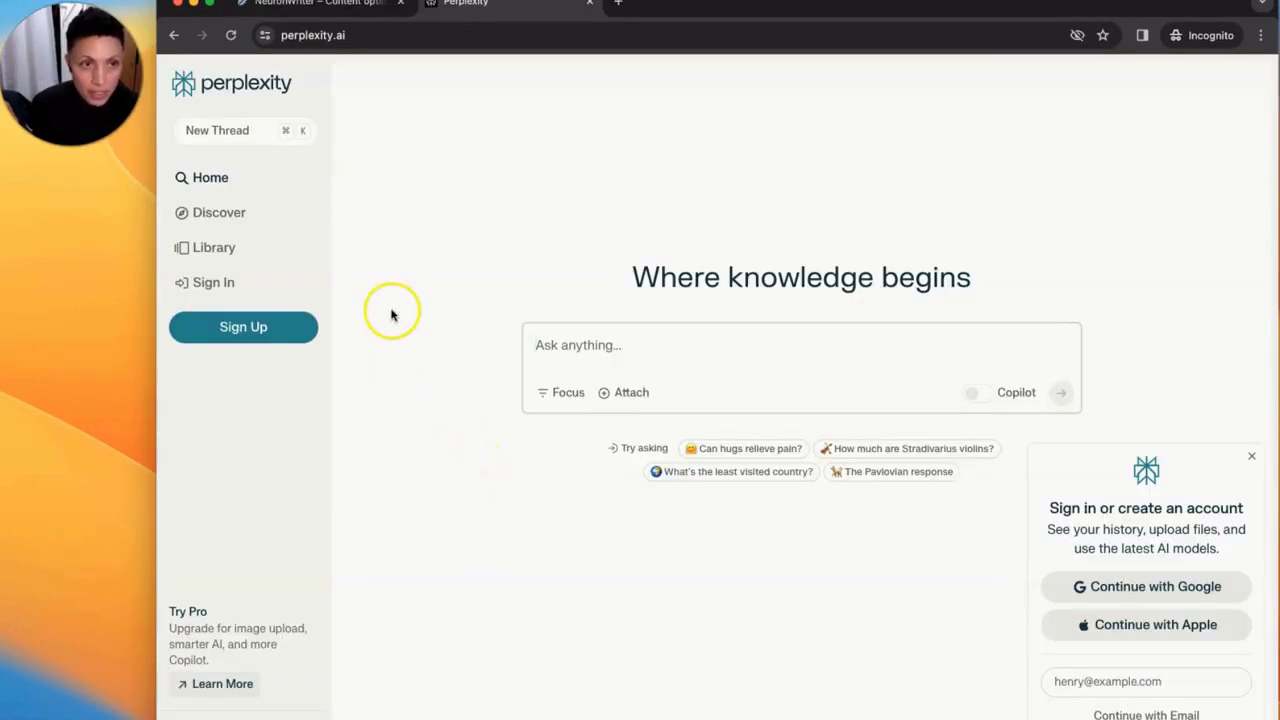
click(314, 4)
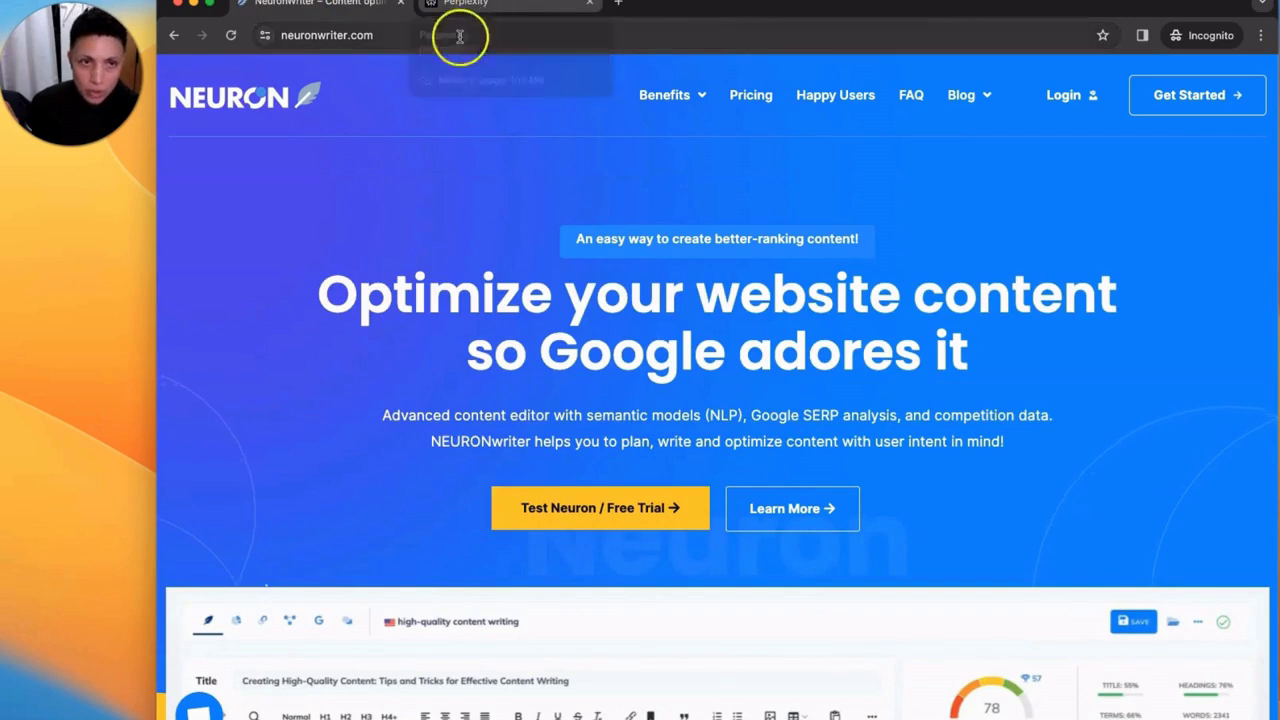
click(467, 4)
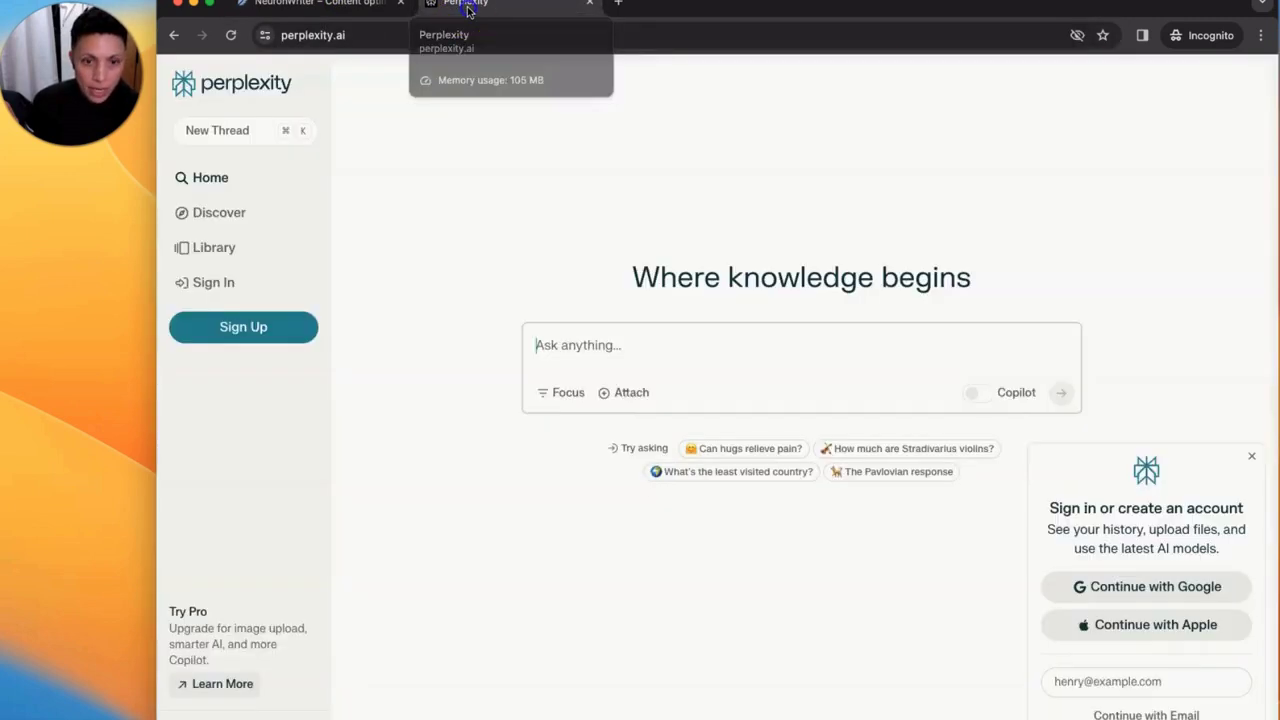
click(337, 4)
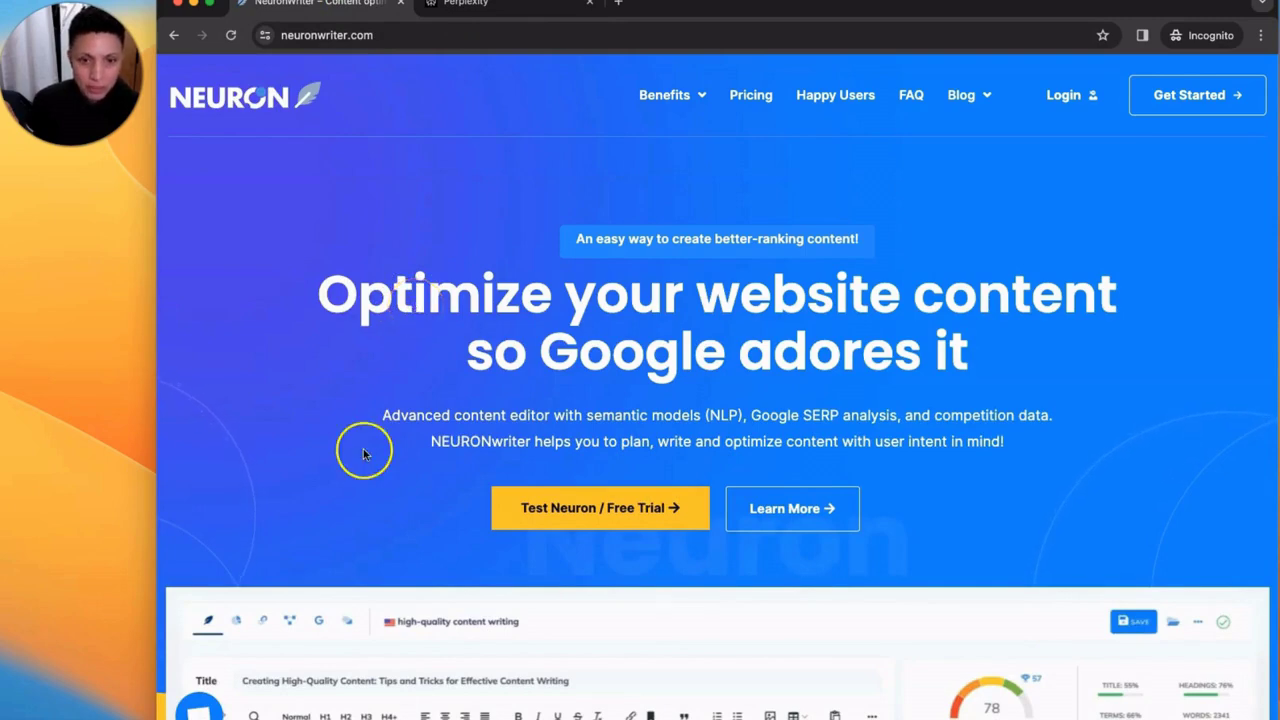
key(ctrl+Tab)
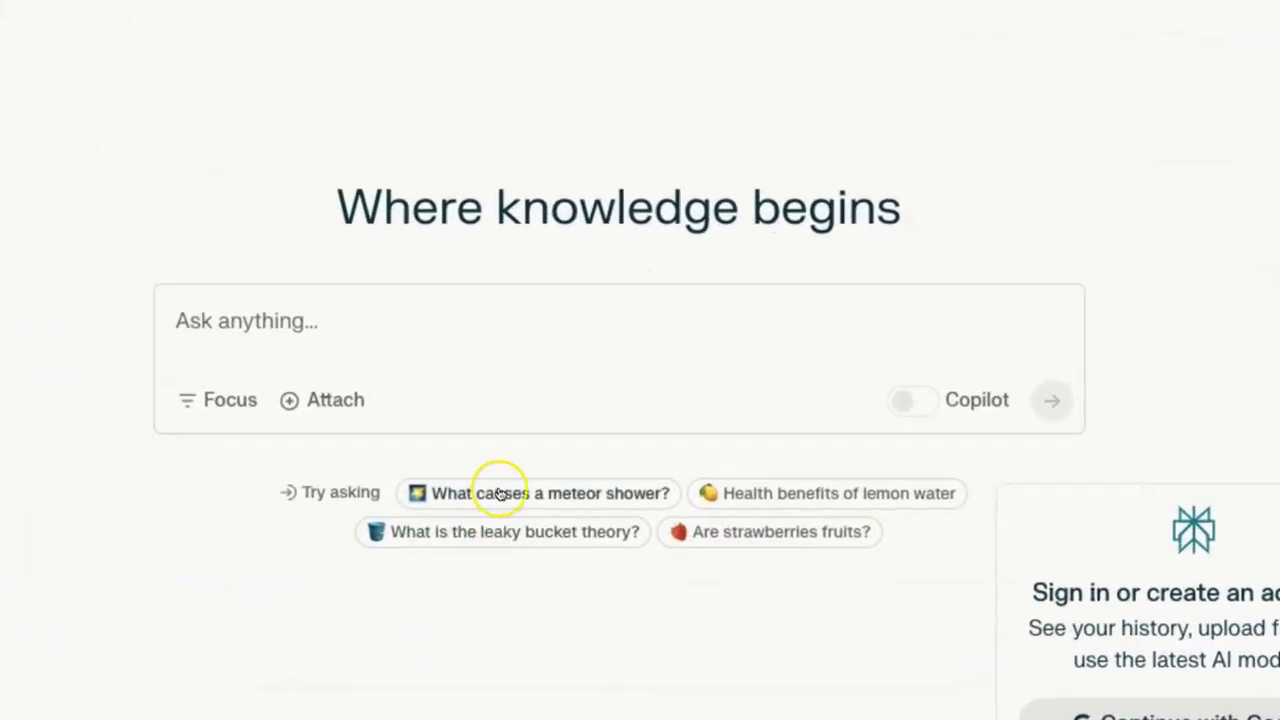
Ask what causes a meteor shower, how often they occur, and which is most famous.
click(499, 493)
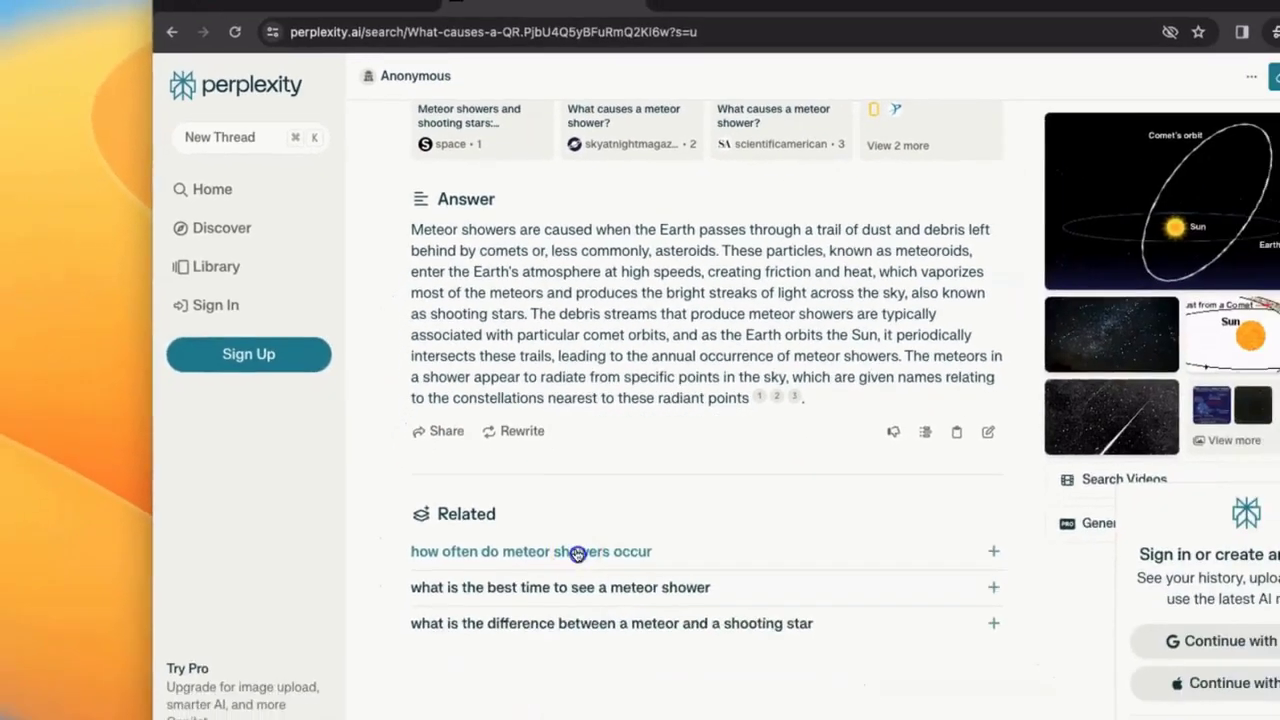
click(571, 551)
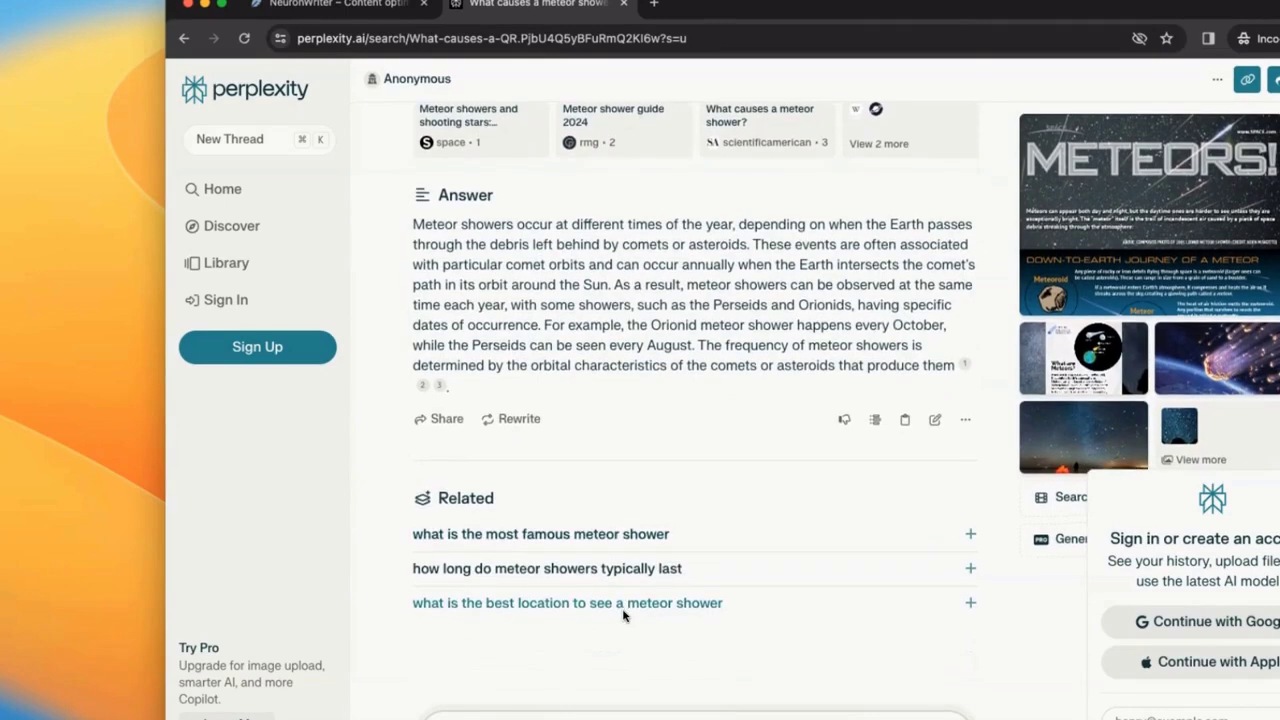
click(567, 556)
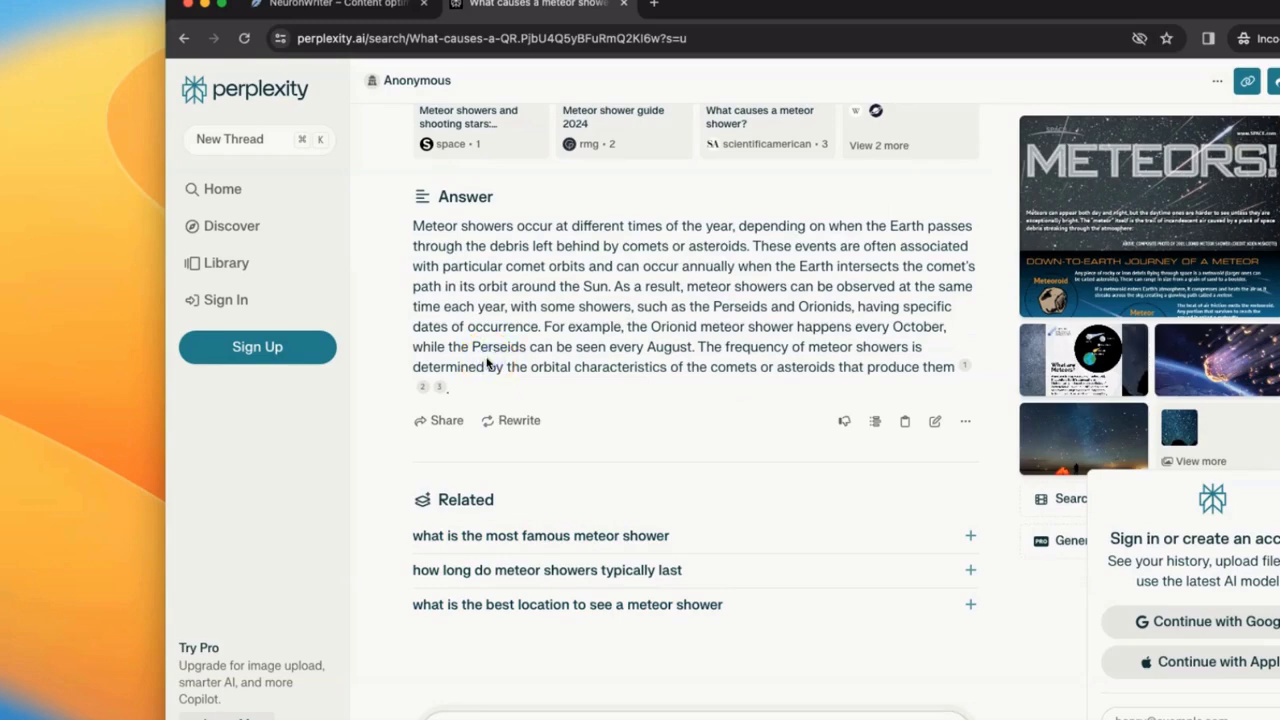
click(521, 538)
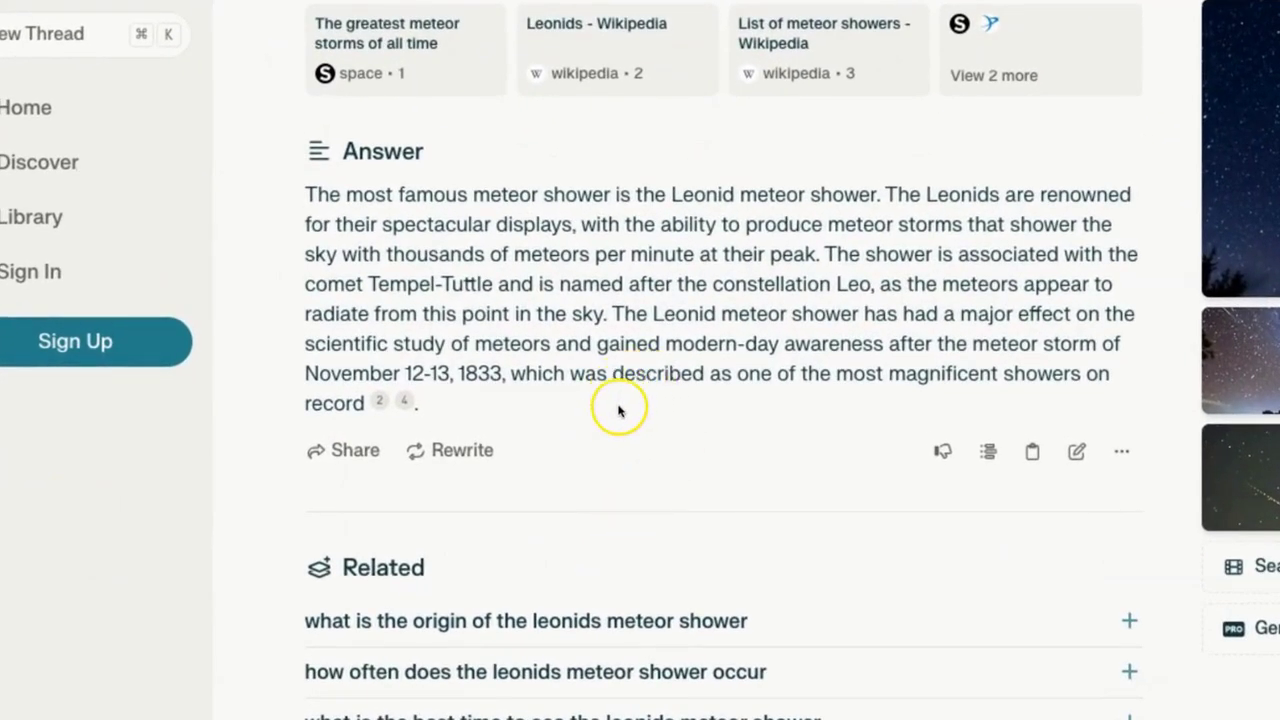
Show all five sources for the answer, then ask how often the Leonids shower occurs.
scroll(625, 383, up, 1)
scroll(632, 383, up, 3)
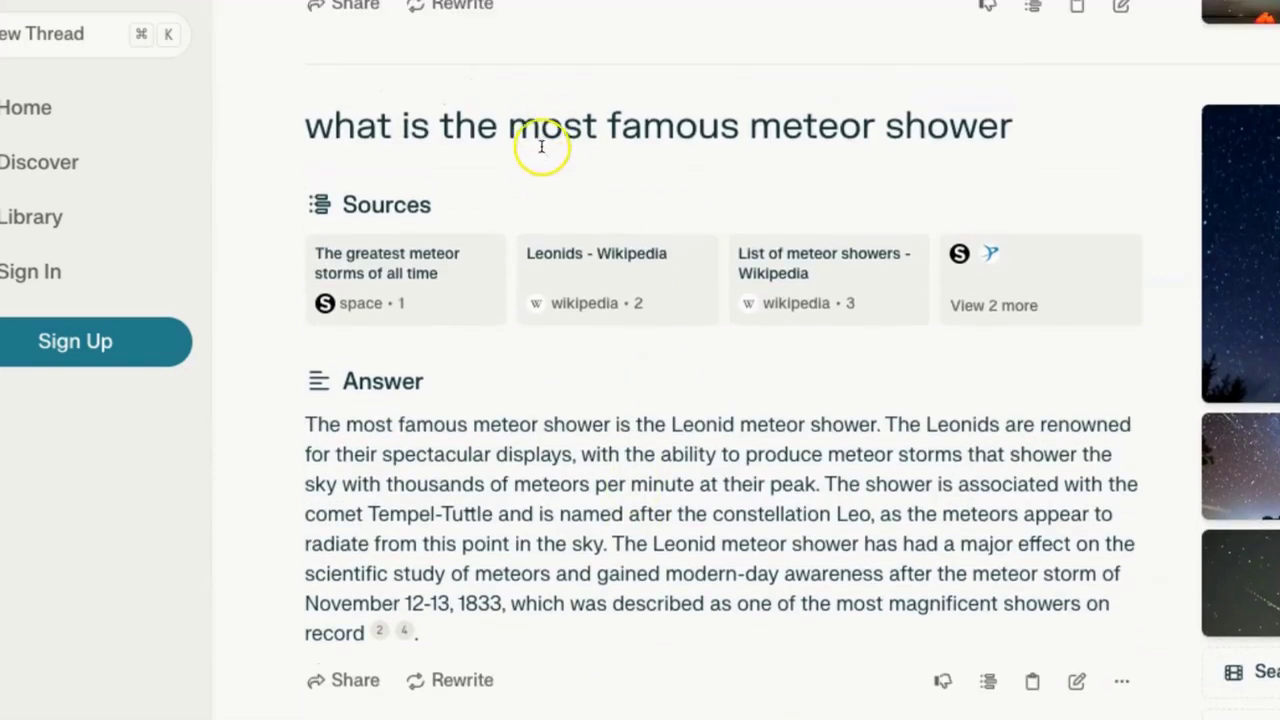
scroll(470, 340, down, 2)
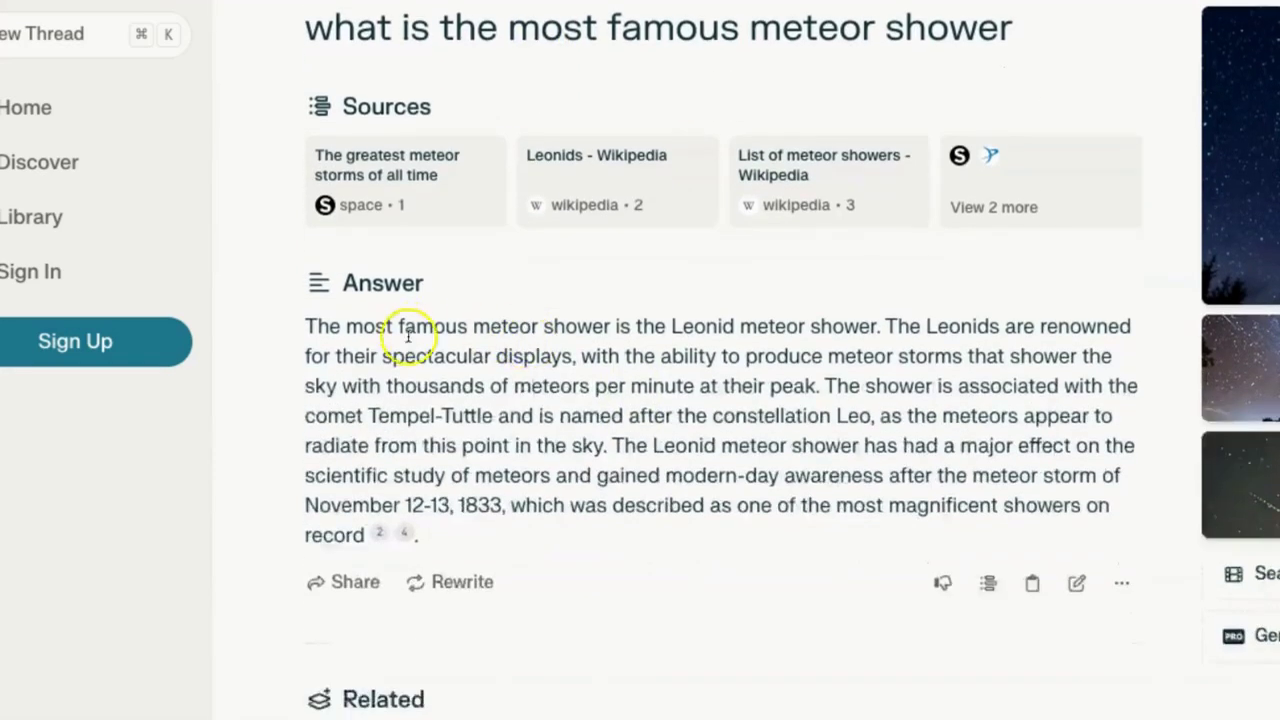
click(1074, 197)
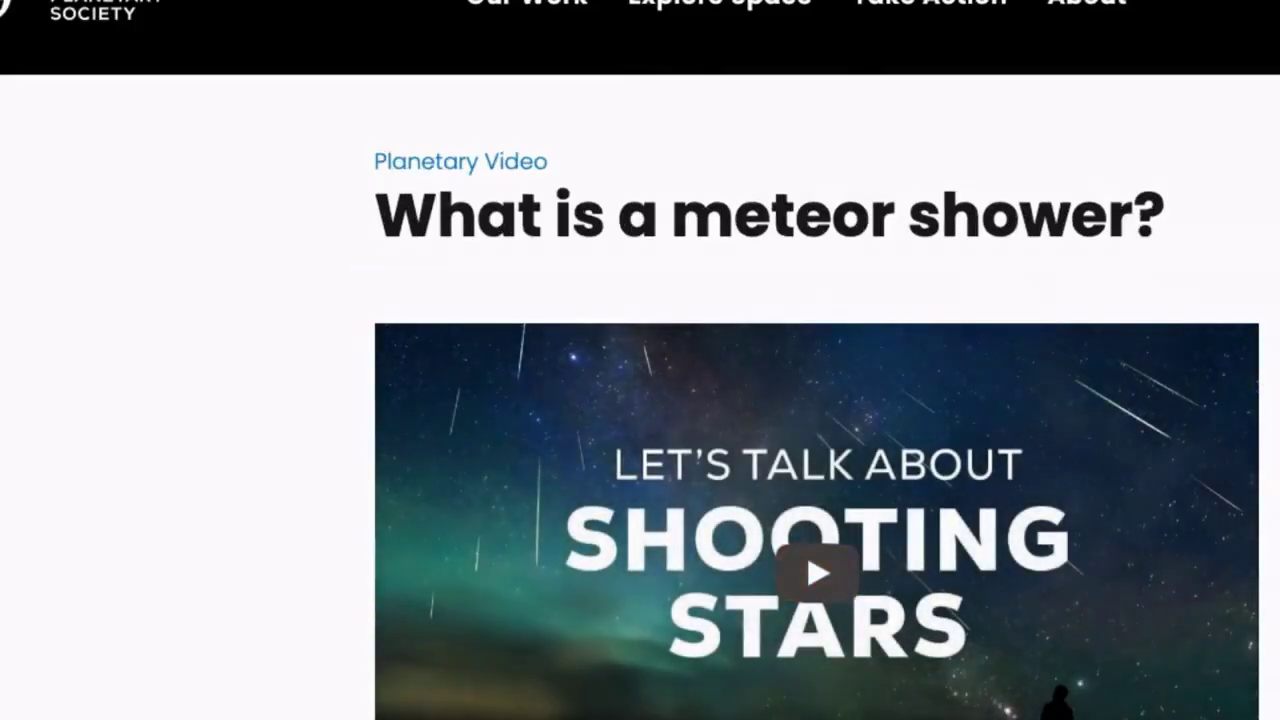
scroll(817, 400, down, 5)
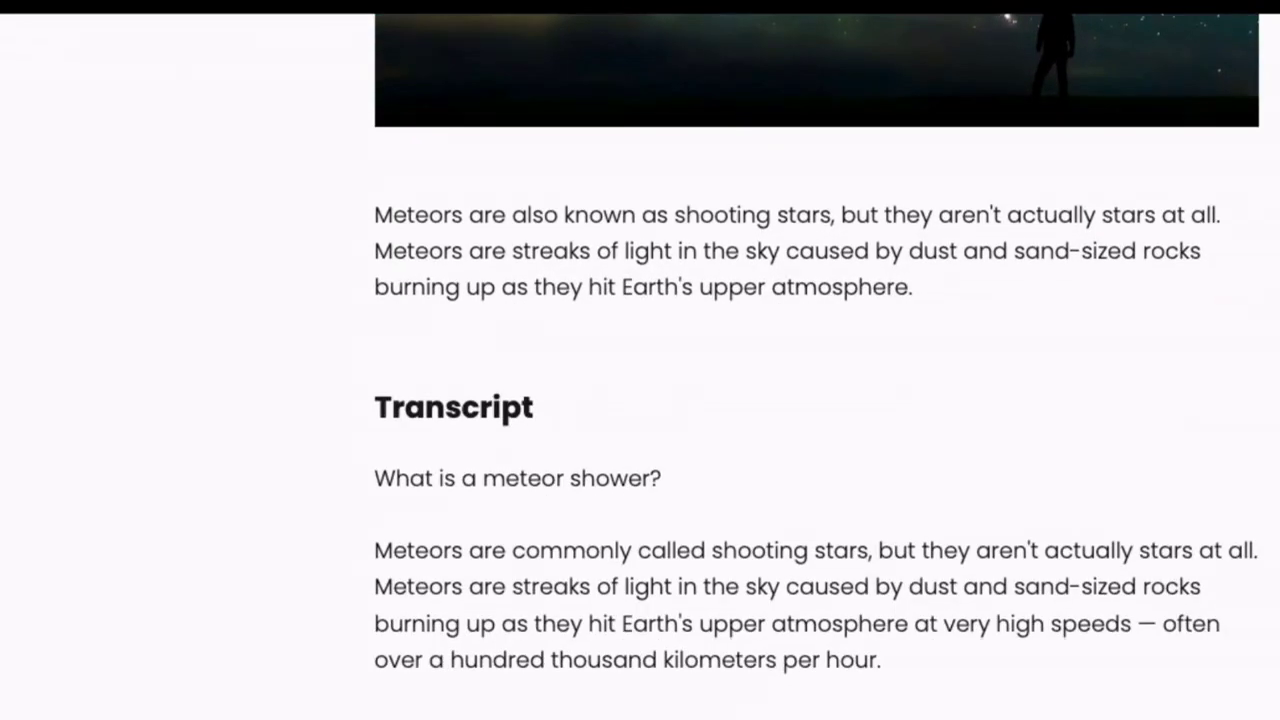
key(ctrl+w)
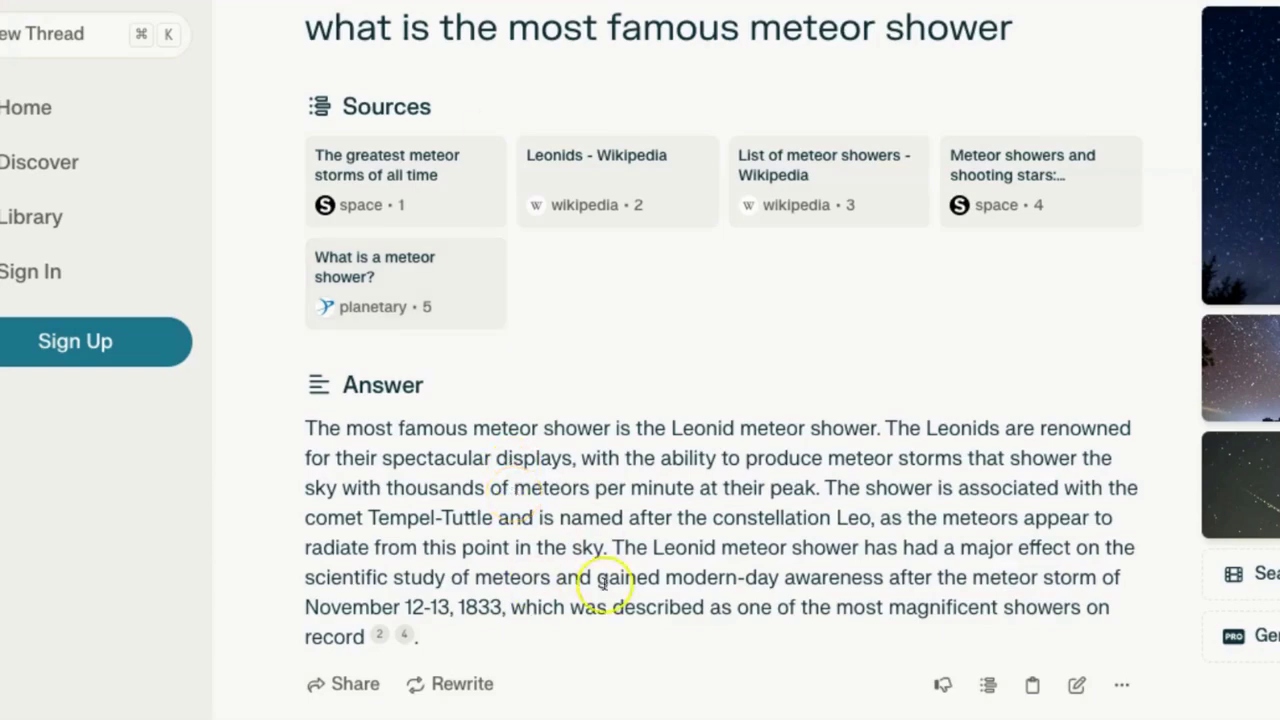
scroll(603, 586, down, 3)
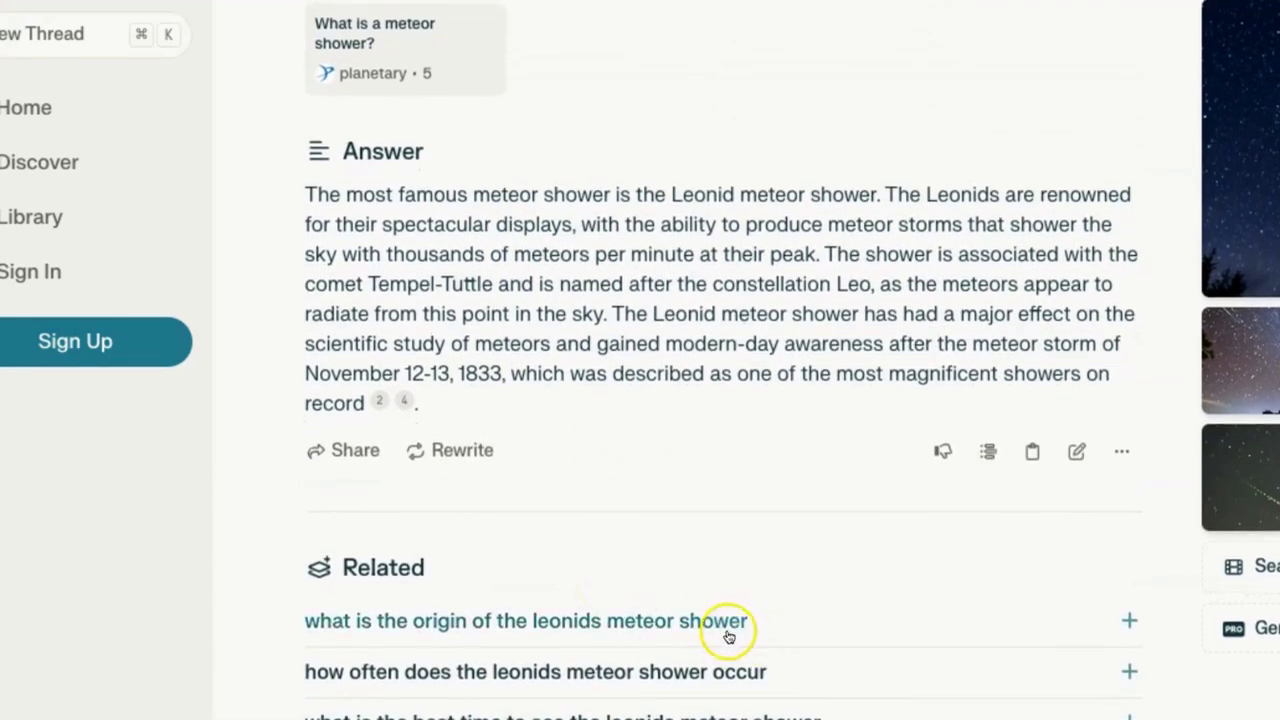
click(765, 688)
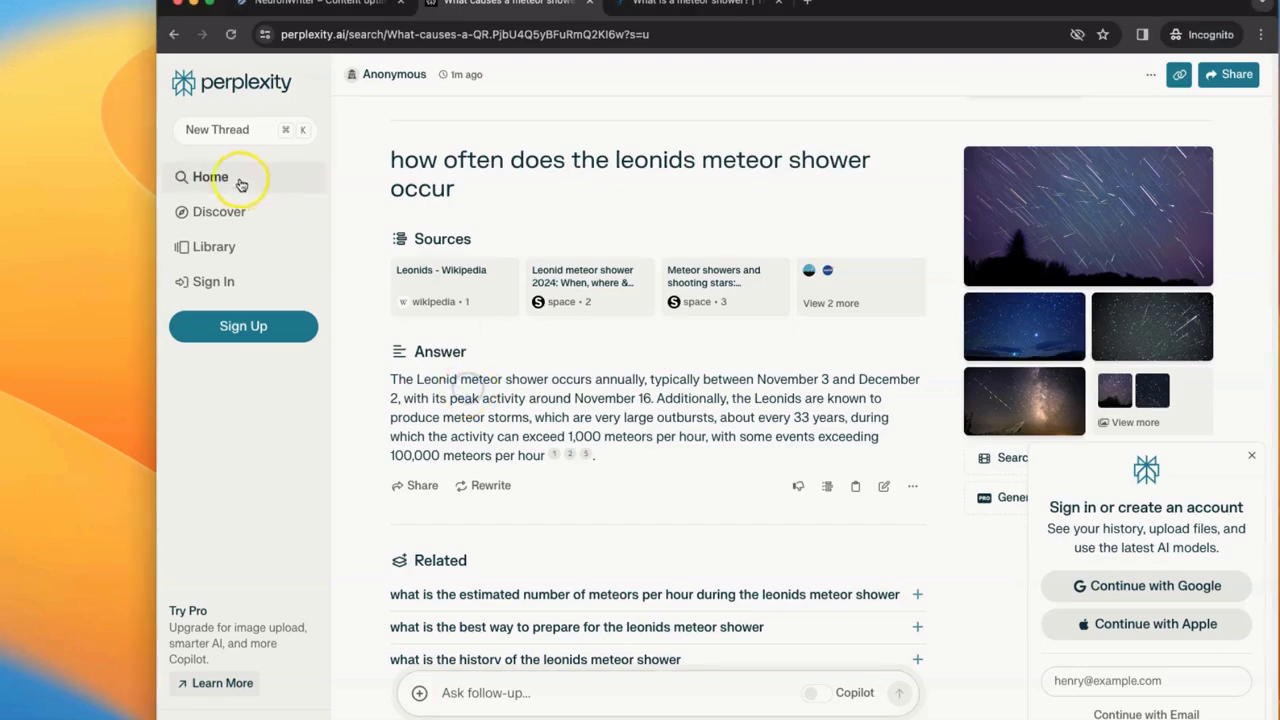
Return to the Perplexity home page and look over the source Focus options.
click(232, 177)
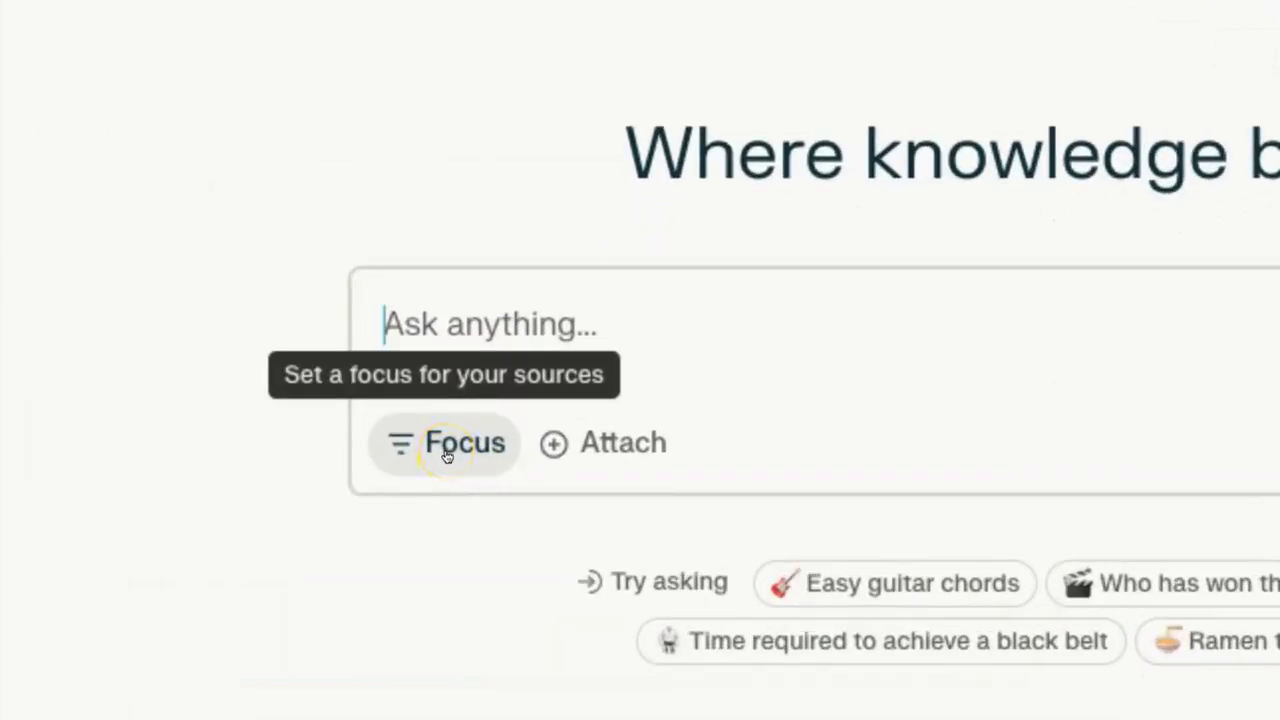
click(447, 456)
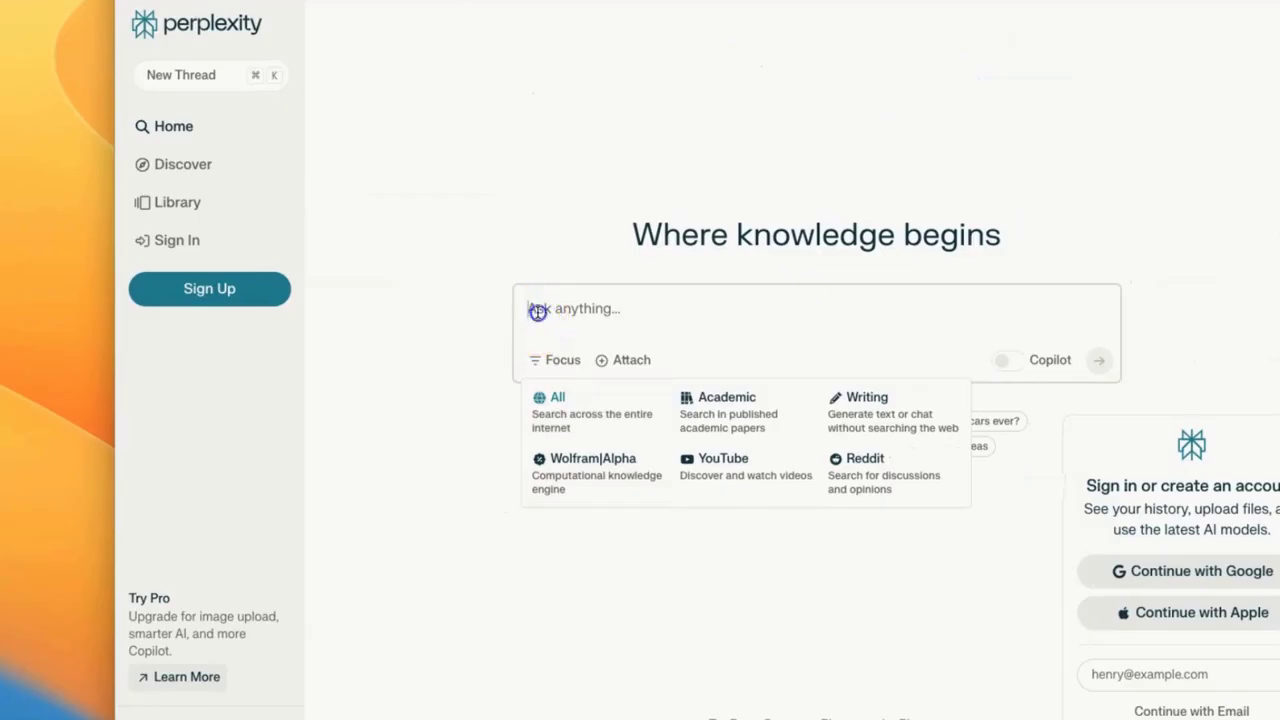
click(533, 309)
Dismiss the recent searches list and ask who has won the most Oscars ever.
click(480, 307)
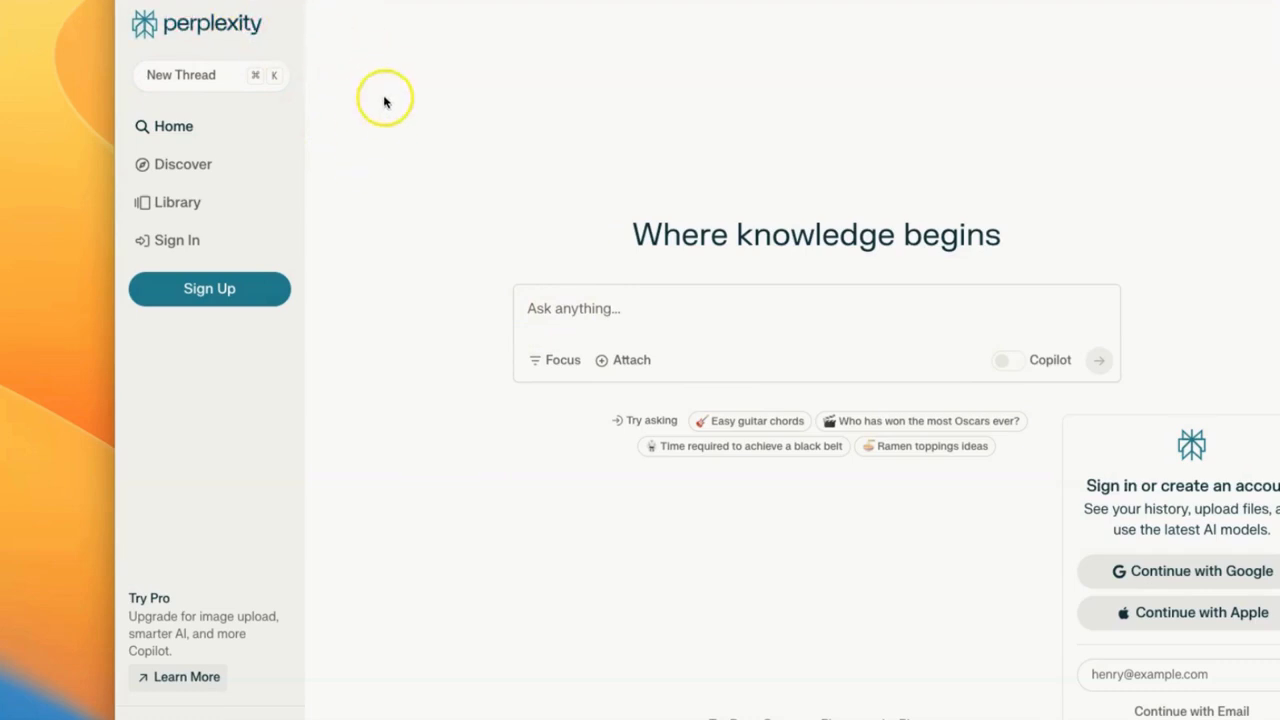
click(406, 338)
click(975, 415)
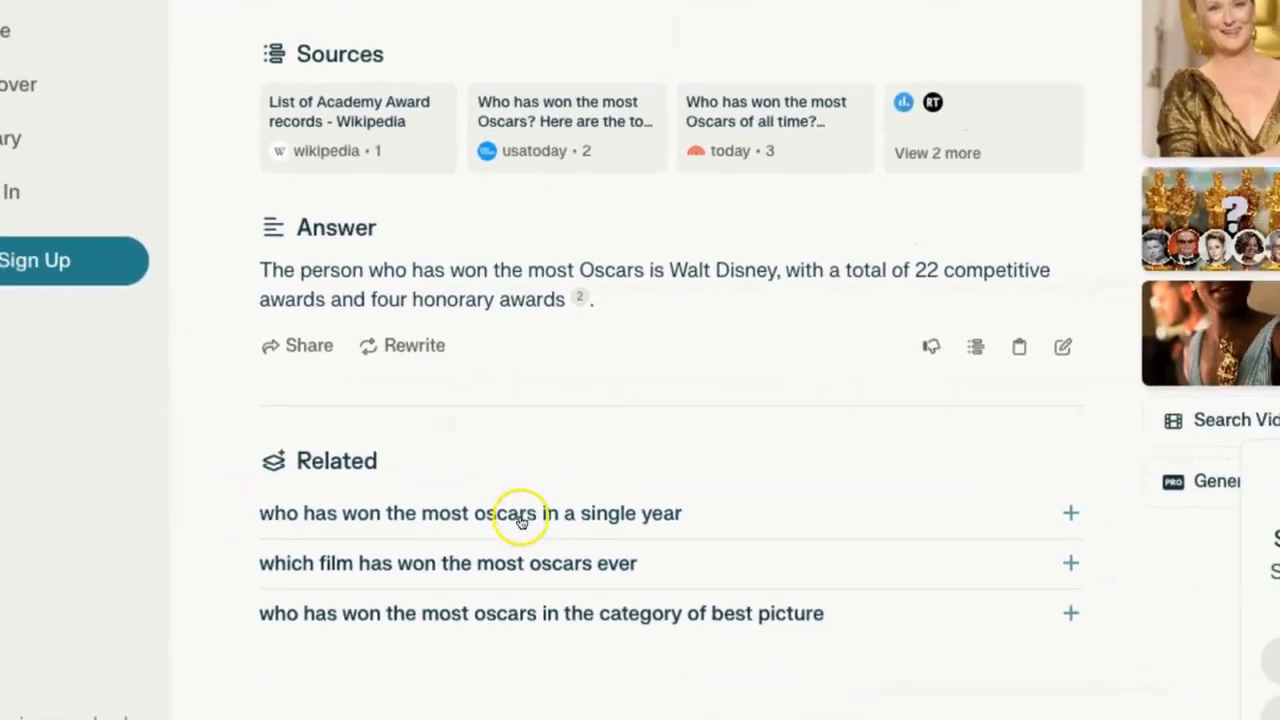
Ask follow-ups on the most Oscars won in a single year and Walt Disney's 1954 wins.
click(520, 516)
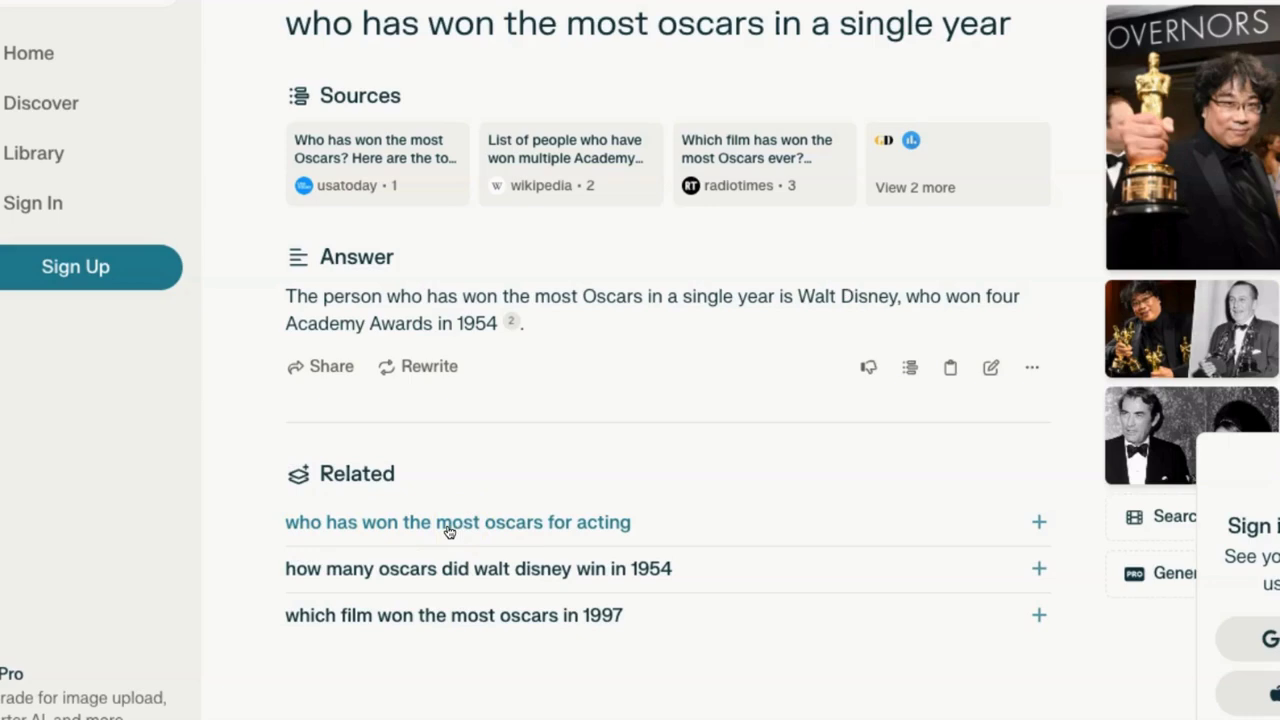
click(449, 566)
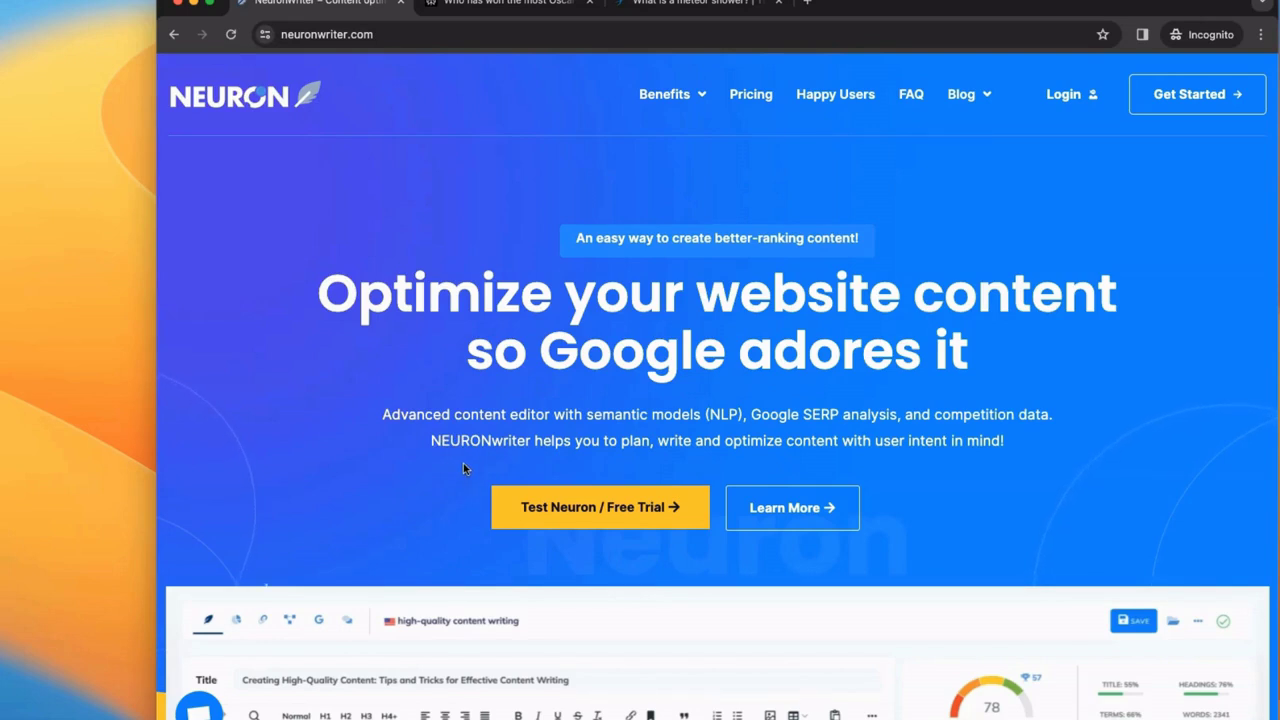
Scroll through NeuronWriter's NLP Terms feature section and view the Content Score feature details.
click(76, 652)
scroll(462, 562, down, 10)
click(462, 562)
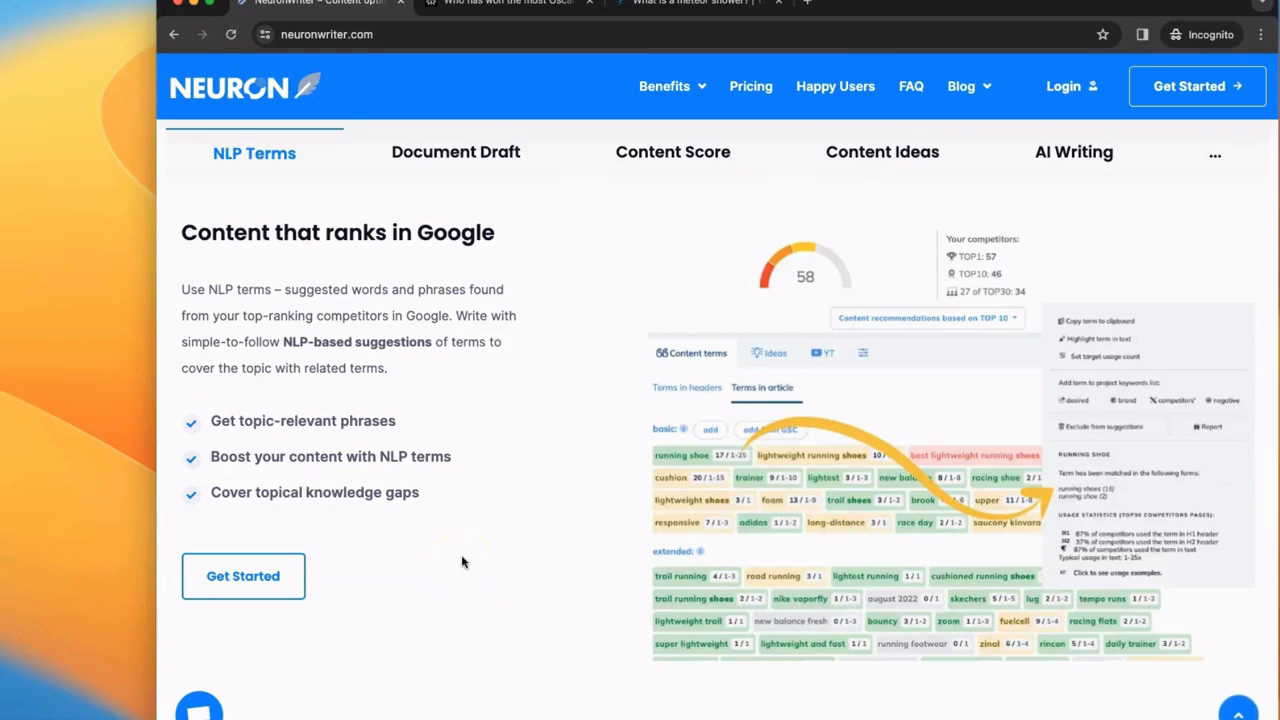
click(395, 549)
click(408, 540)
scroll(286, 420, up, 1)
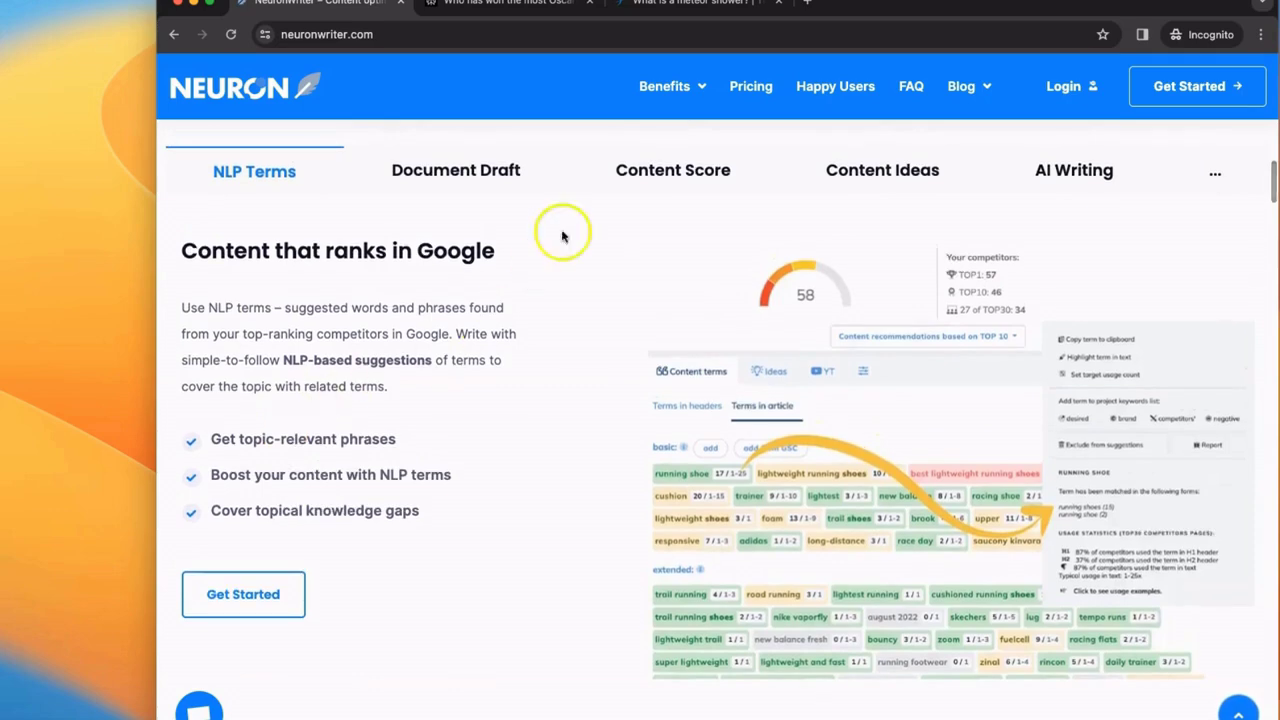
click(640, 175)
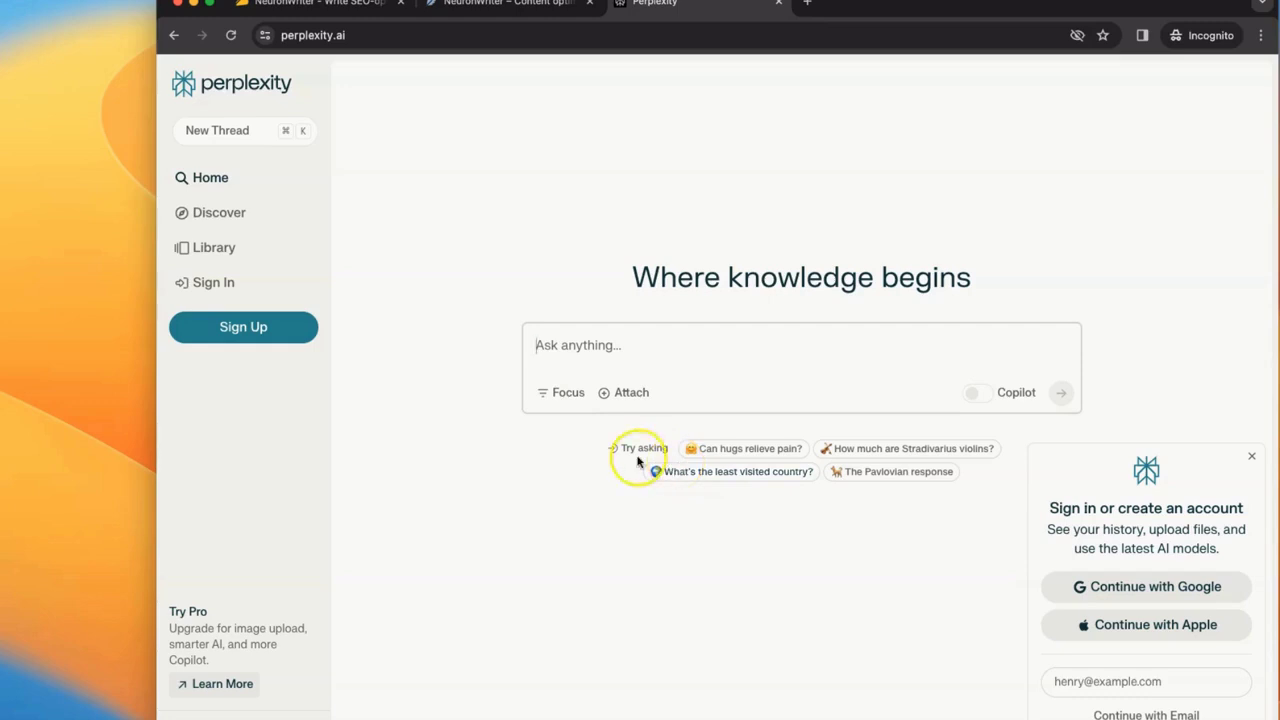
Open Perplexity's sign-up prompt, close it without signing in, and return to NeuronWriter.
click(340, 37)
click(229, 330)
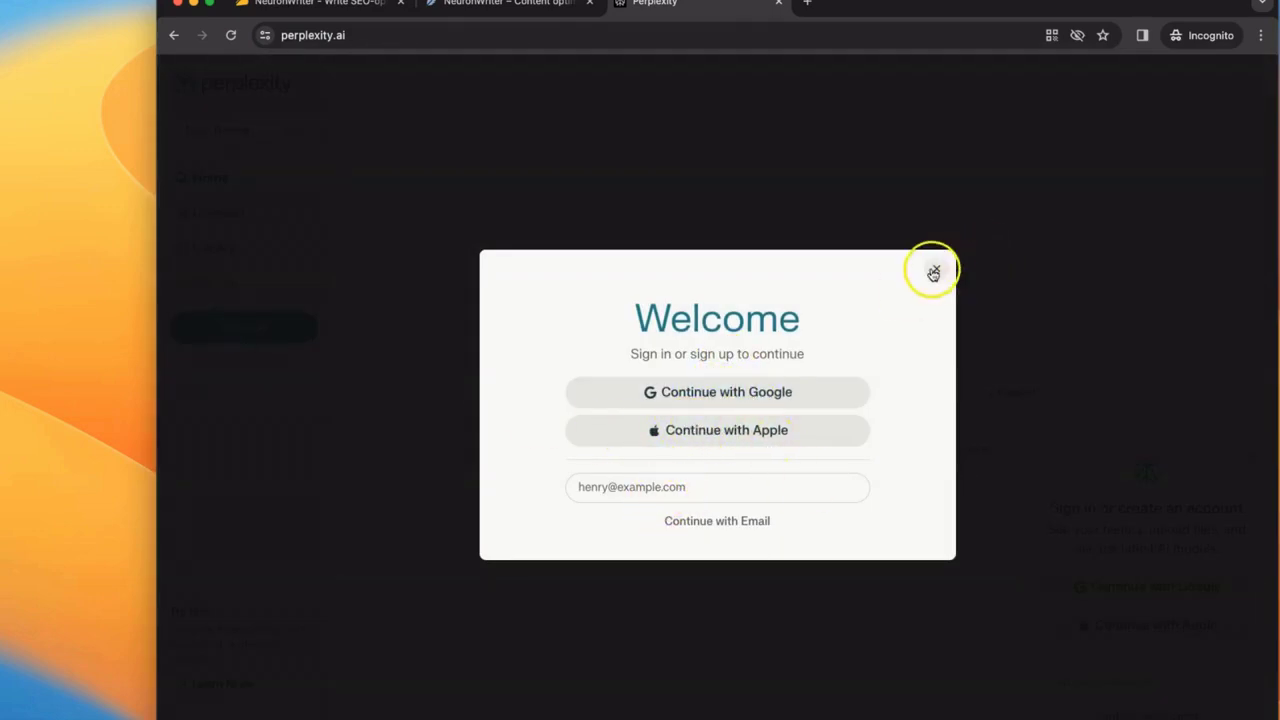
click(933, 272)
click(463, 5)
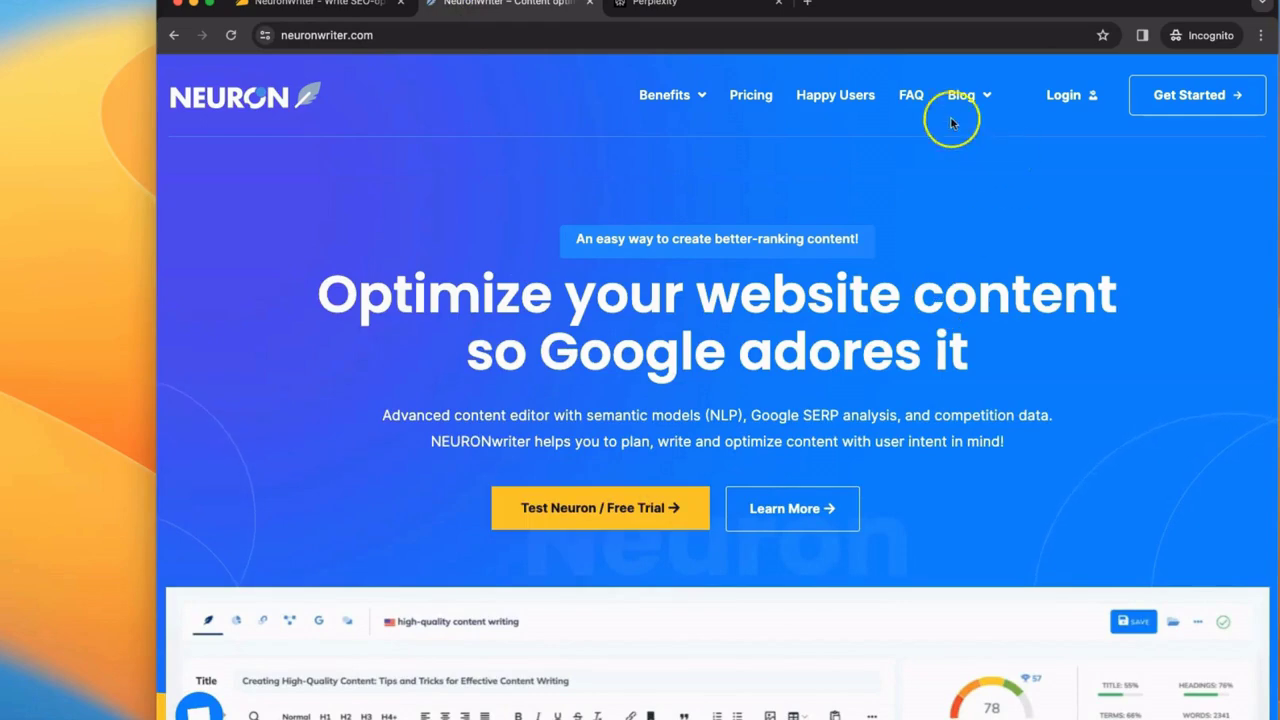
Toggle NeuronWriter plan prices between yearly and monthly, then dismiss the AppSumo 10% off popup.
click(754, 92)
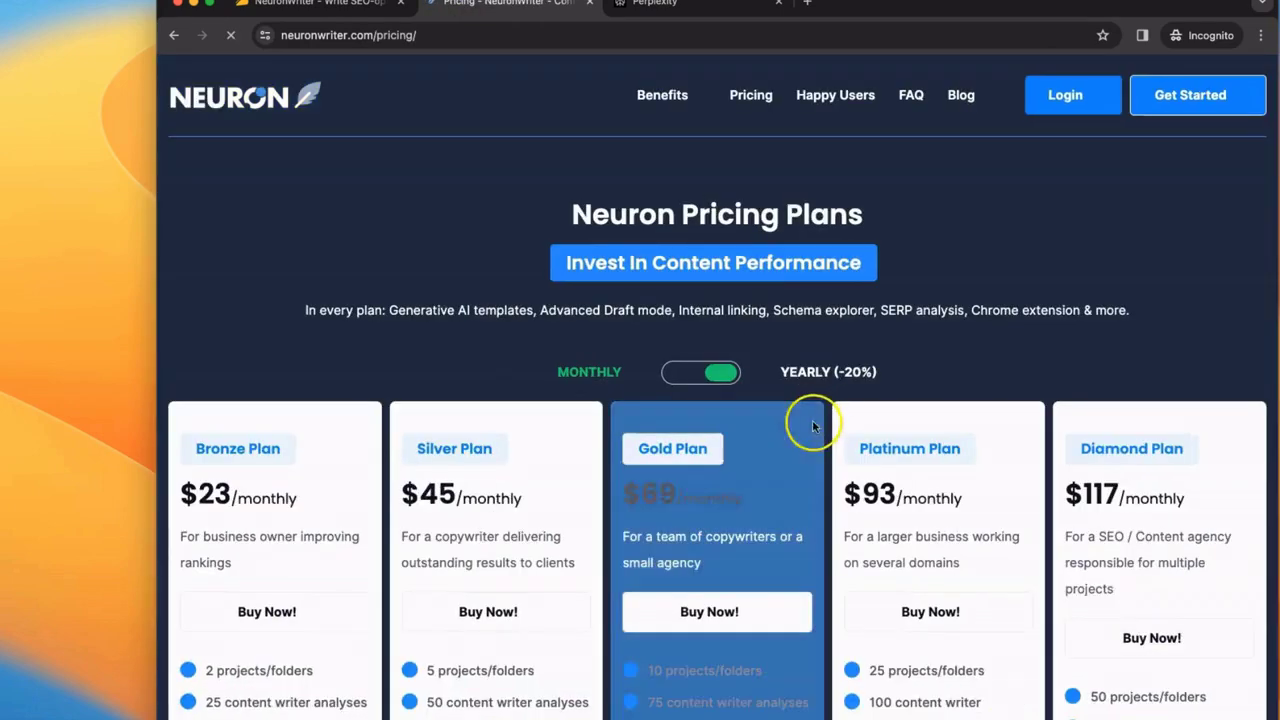
click(808, 376)
click(676, 374)
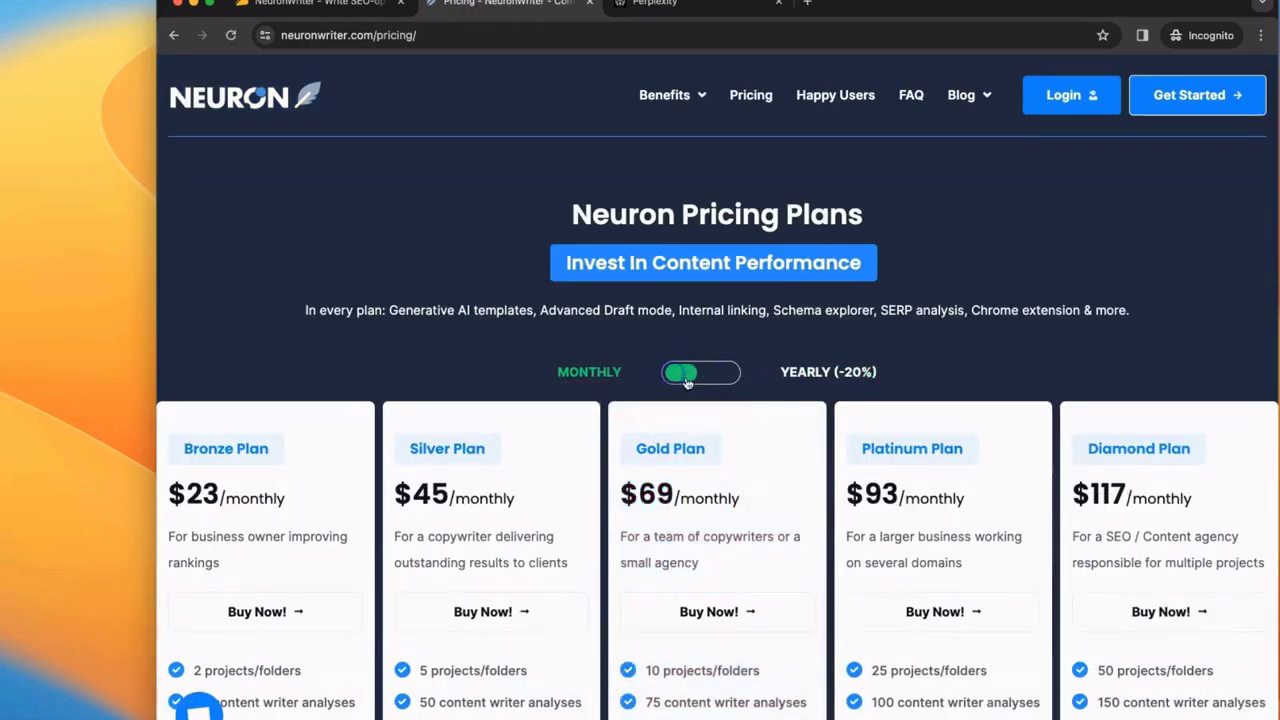
click(340, 8)
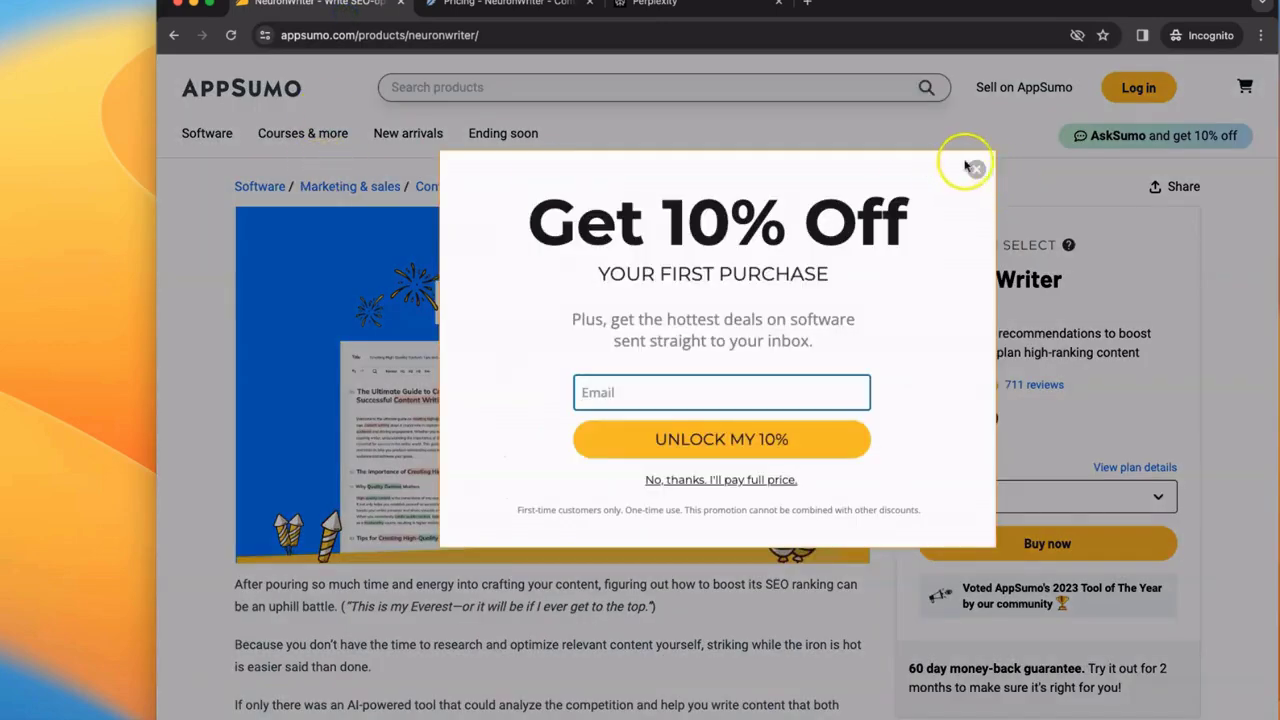
click(972, 168)
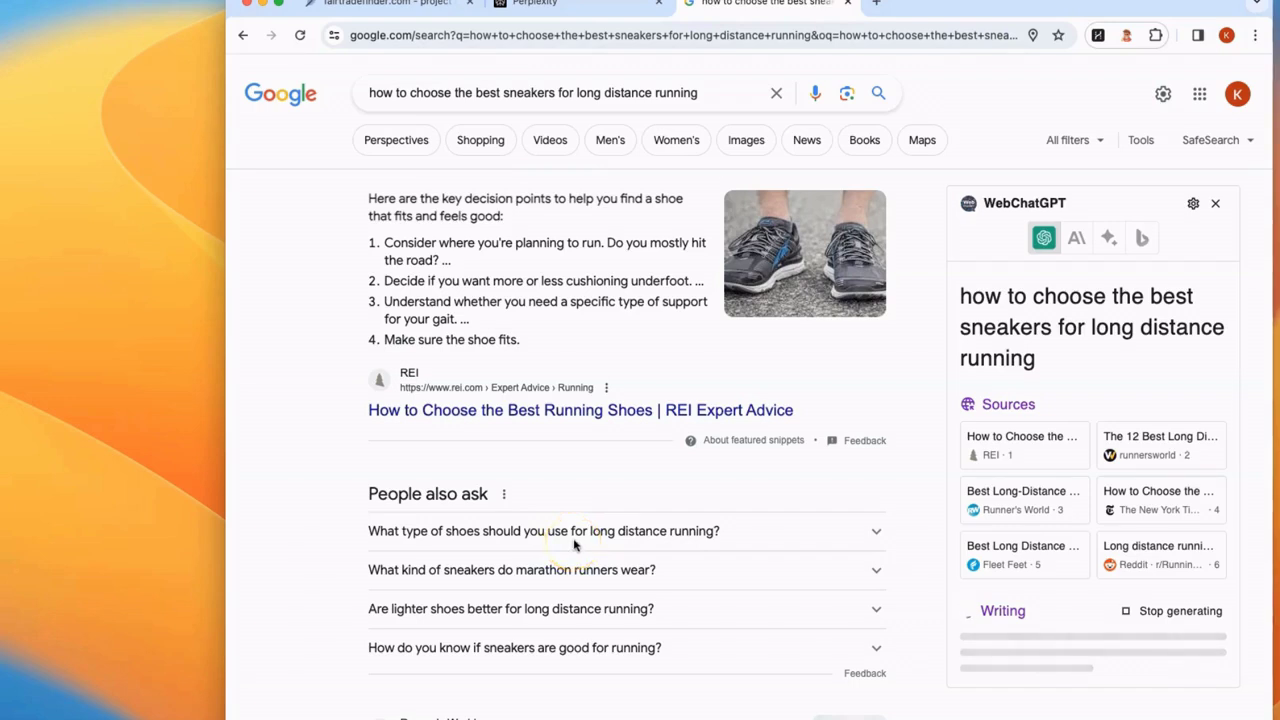
Place the cursor after 'sneakers' in the Google long-distance running search query.
click(513, 92)
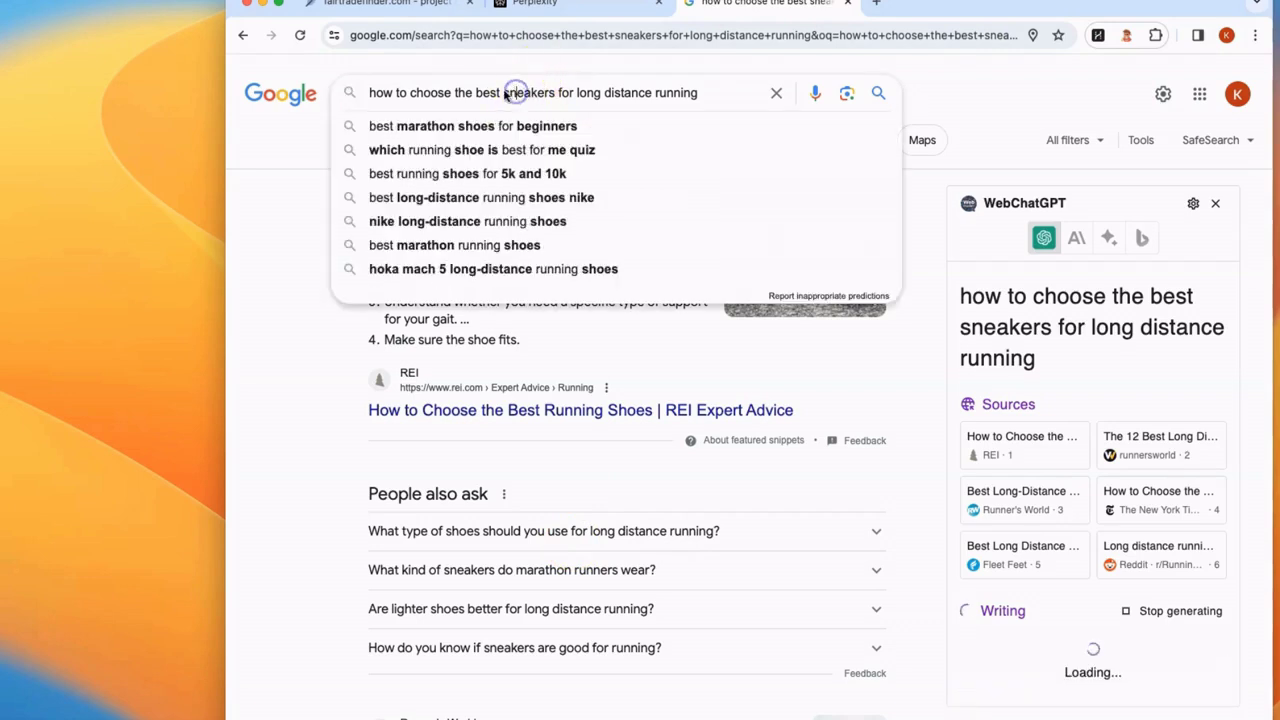
click(565, 92)
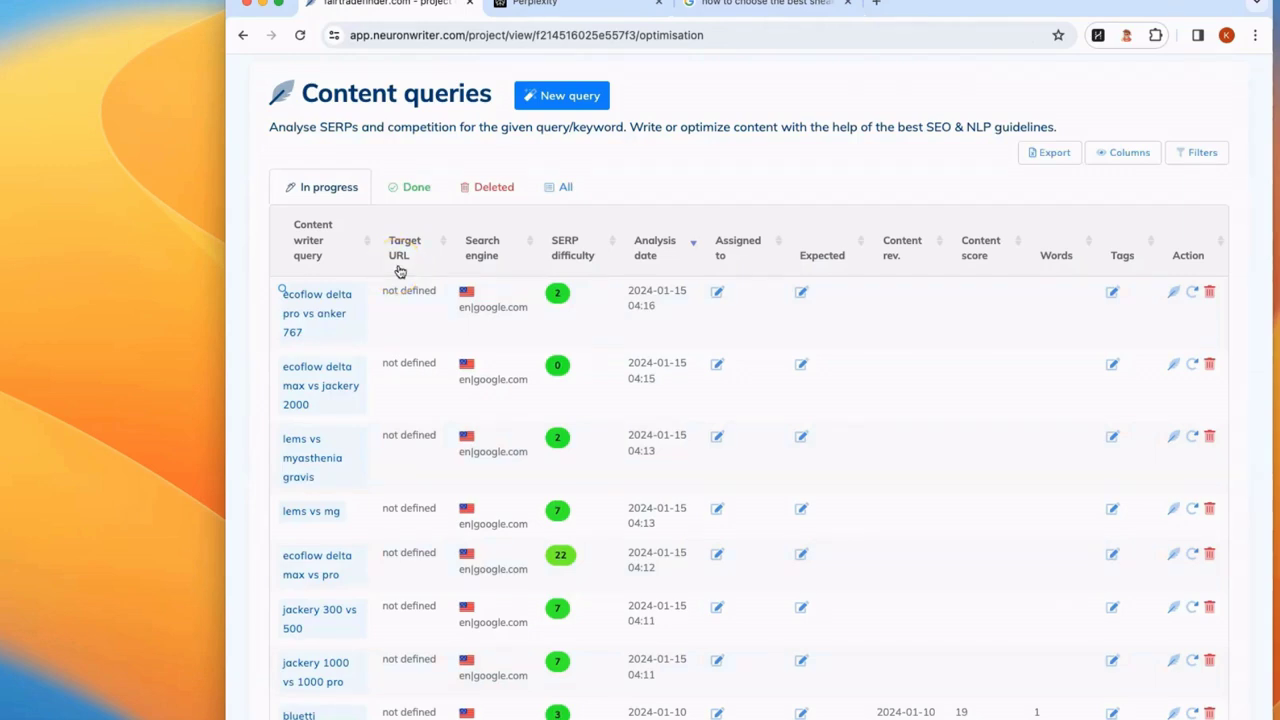
Create the query 'how to choose the best shoes for long distance running' and start its analysis.
click(560, 95)
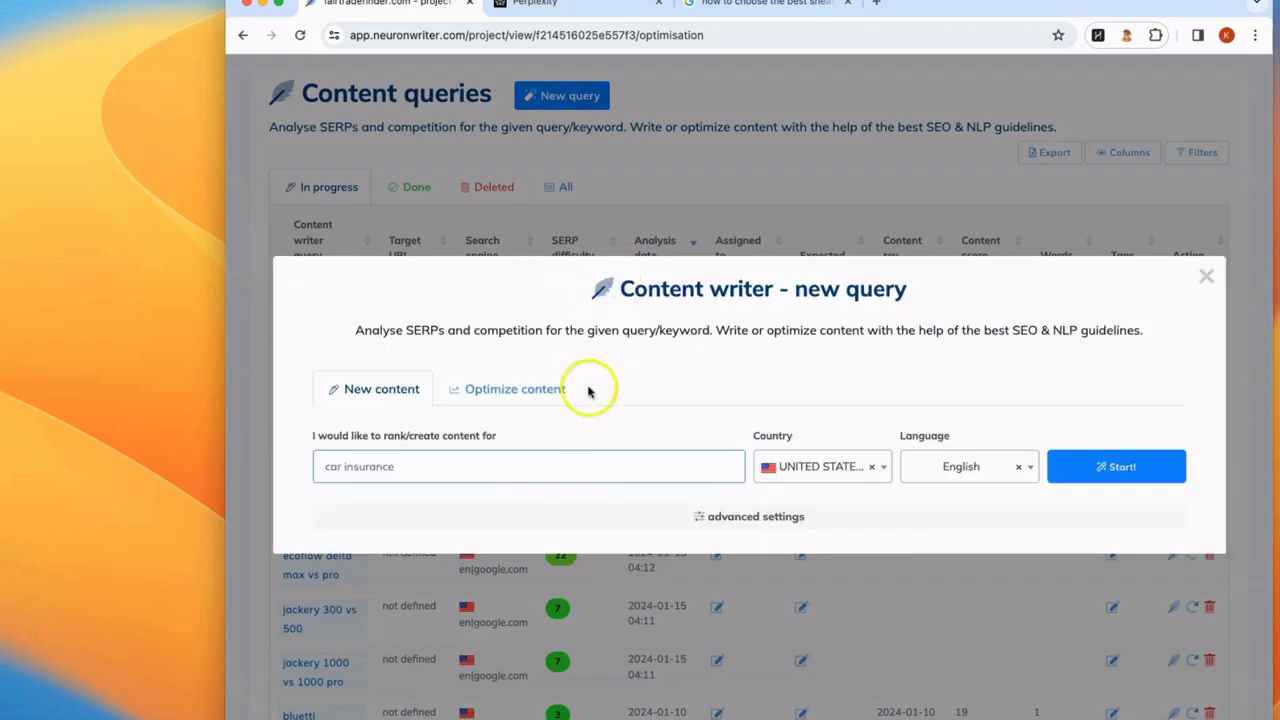
click(543, 468)
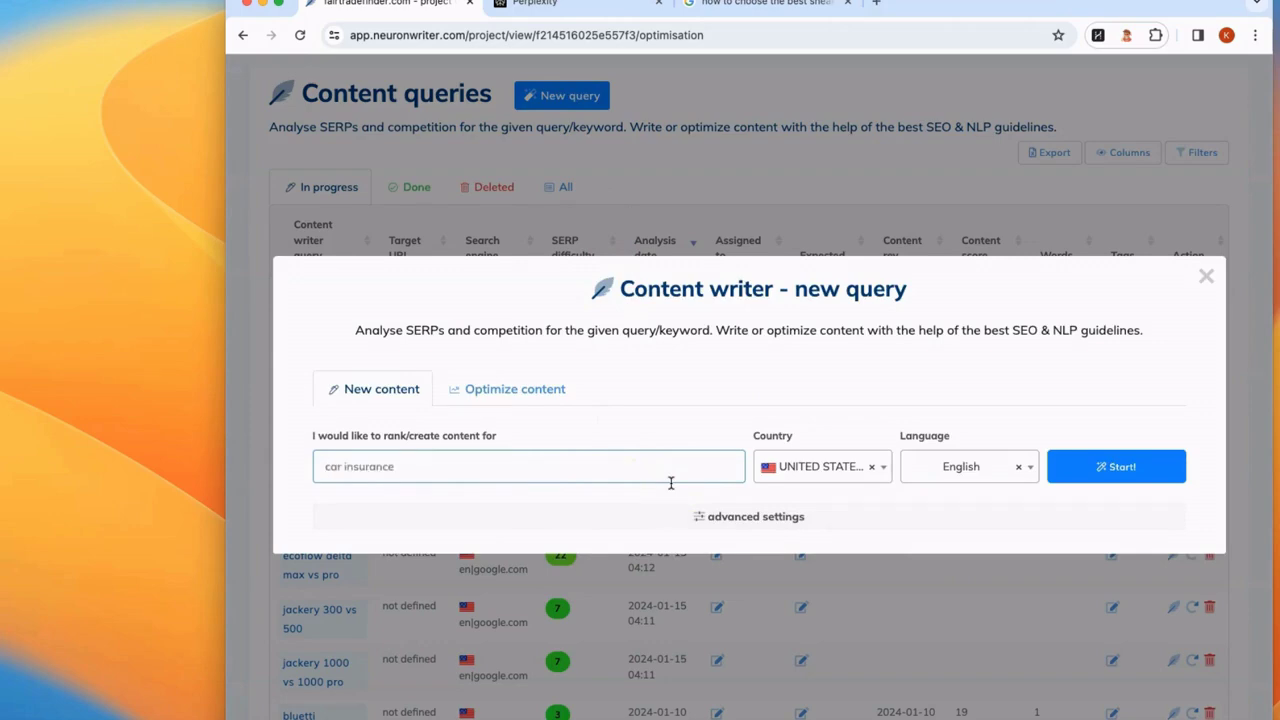
text(how to choose the best shoes for long distance running)
click(1106, 466)
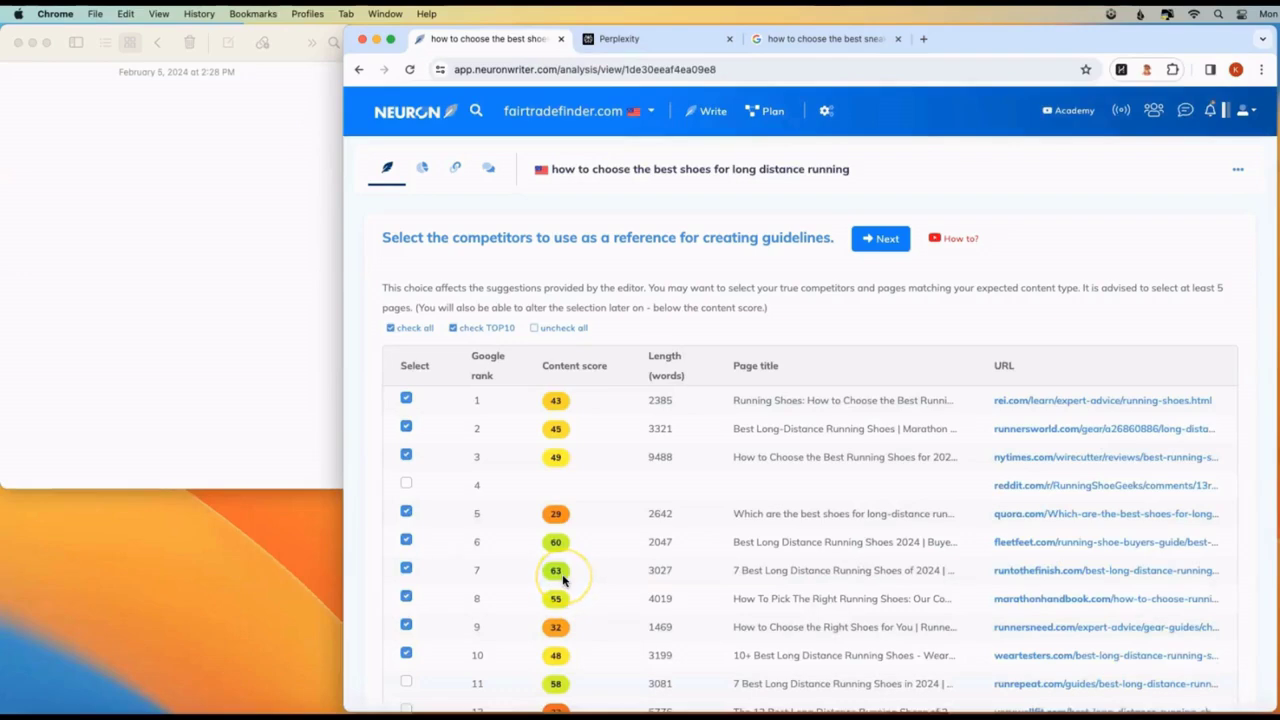
Tick the rank 11 runrepeat.com page as a competitor in the results table.
scroll(563, 578, down, 5)
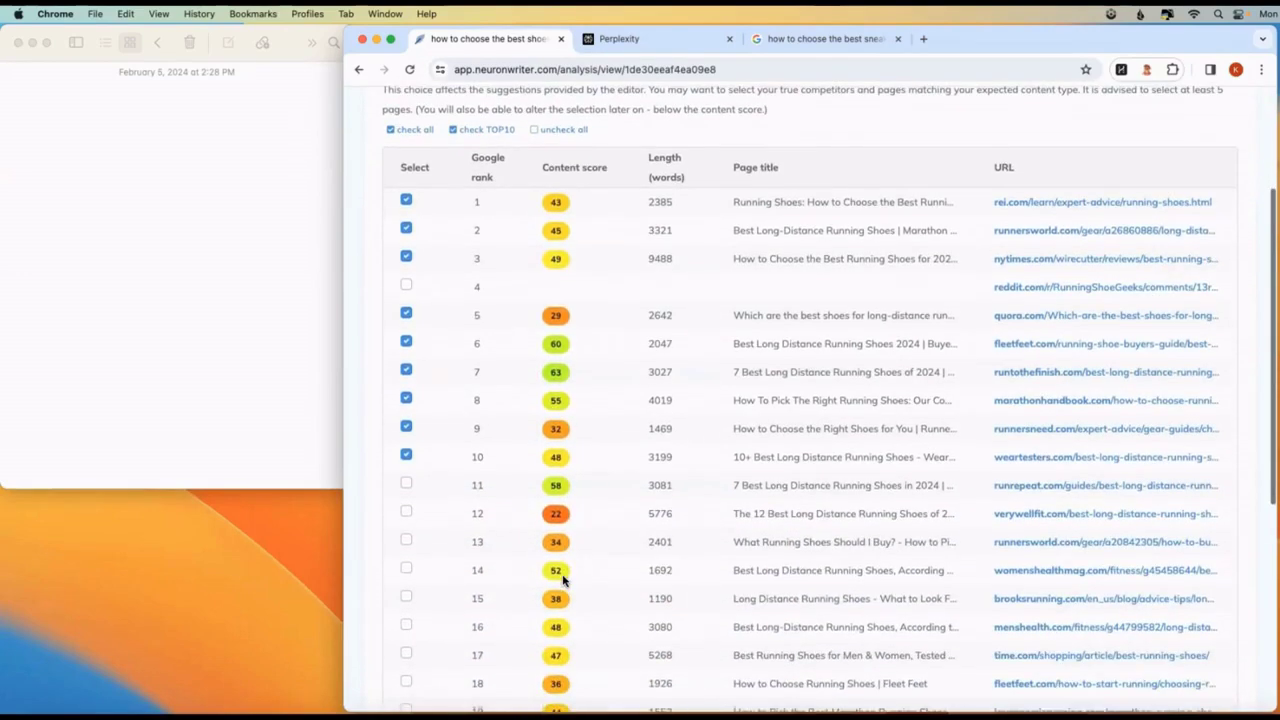
scroll(563, 578, down, 3)
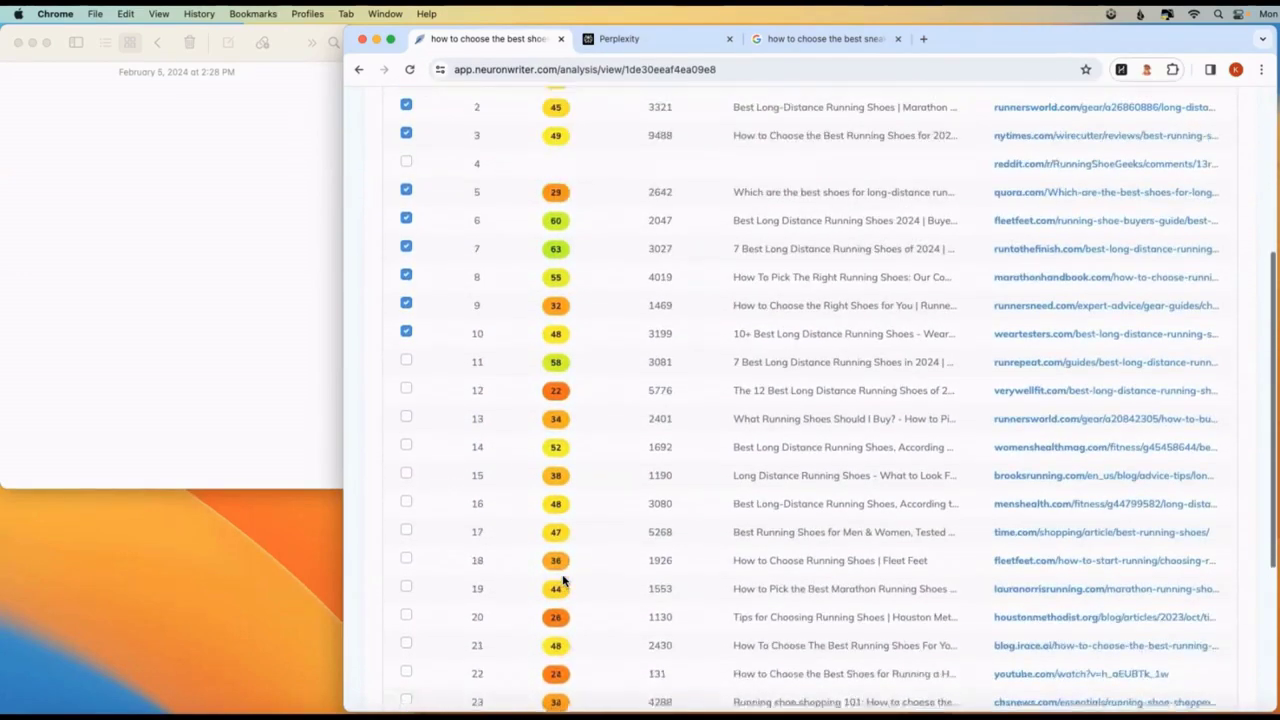
scroll(563, 578, up, 3)
scroll(563, 578, down, 3)
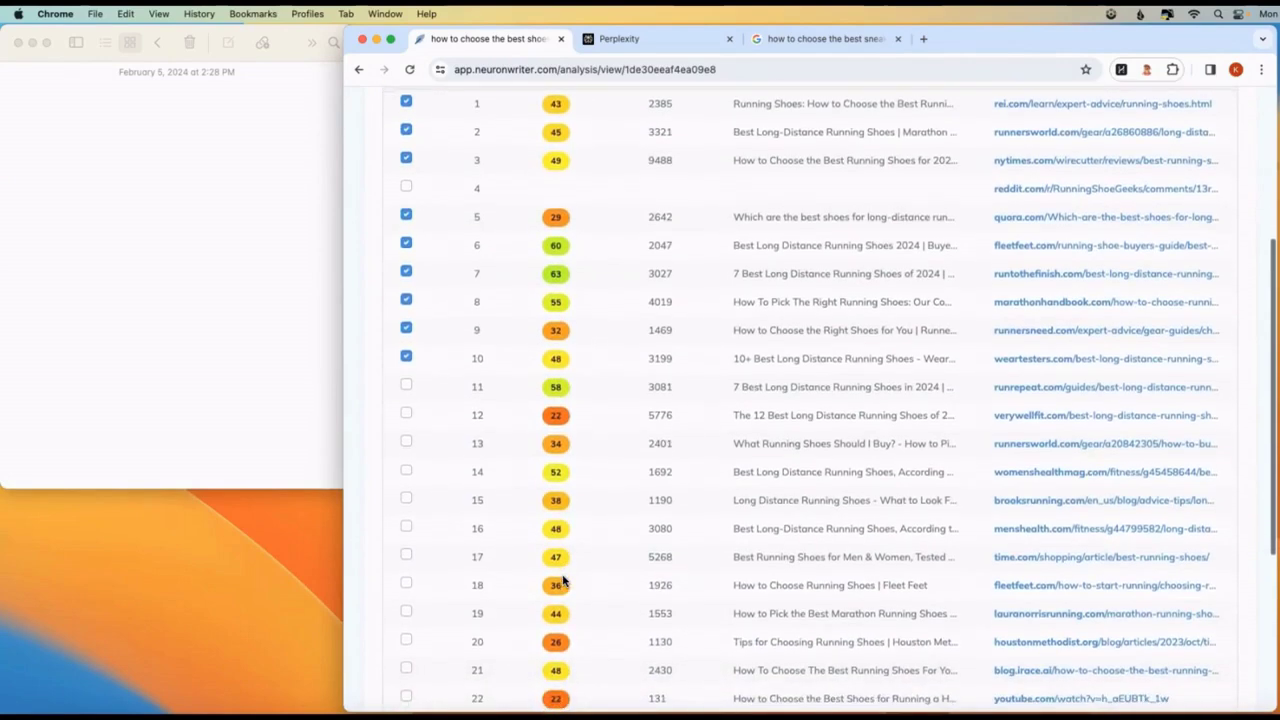
scroll(563, 580, down, 3)
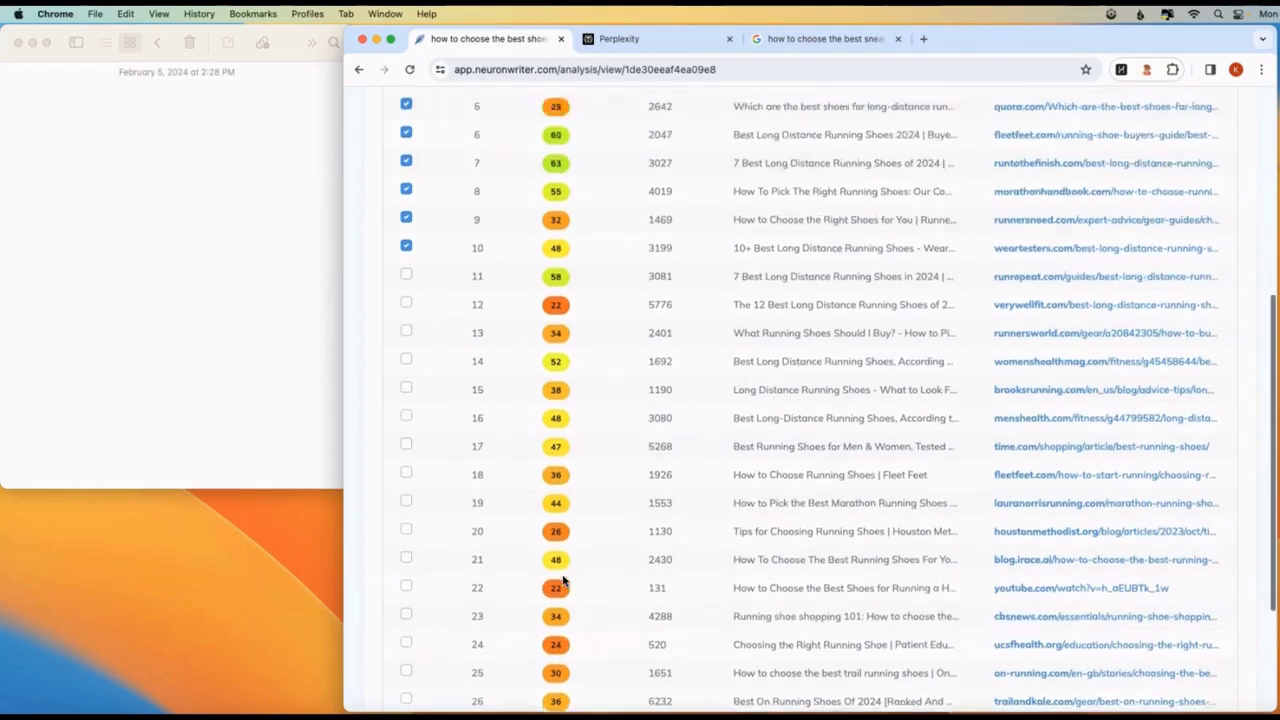
scroll(563, 578, up, 6)
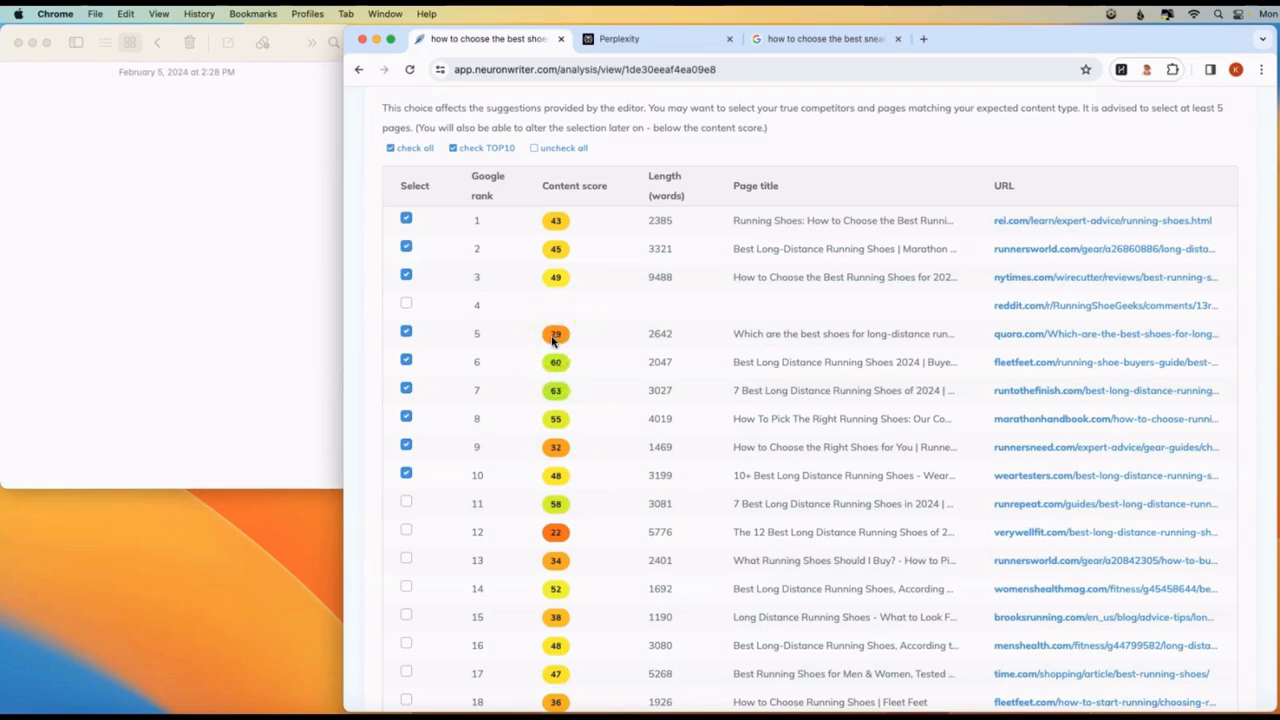
scroll(500, 343, down, 3)
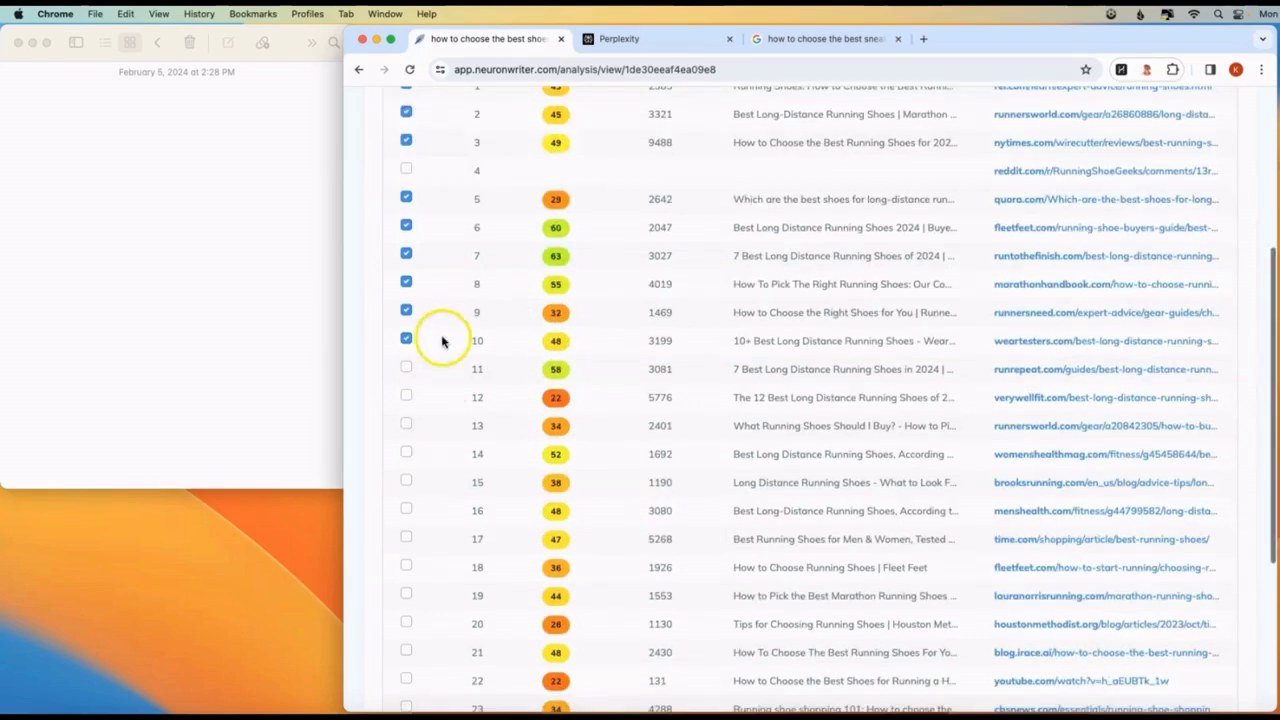
scroll(430, 300, up, 1)
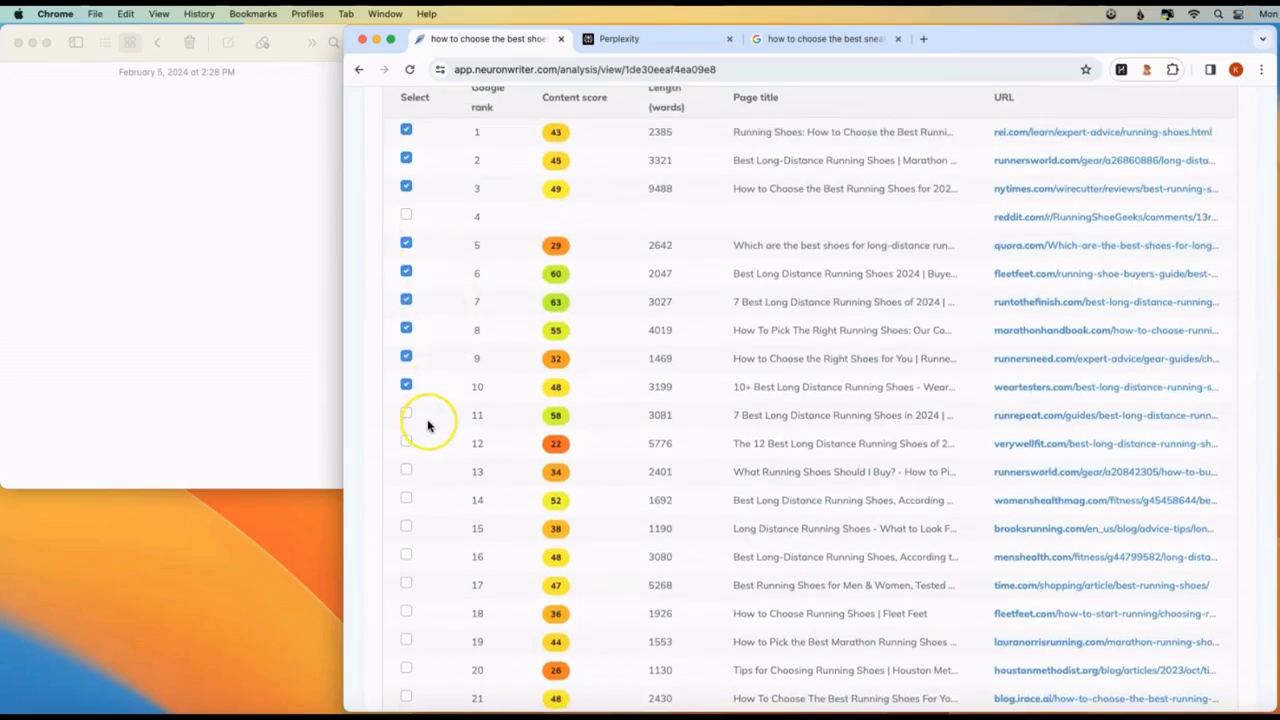
scroll(428, 410, down, 1)
scroll(420, 392, down, 2)
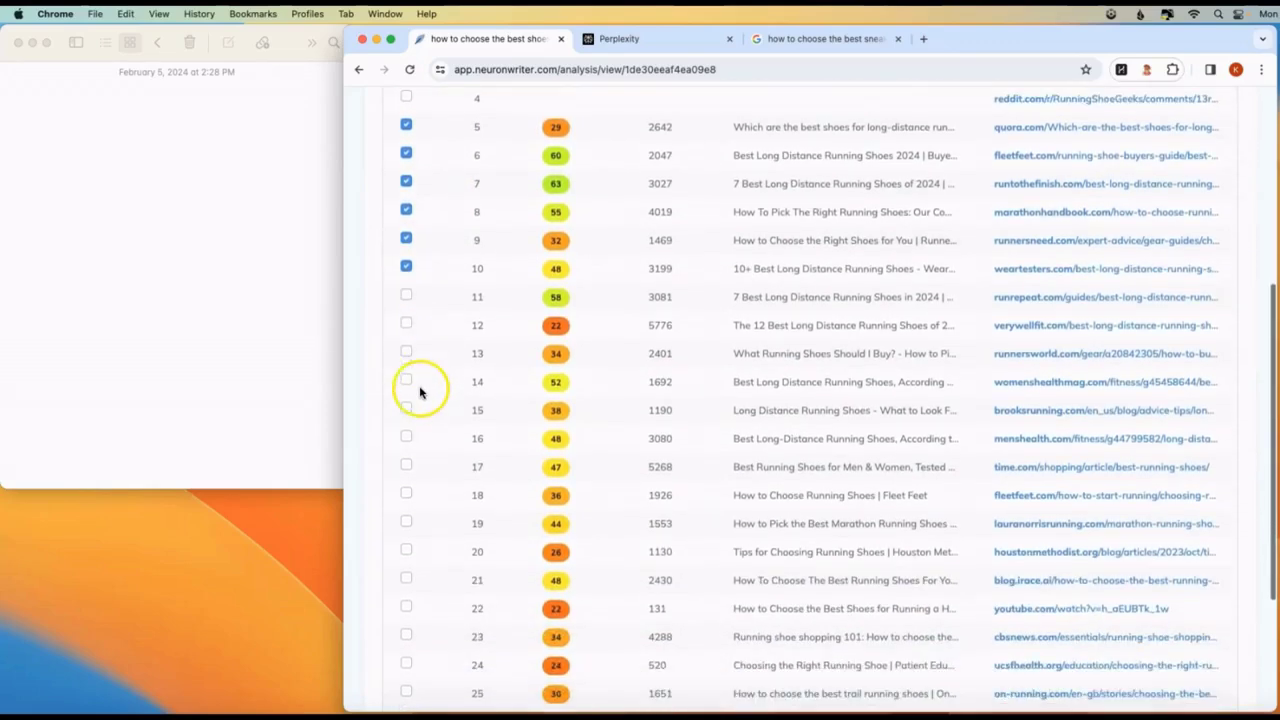
click(406, 294)
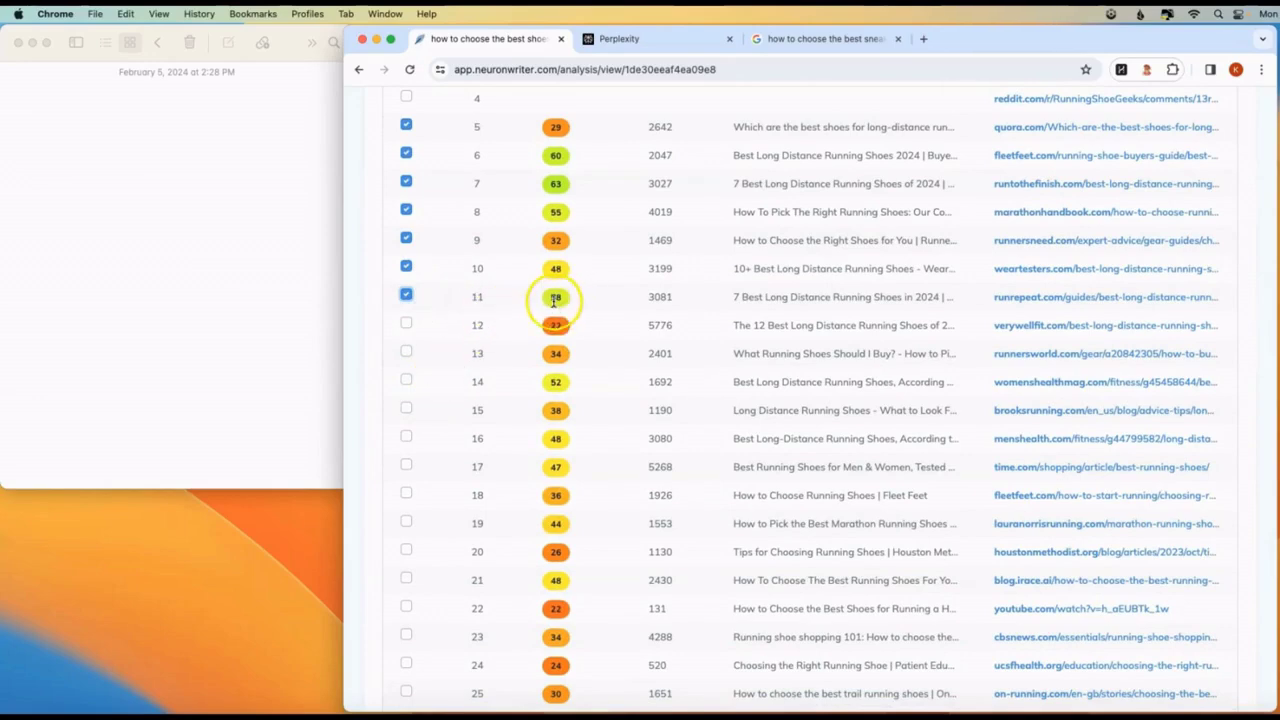
scroll(491, 417, up, 2)
scroll(490, 426, up, 2)
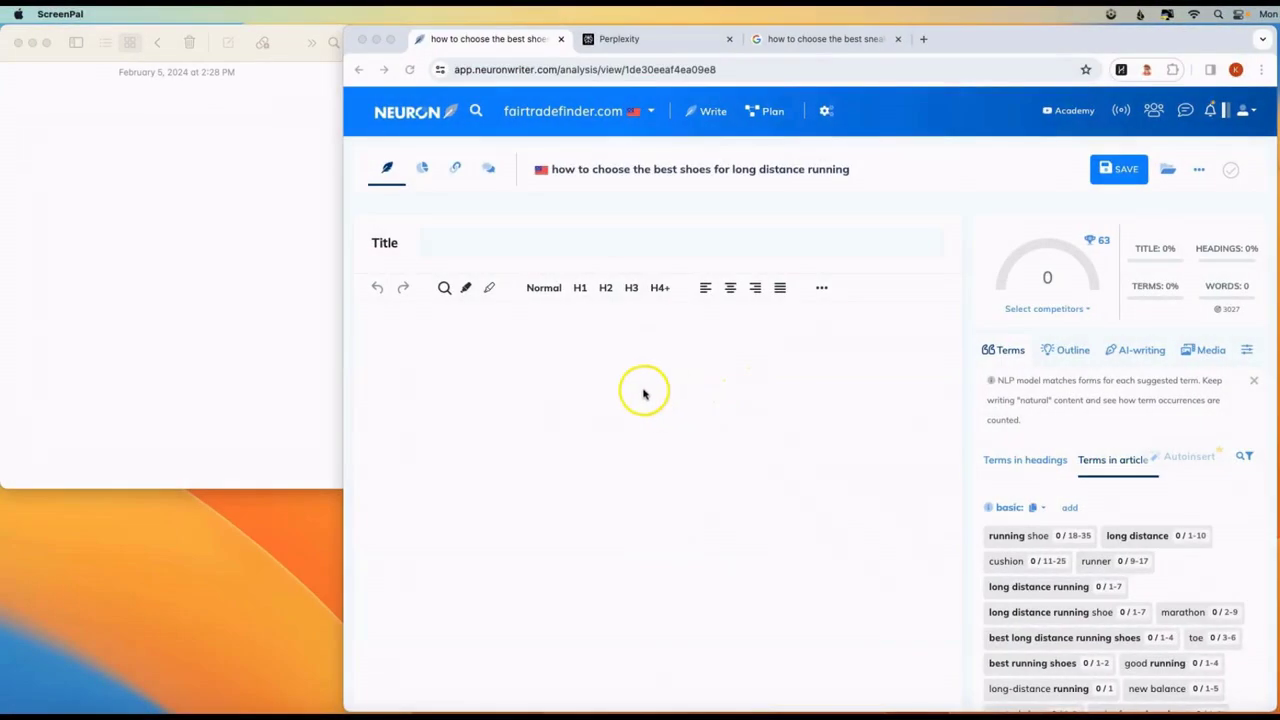
Browse the suggested terms, then switch to heading terms showing H1 'running shoe' at 55%.
click(535, 358)
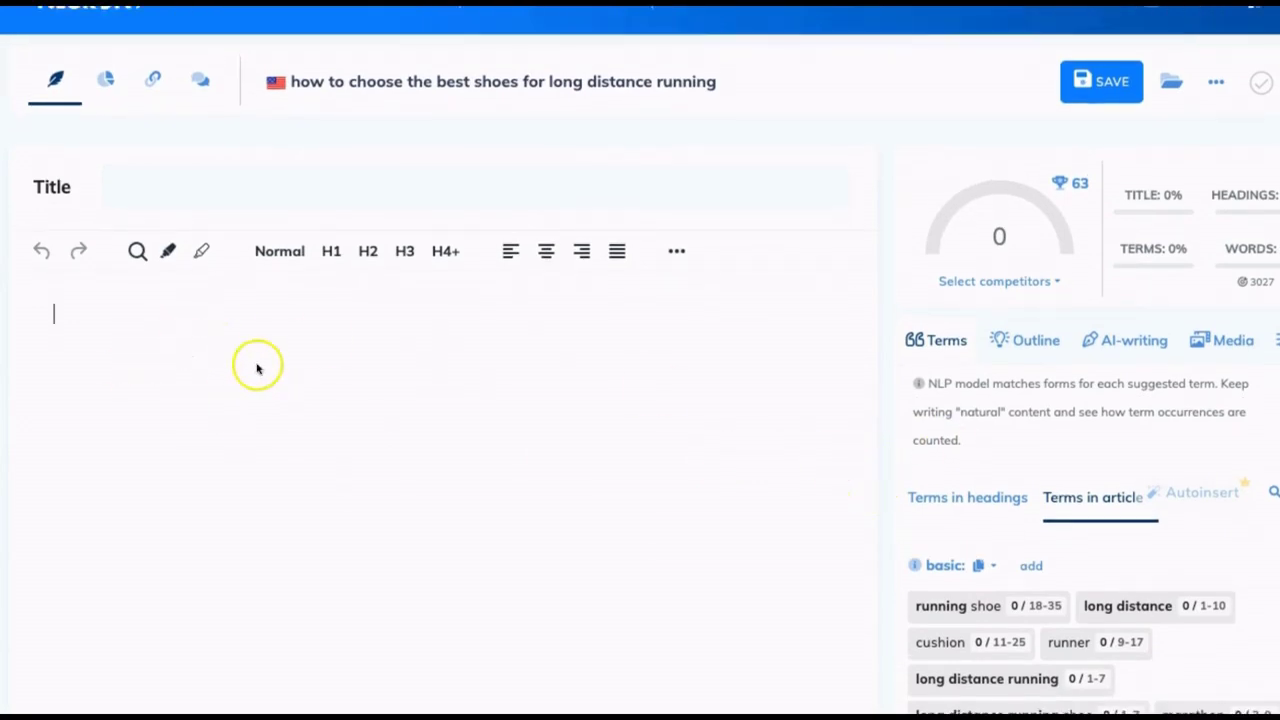
scroll(917, 524, down, 2)
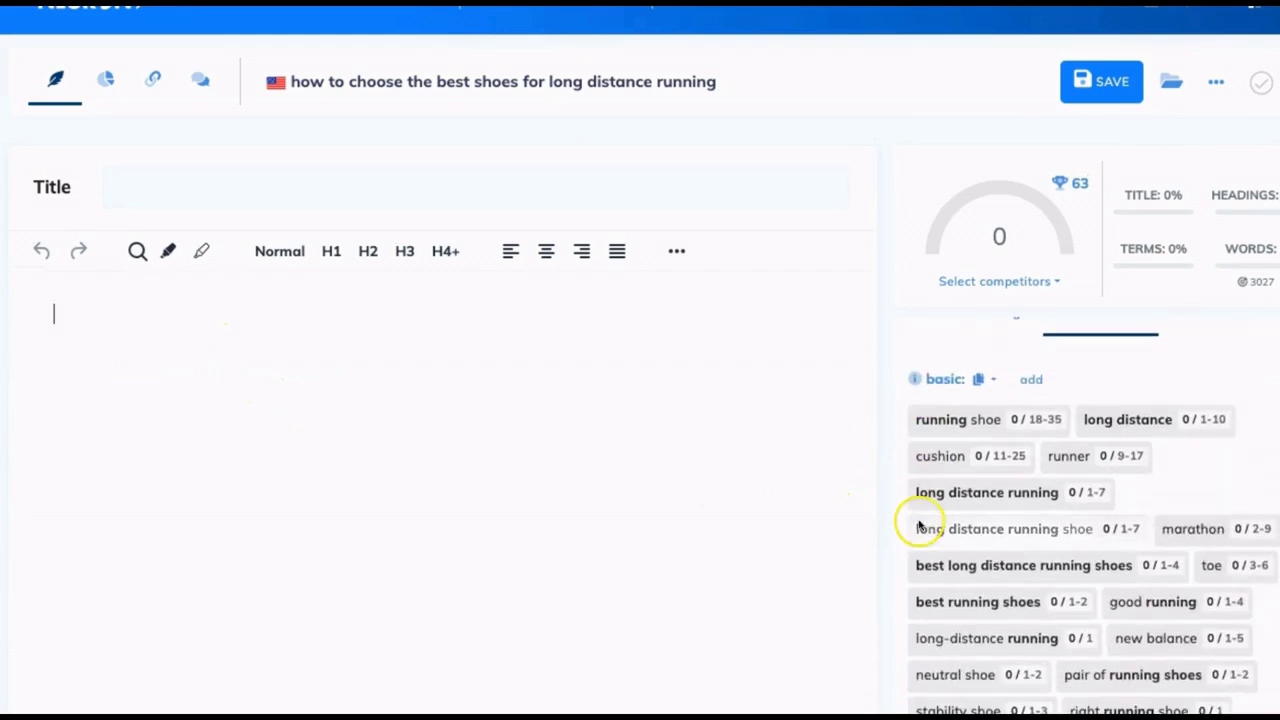
scroll(884, 503, down, 2)
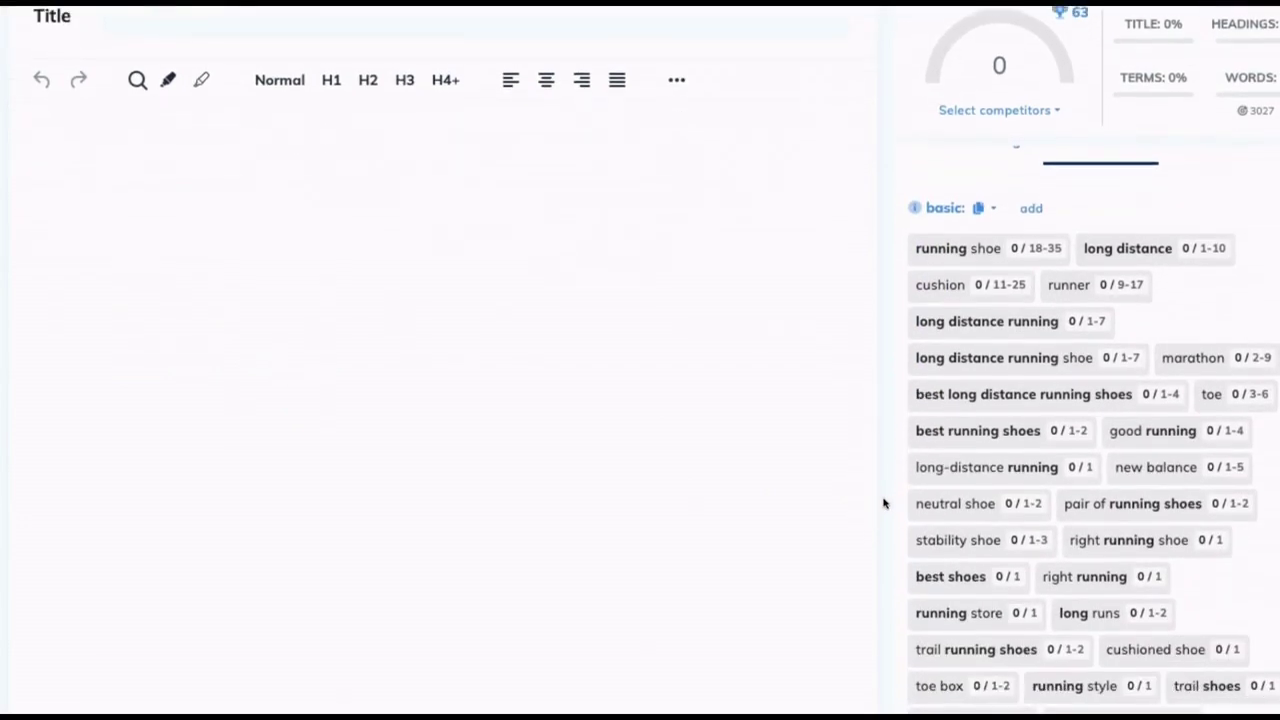
scroll(884, 503, up, 1)
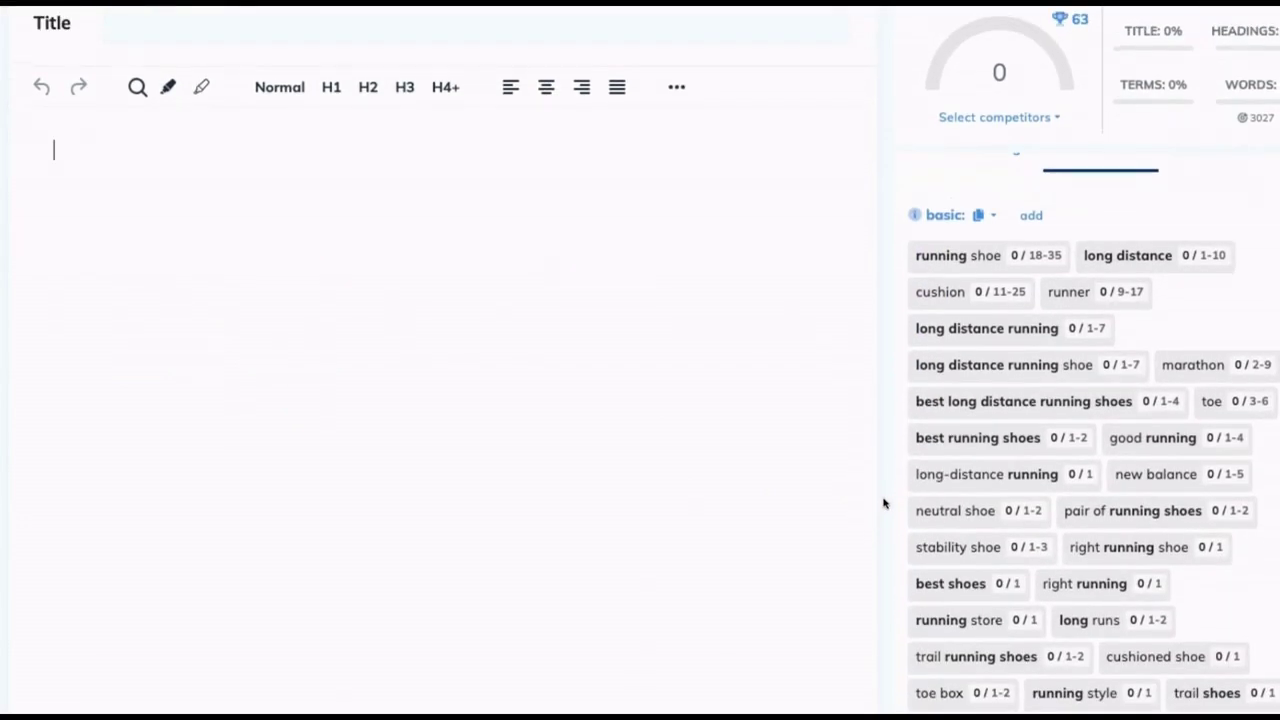
scroll(898, 478, up, 2)
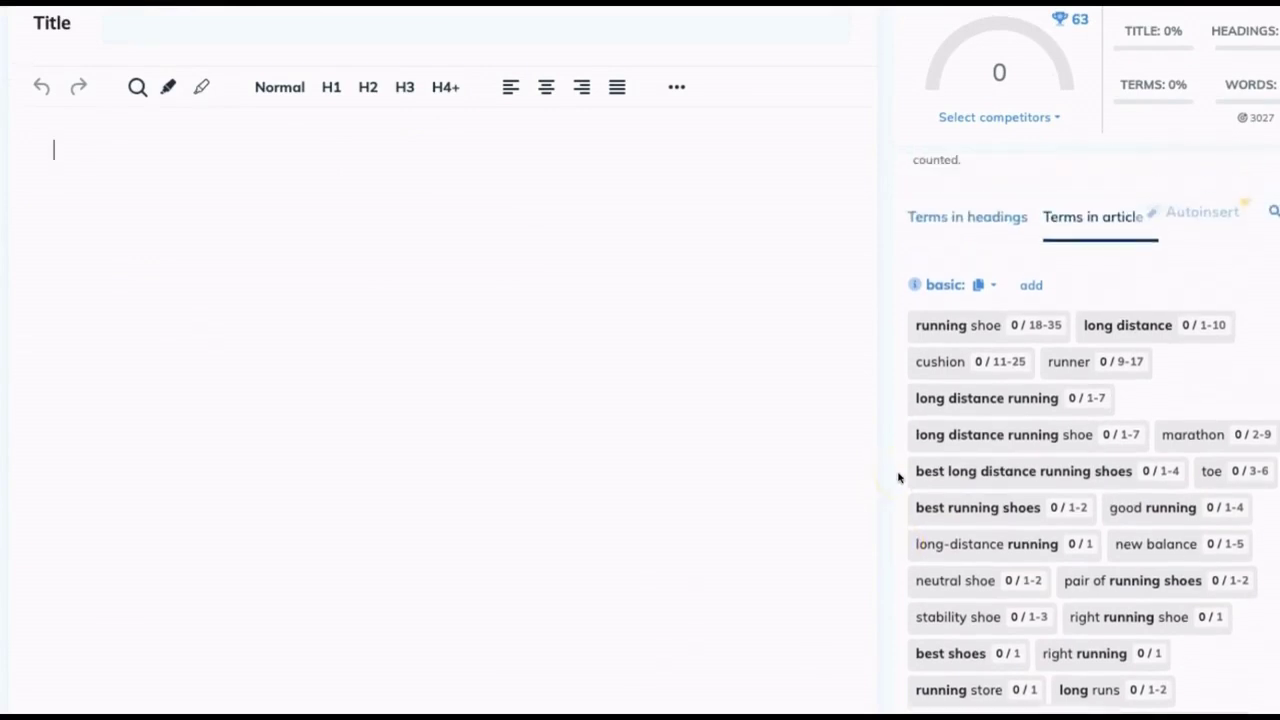
scroll(894, 508, up, 2)
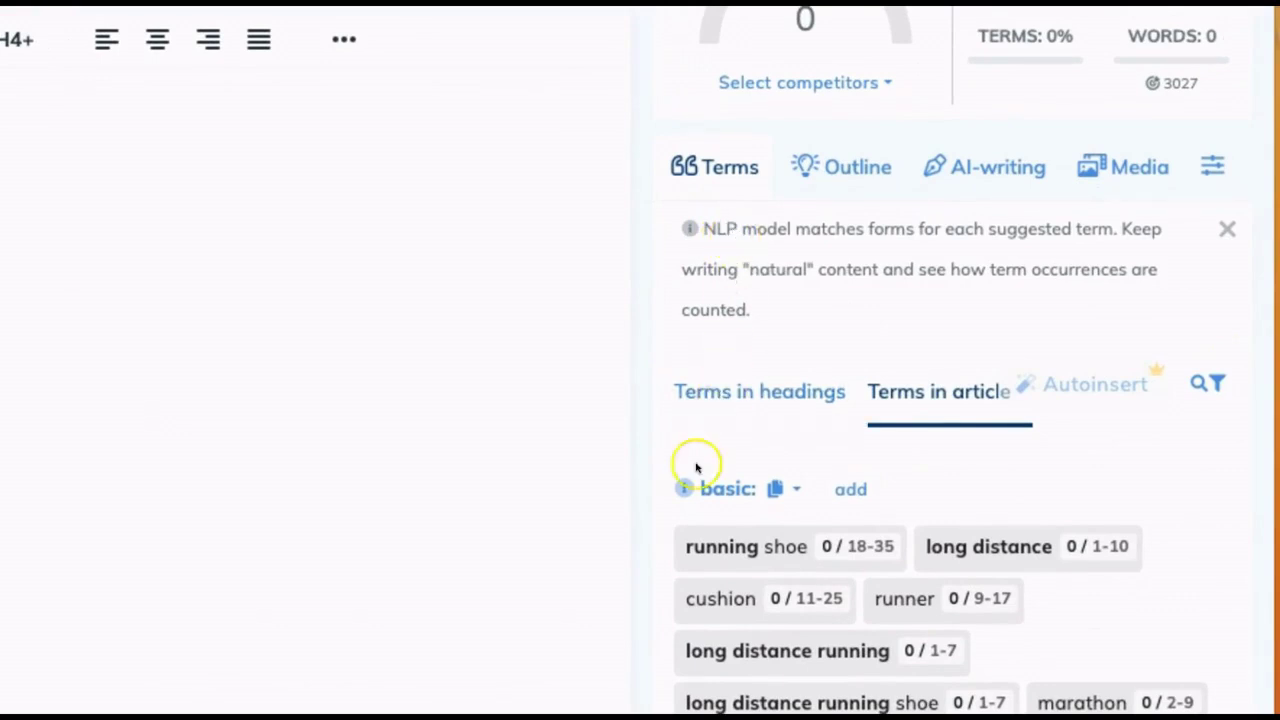
scroll(662, 590, down, 5)
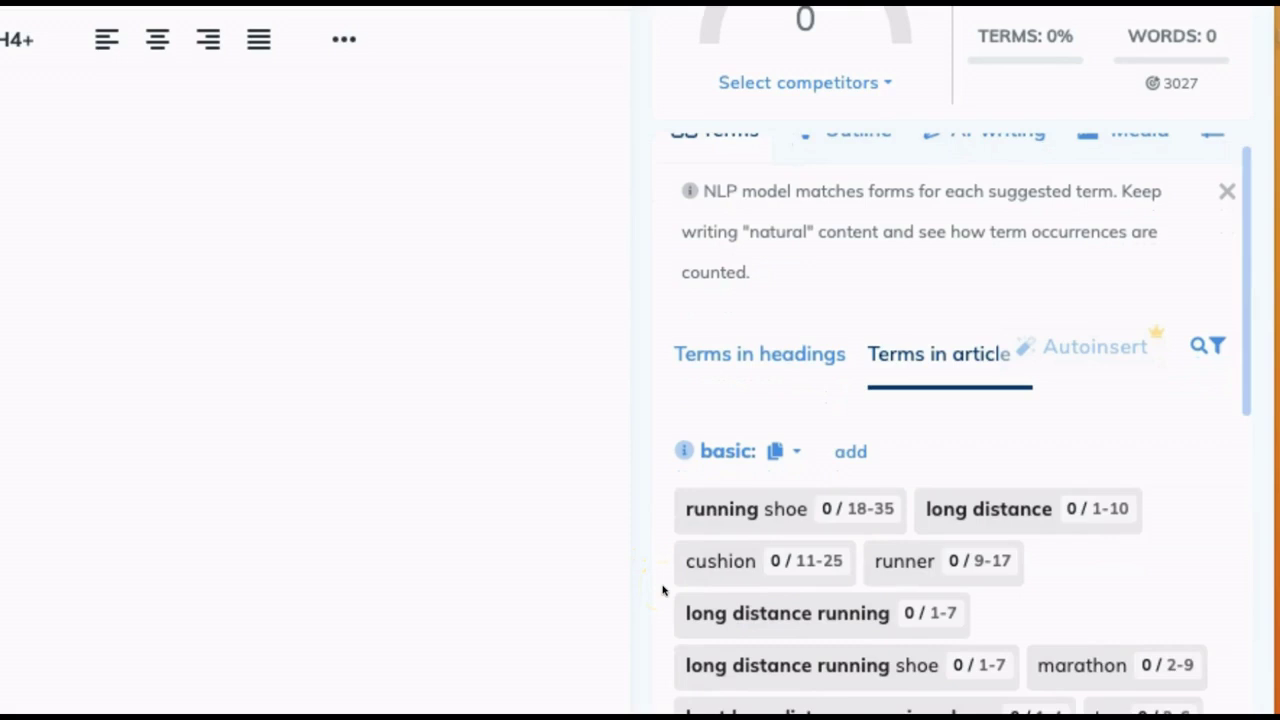
scroll(662, 590, down, 3)
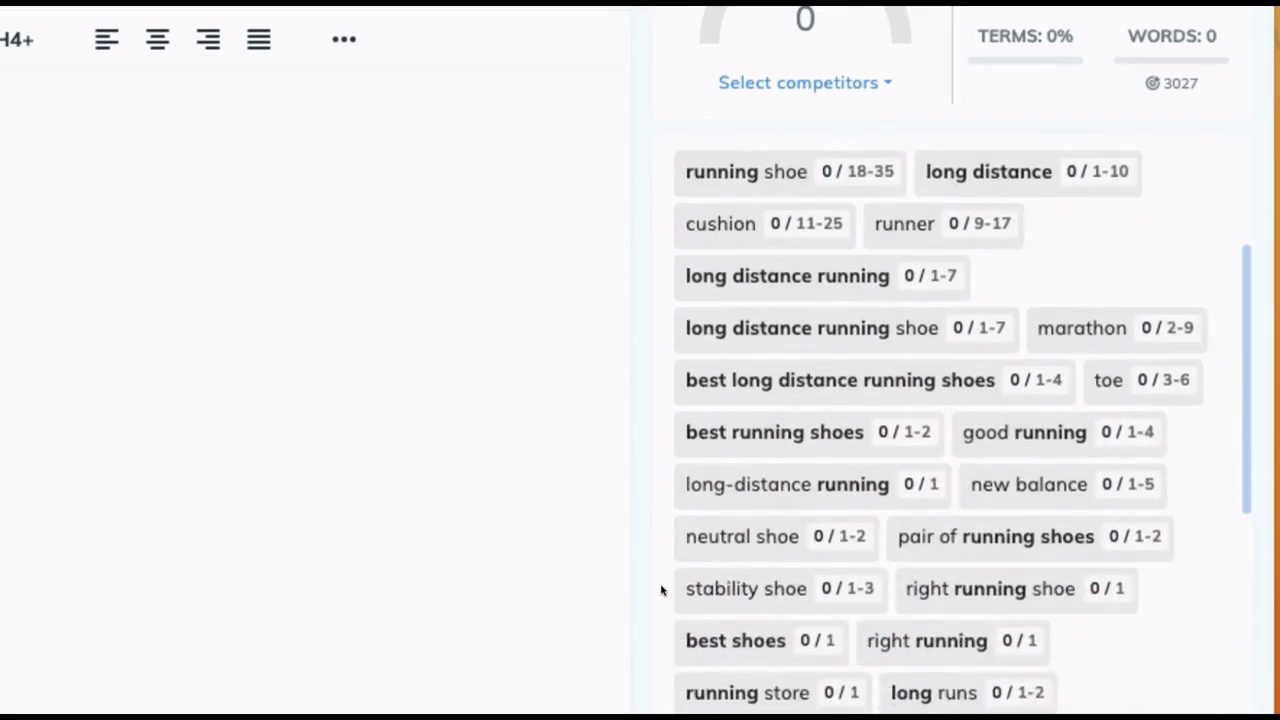
scroll(662, 590, up, 5)
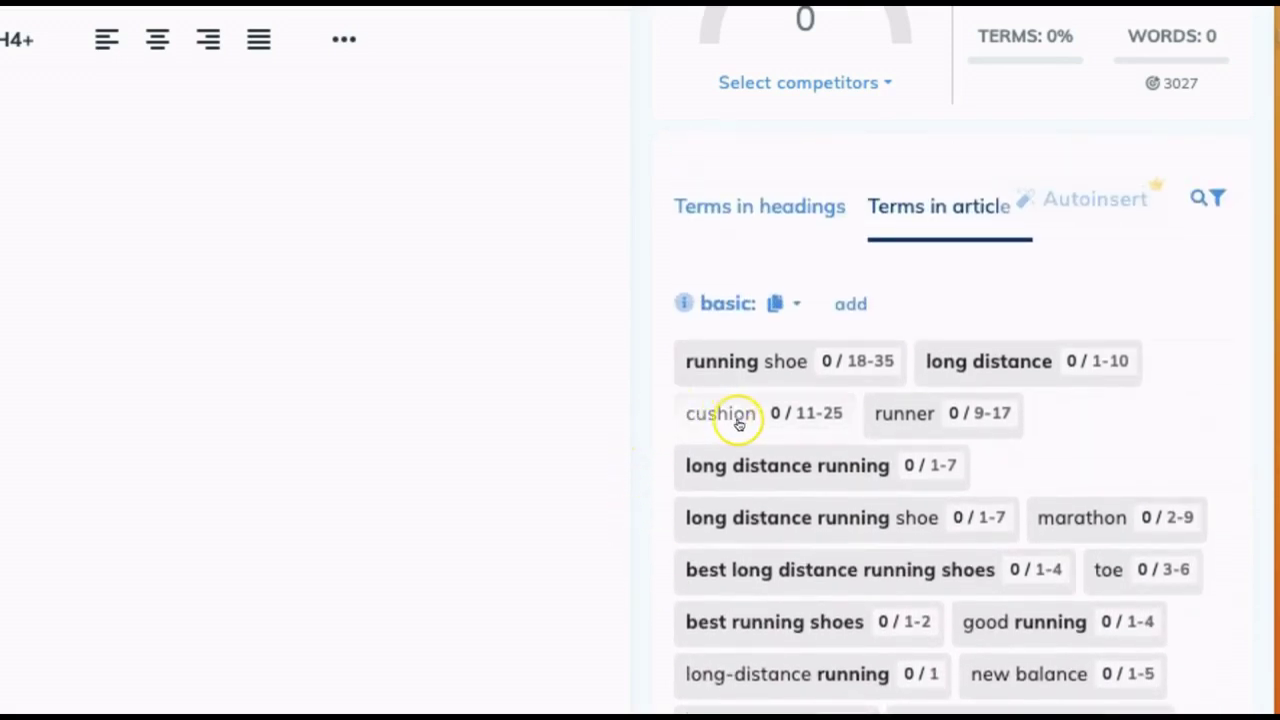
scroll(747, 422, down, 5)
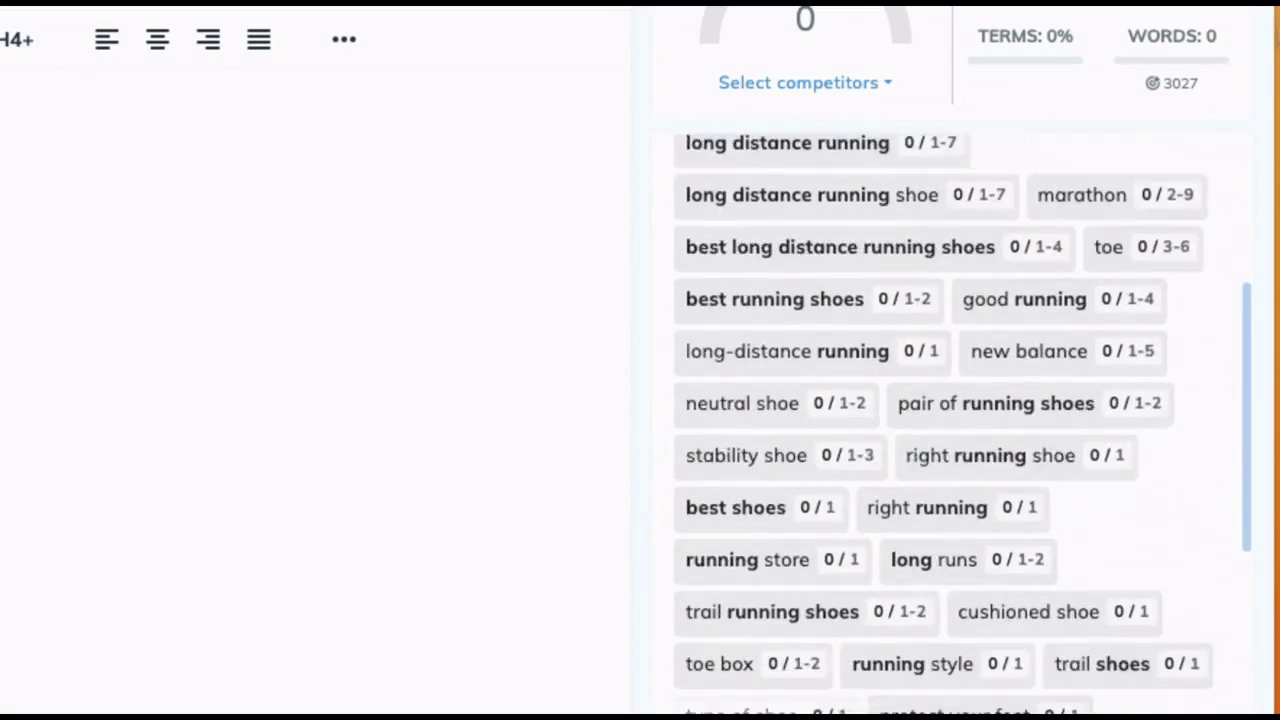
scroll(963, 416, down, 5)
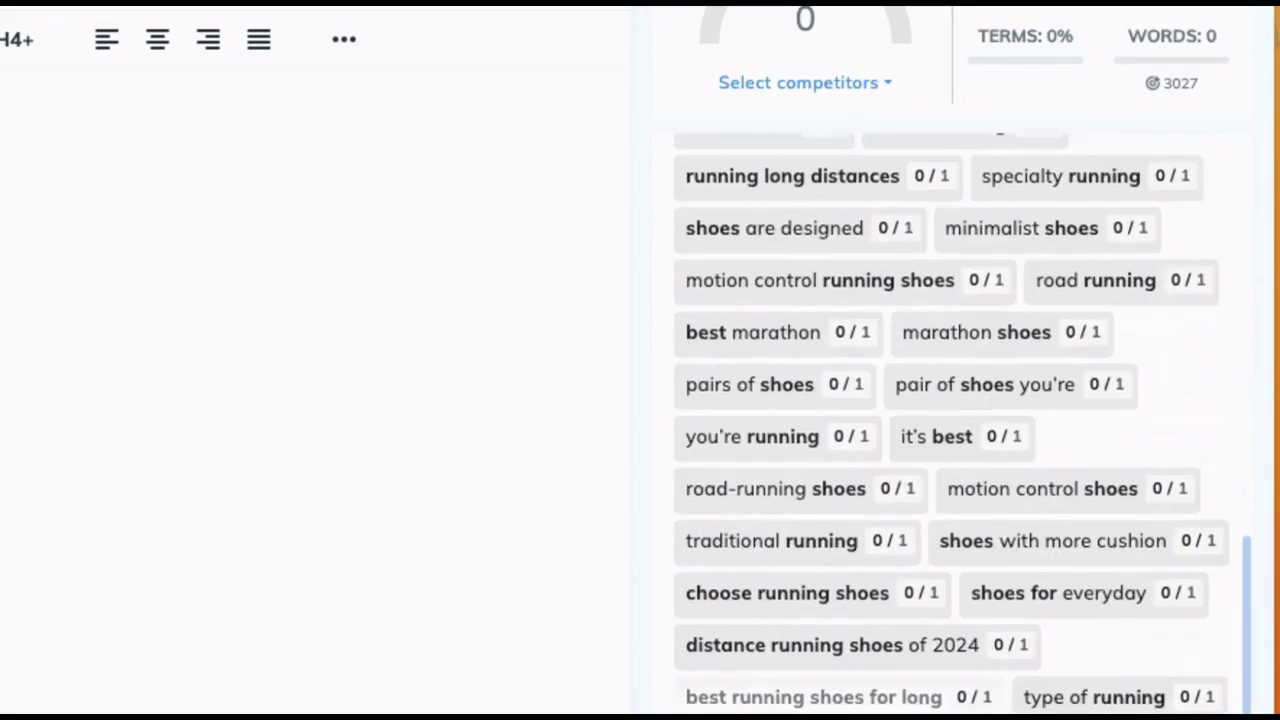
scroll(963, 416, up, 8)
scroll(914, 606, up, 3)
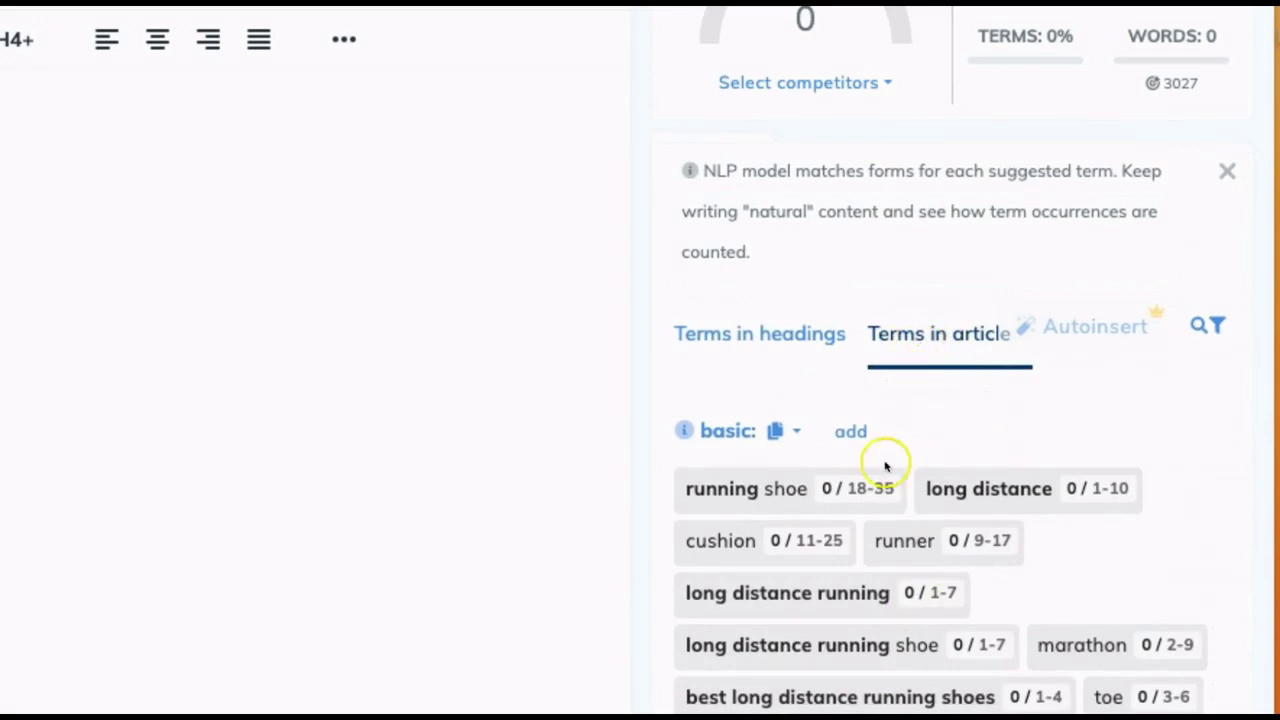
click(787, 334)
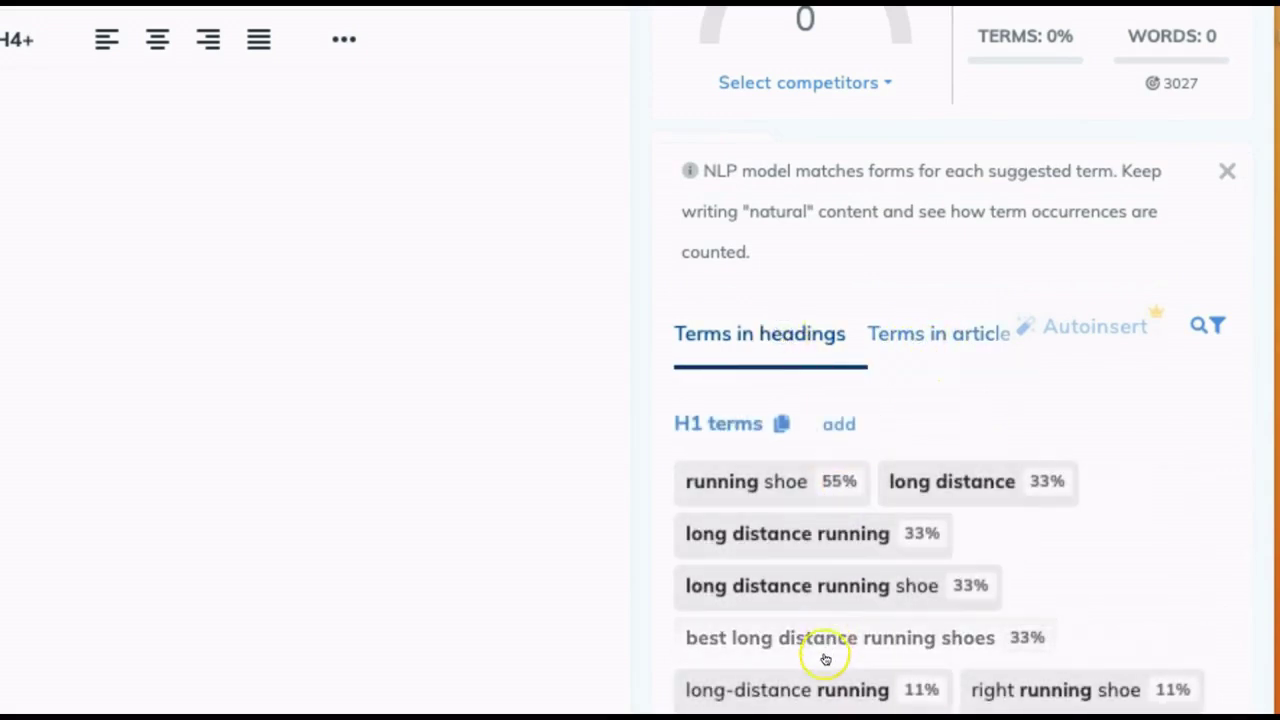
scroll(962, 423, down, 1)
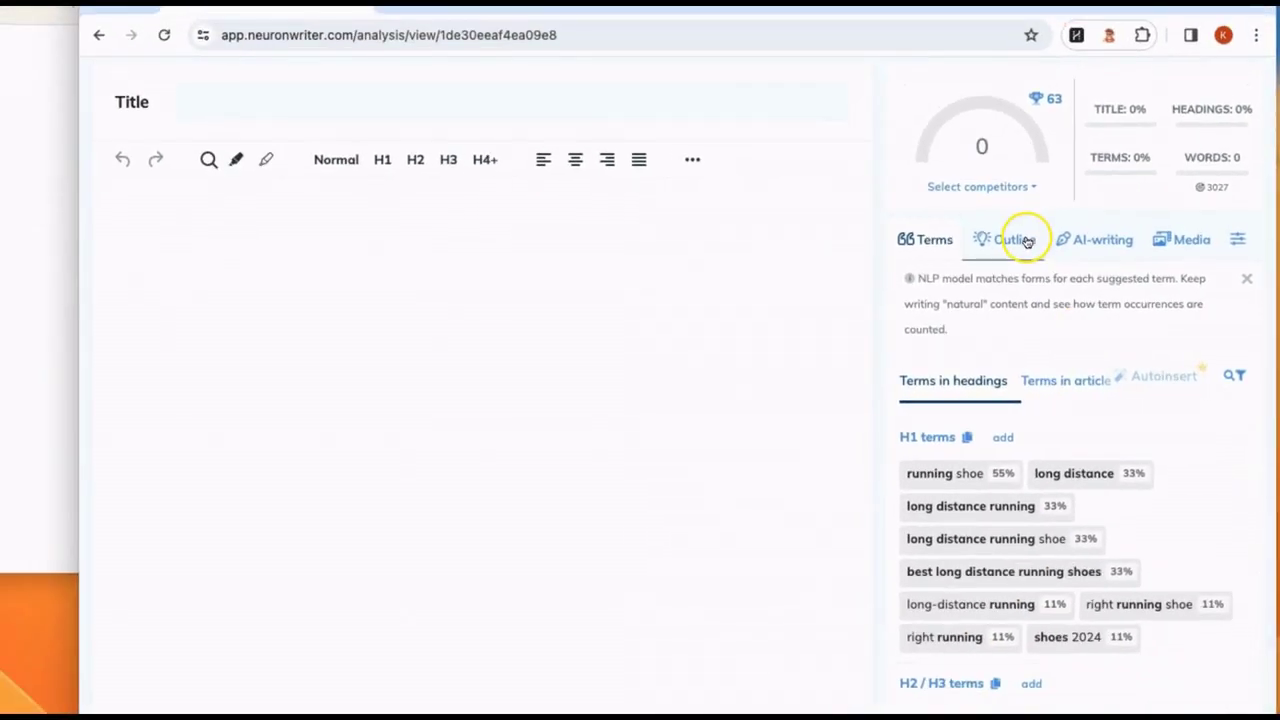
Scroll through the competitors' outline headings.
click(1027, 242)
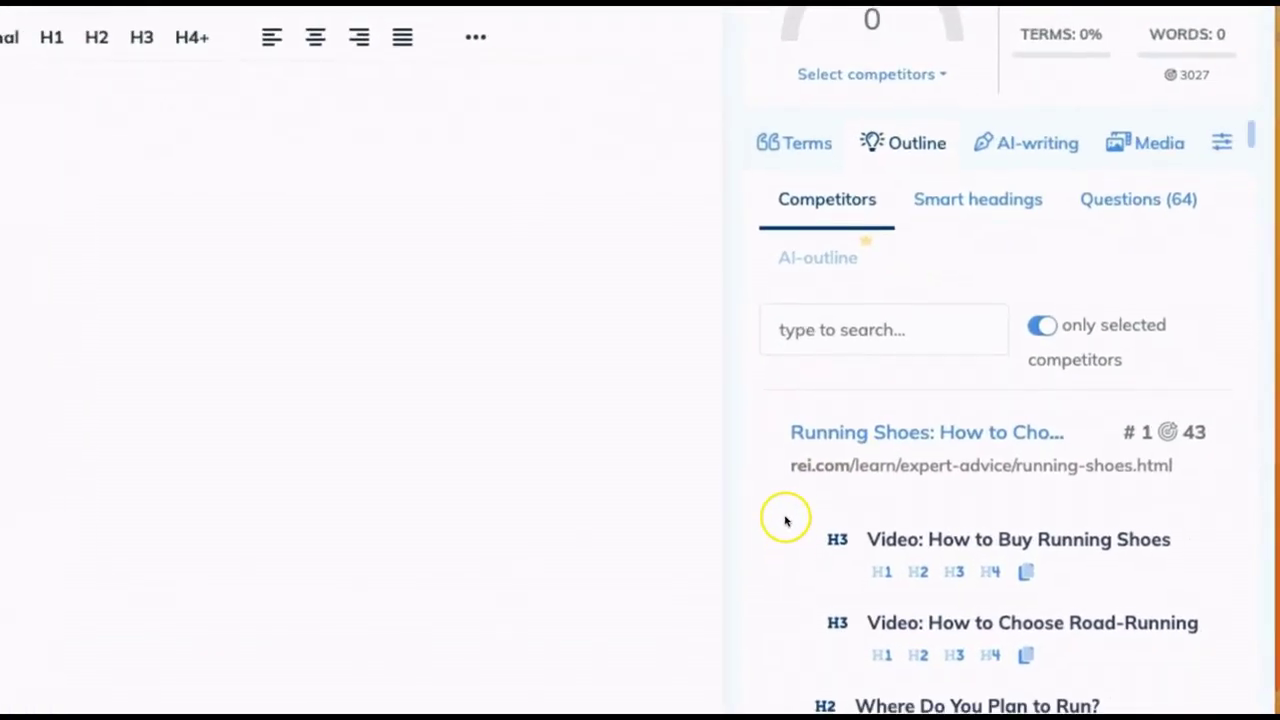
scroll(785, 520, down, 3)
scroll(785, 520, down, 2)
scroll(785, 520, up, 2)
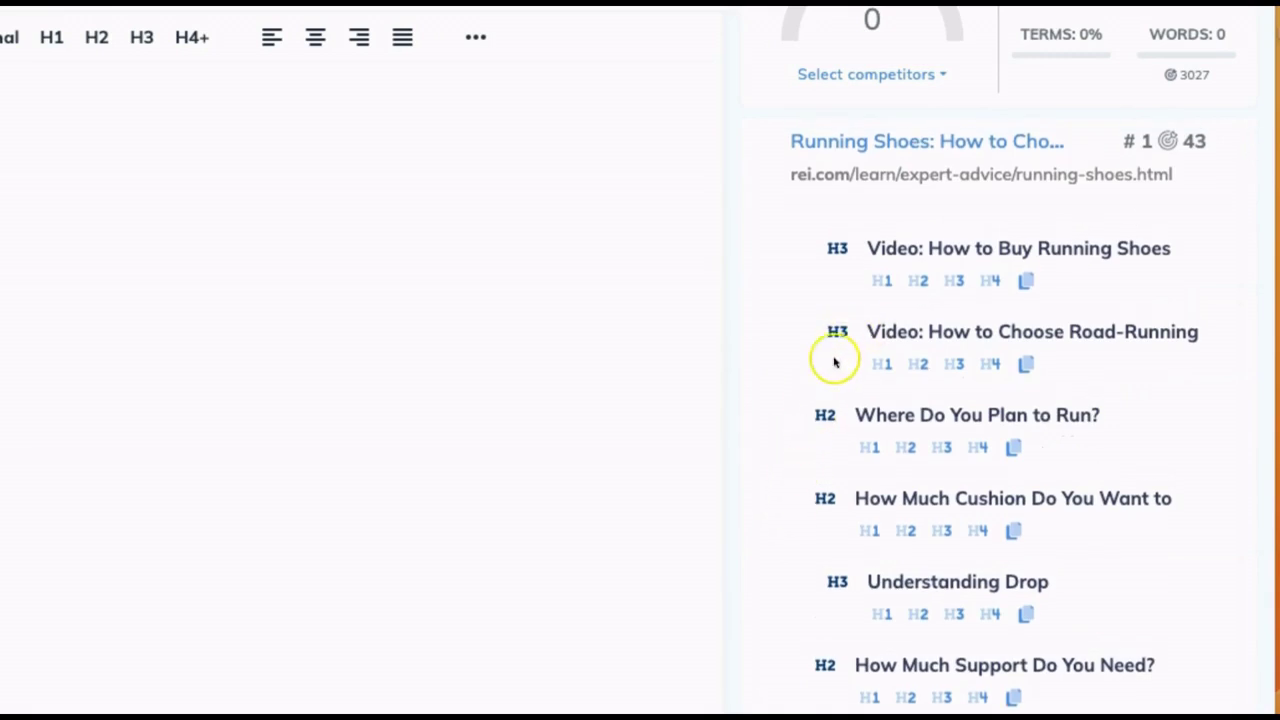
scroll(800, 565, down, 2)
scroll(800, 565, down, 5)
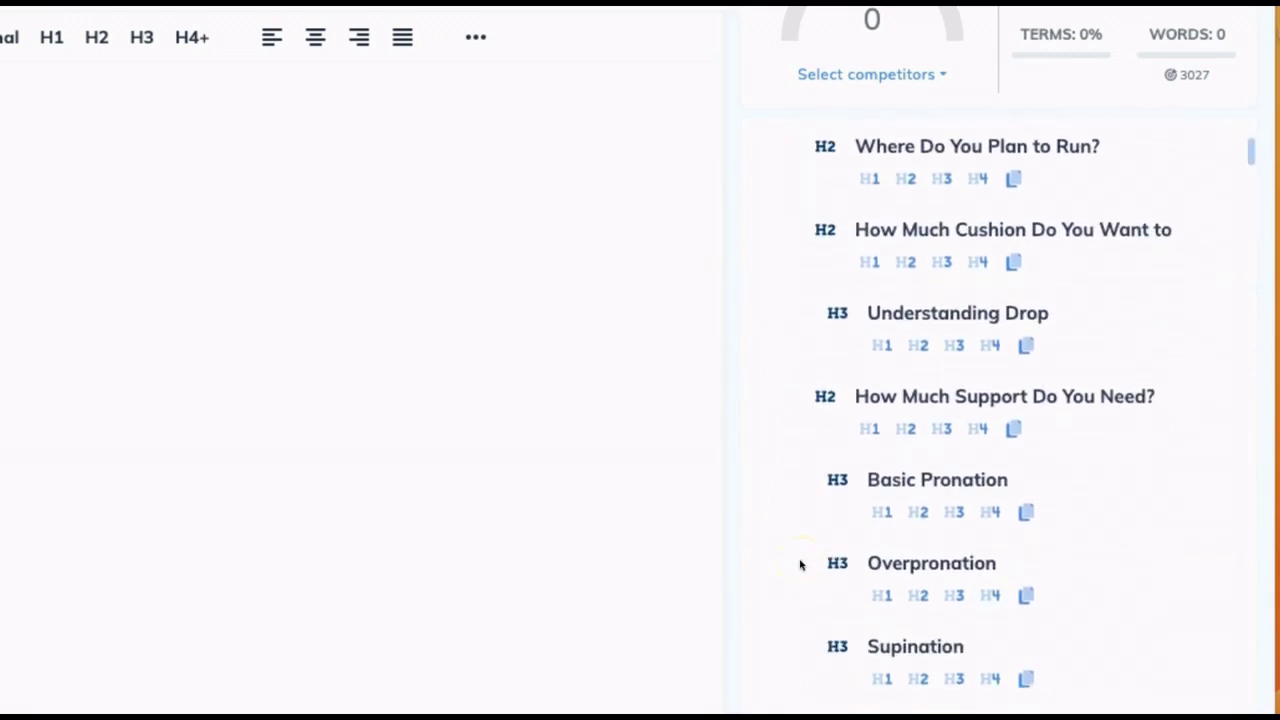
scroll(800, 565, down, 5)
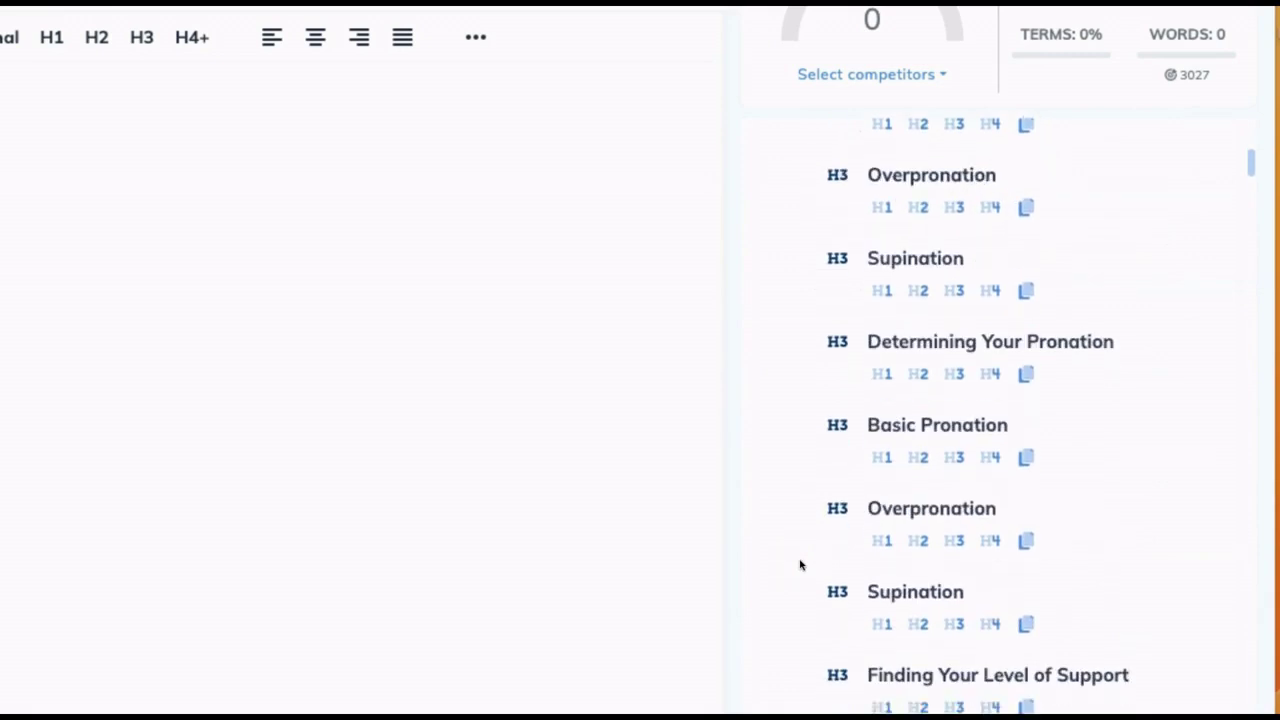
scroll(800, 565, down, 5)
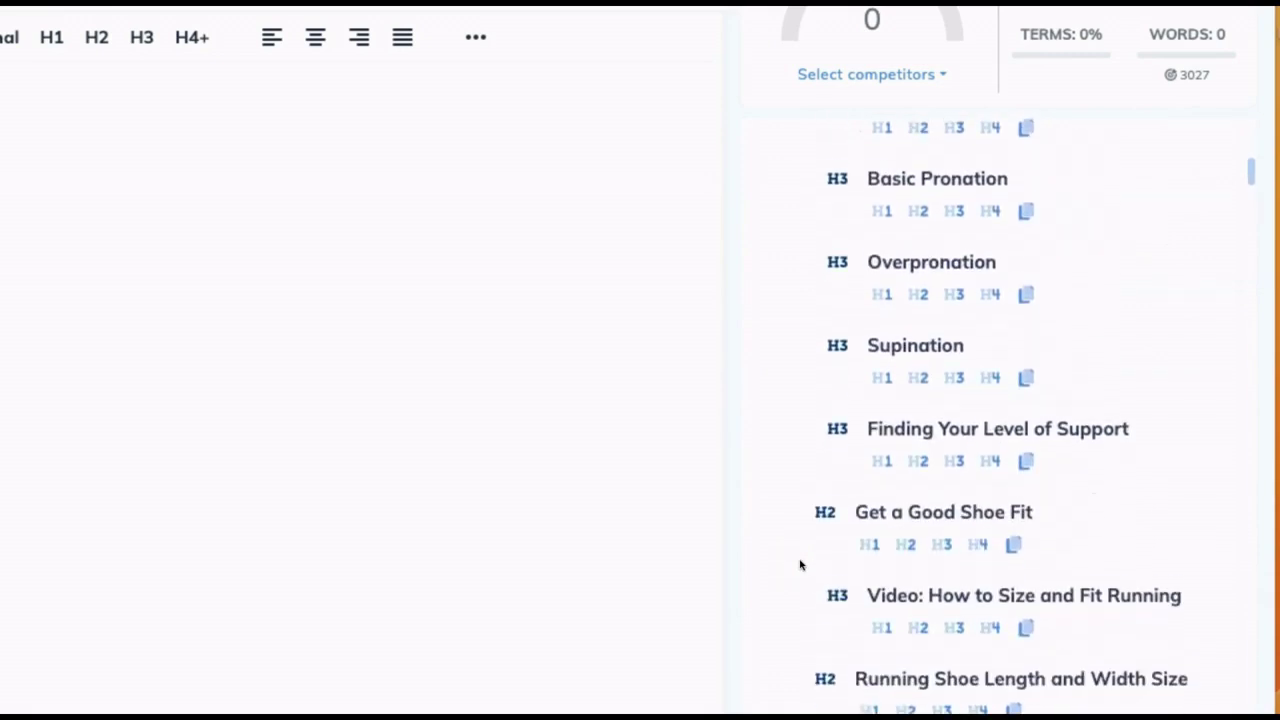
scroll(800, 565, up, 20)
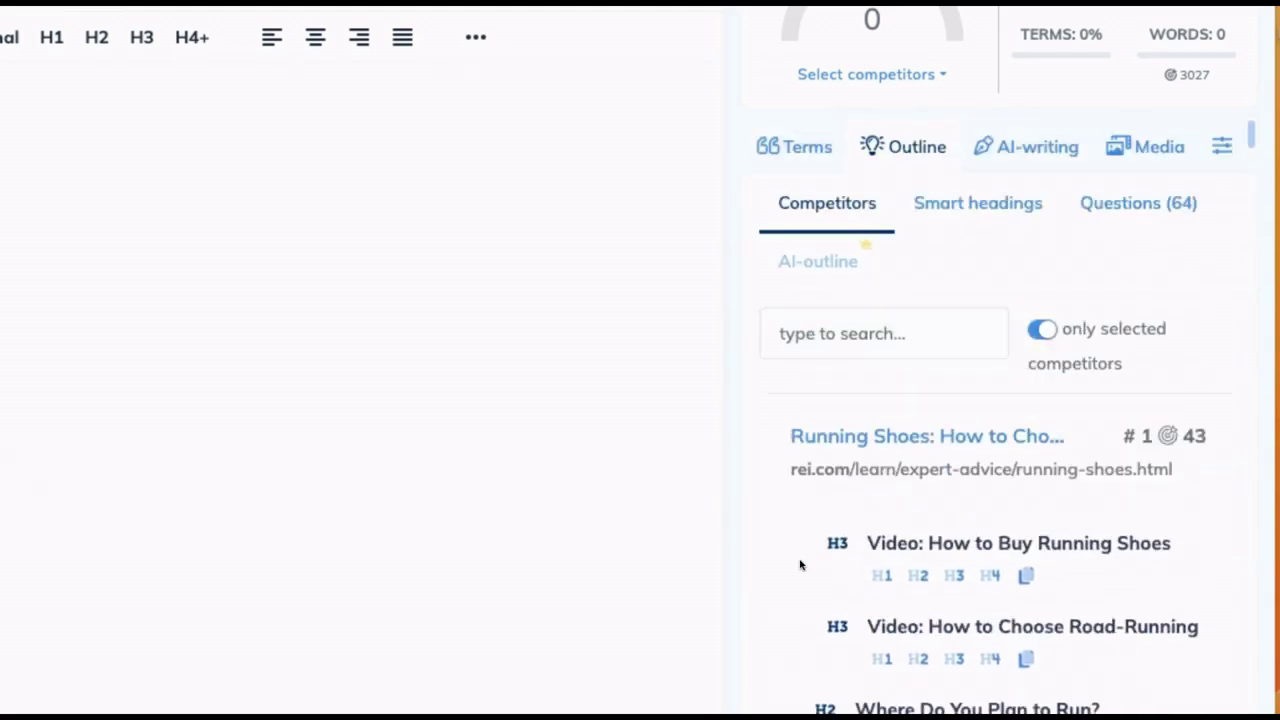
Insert the smart heading 'Best Long Distance Running Shoes for Everyday Use:' as an H2.
click(1000, 205)
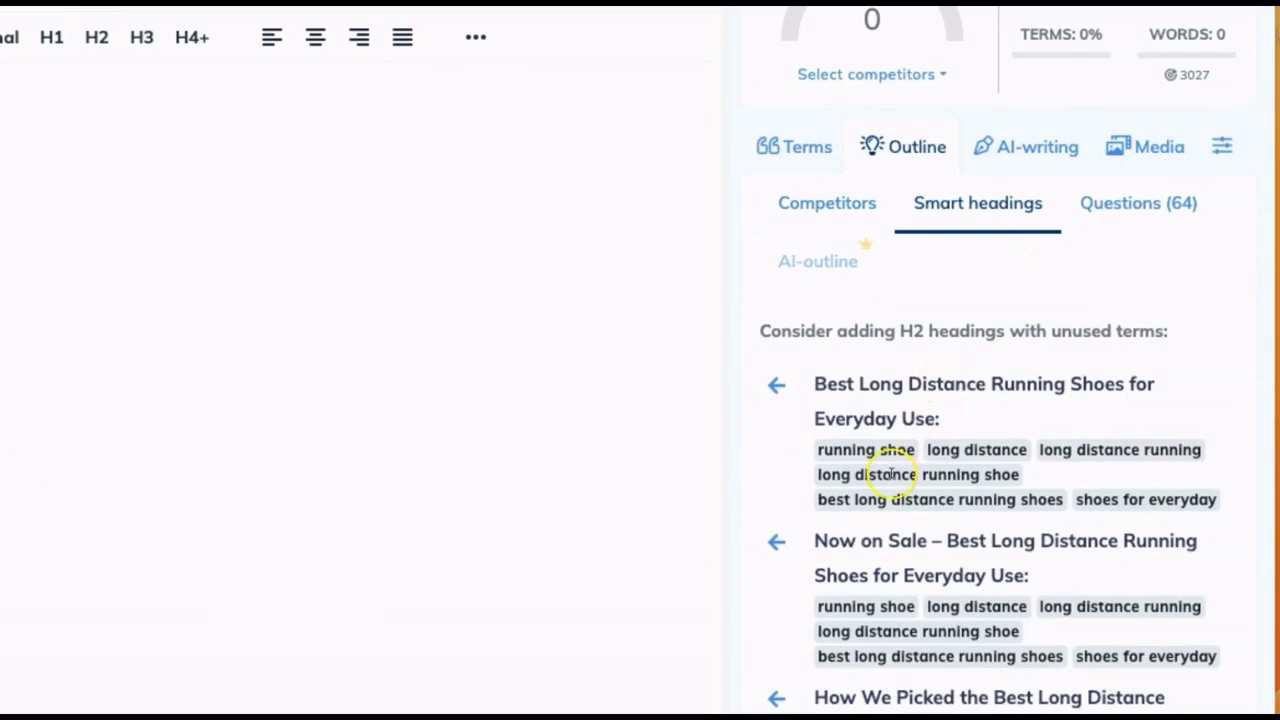
click(775, 386)
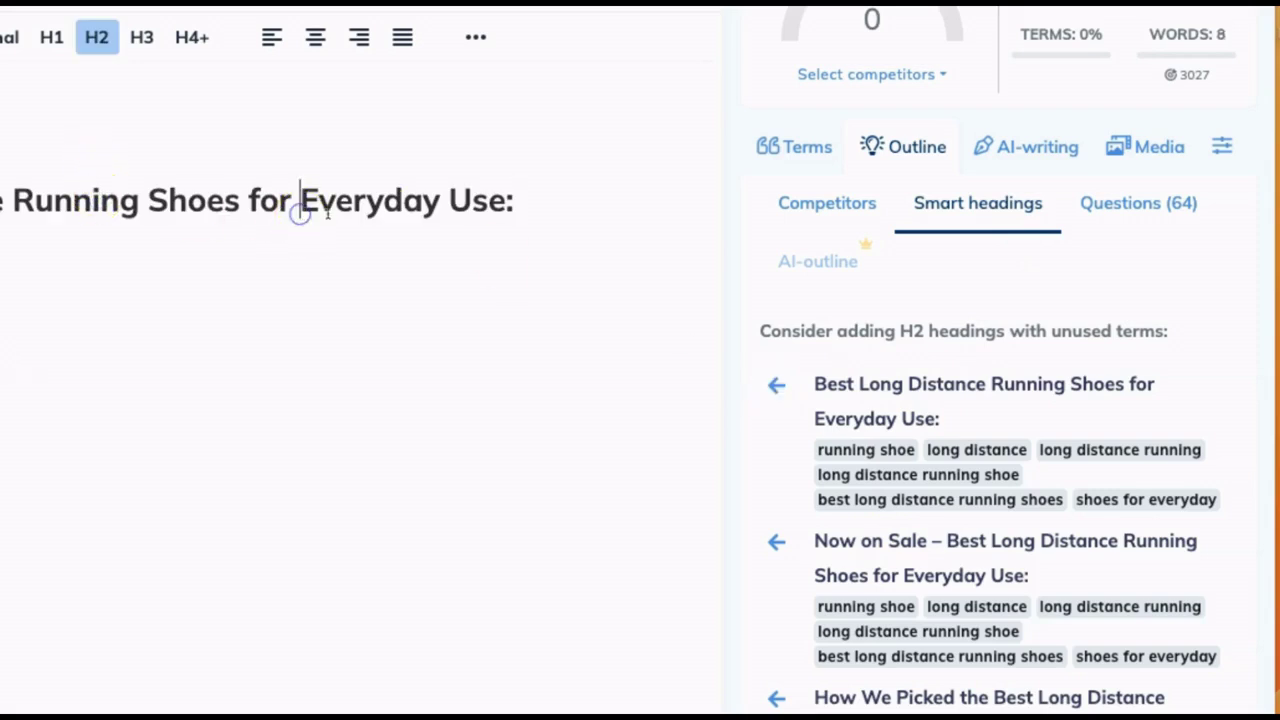
click(1117, 210)
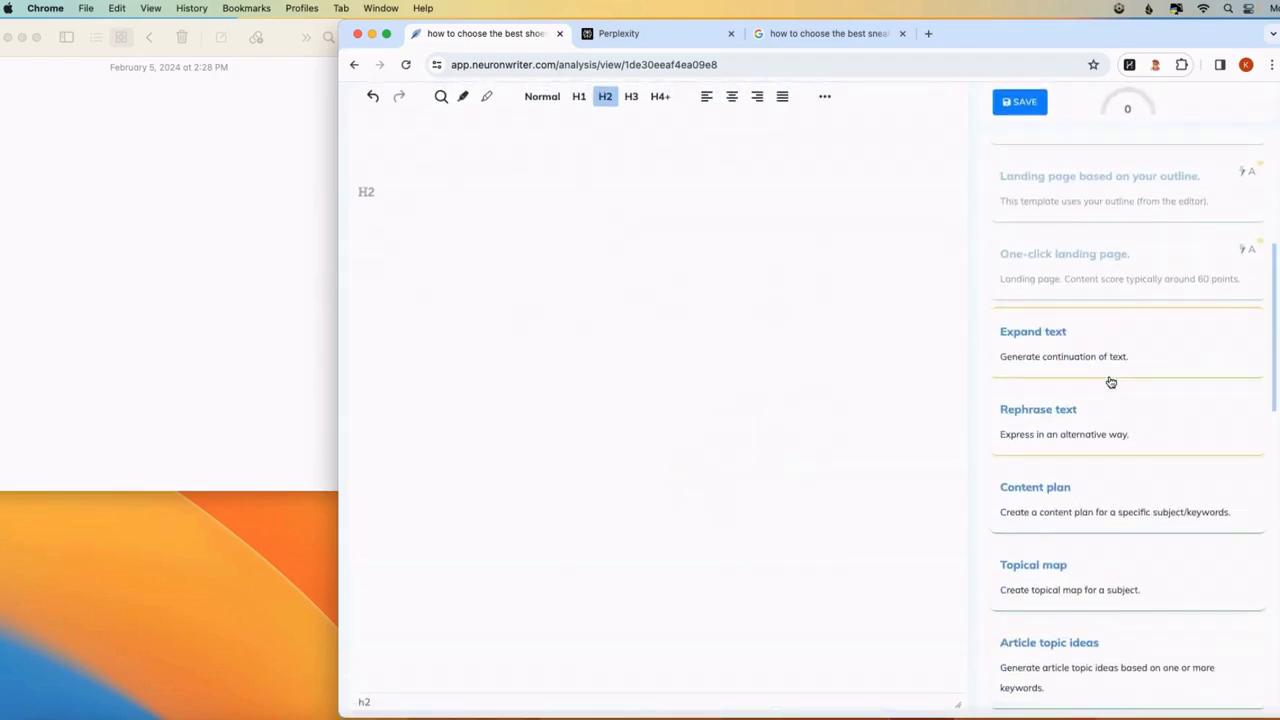
scroll(1110, 382, down, 2)
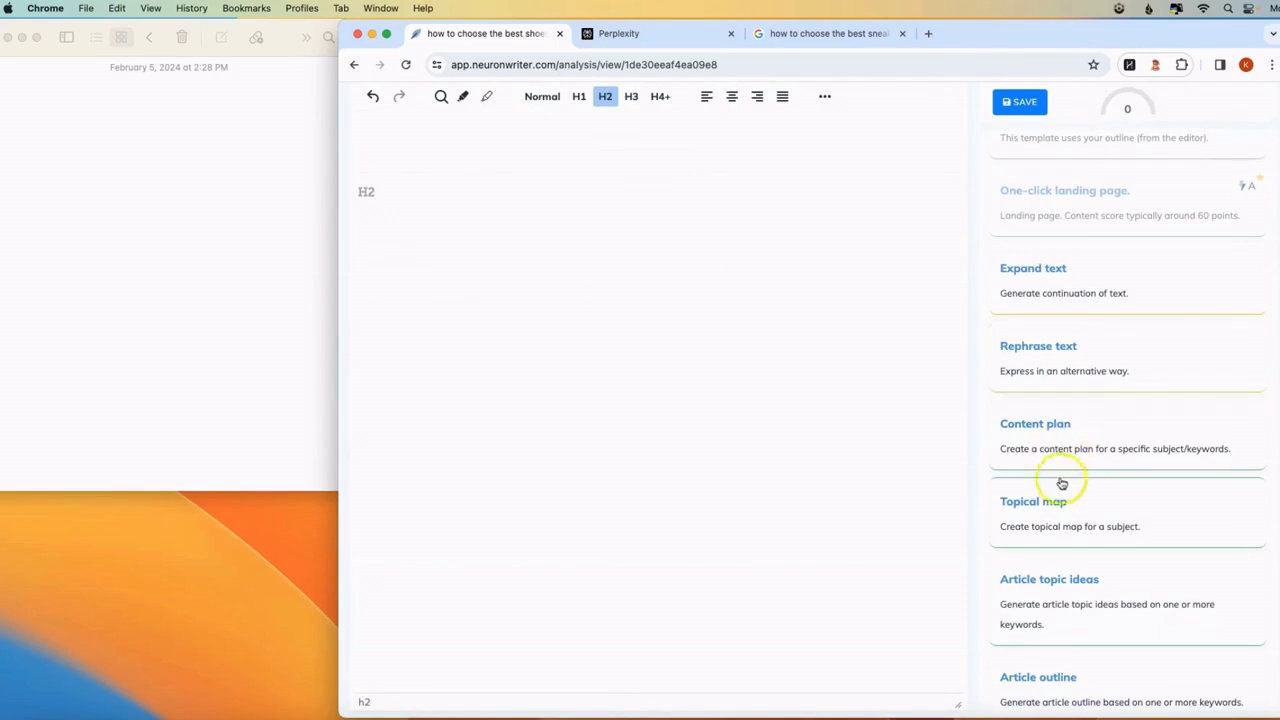
scroll(1068, 493, down, 5)
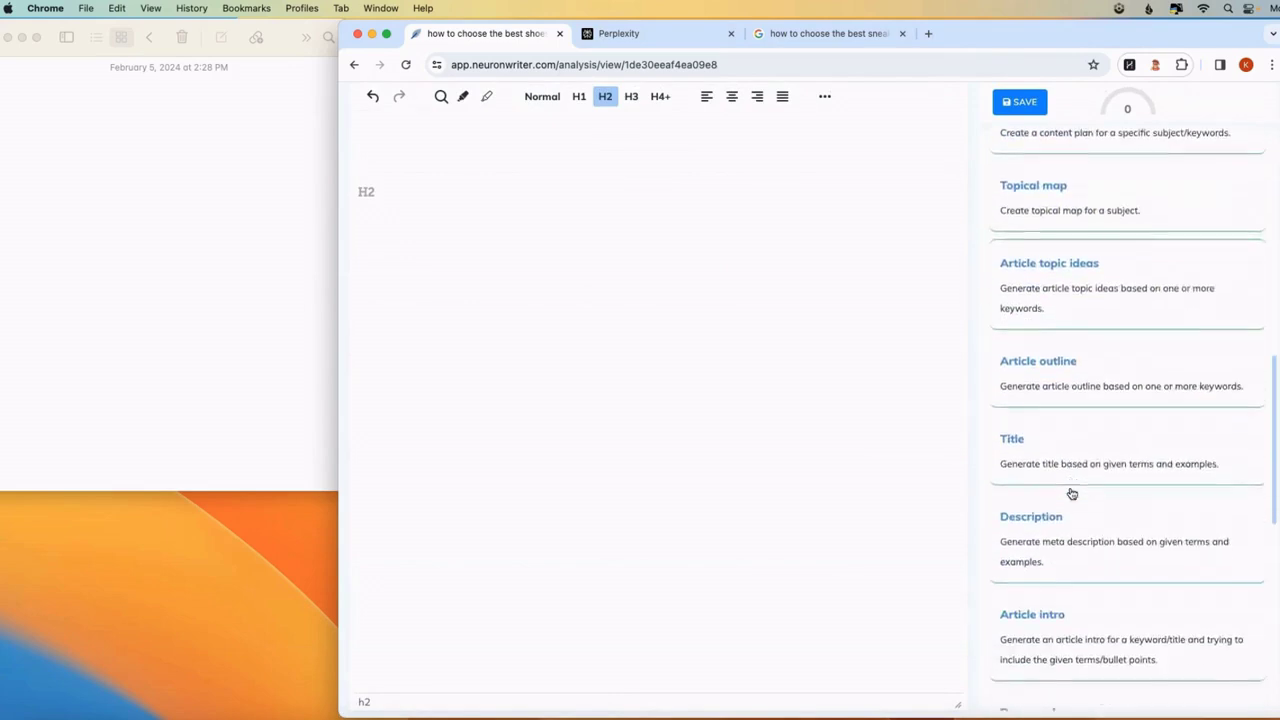
scroll(1071, 494, up, 7)
click(1209, 147)
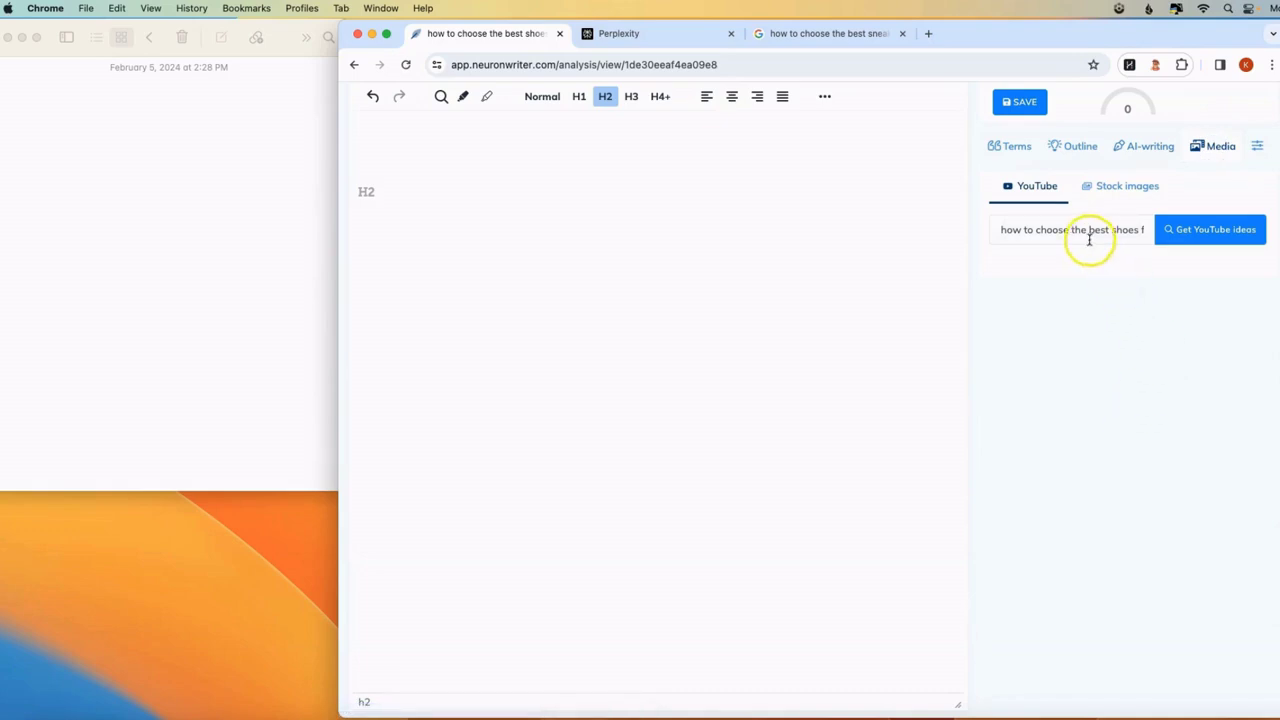
click(1131, 187)
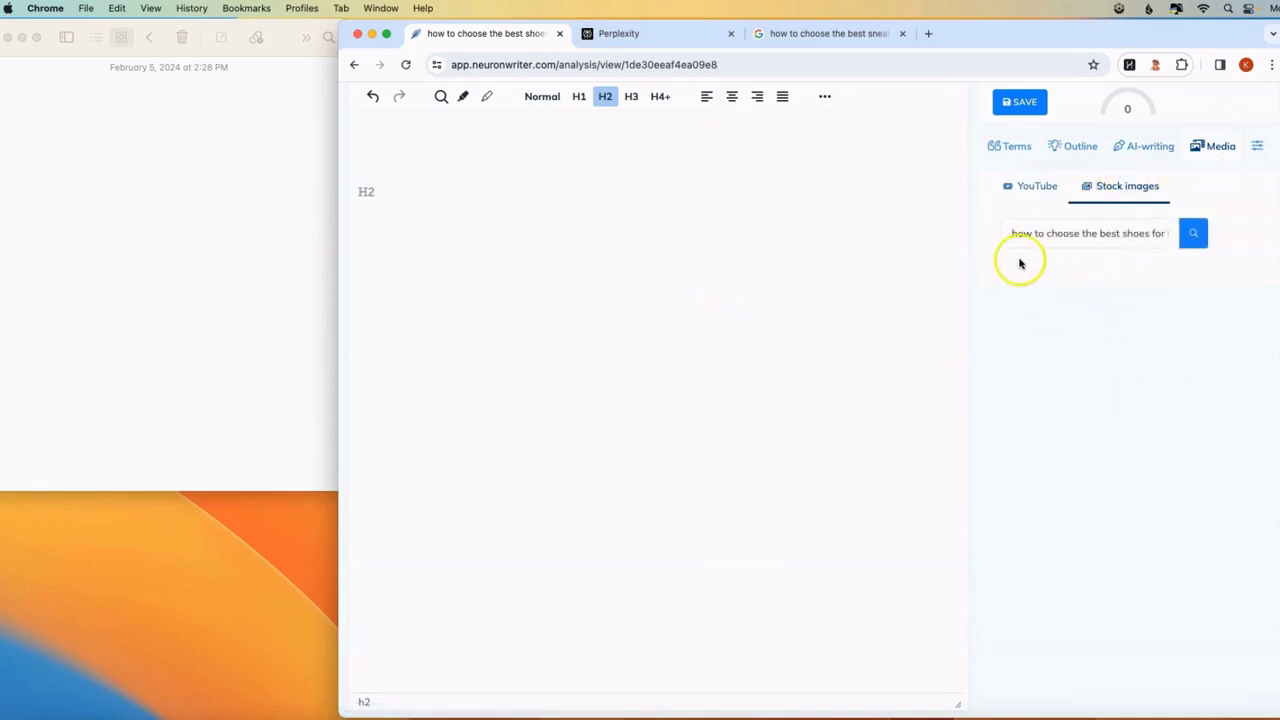
click(1012, 146)
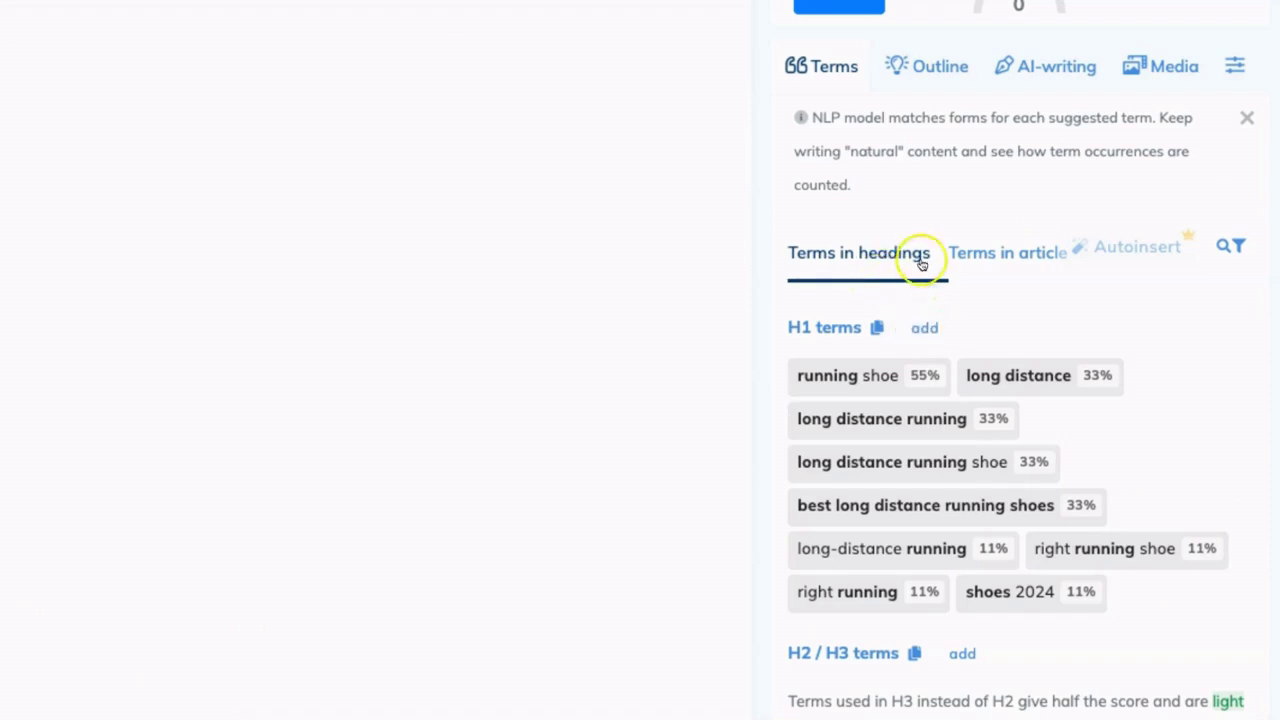
Title a new note 'headers' and paste NeuronWriter's H2/H3 heading terms under it.
click(62, 129)
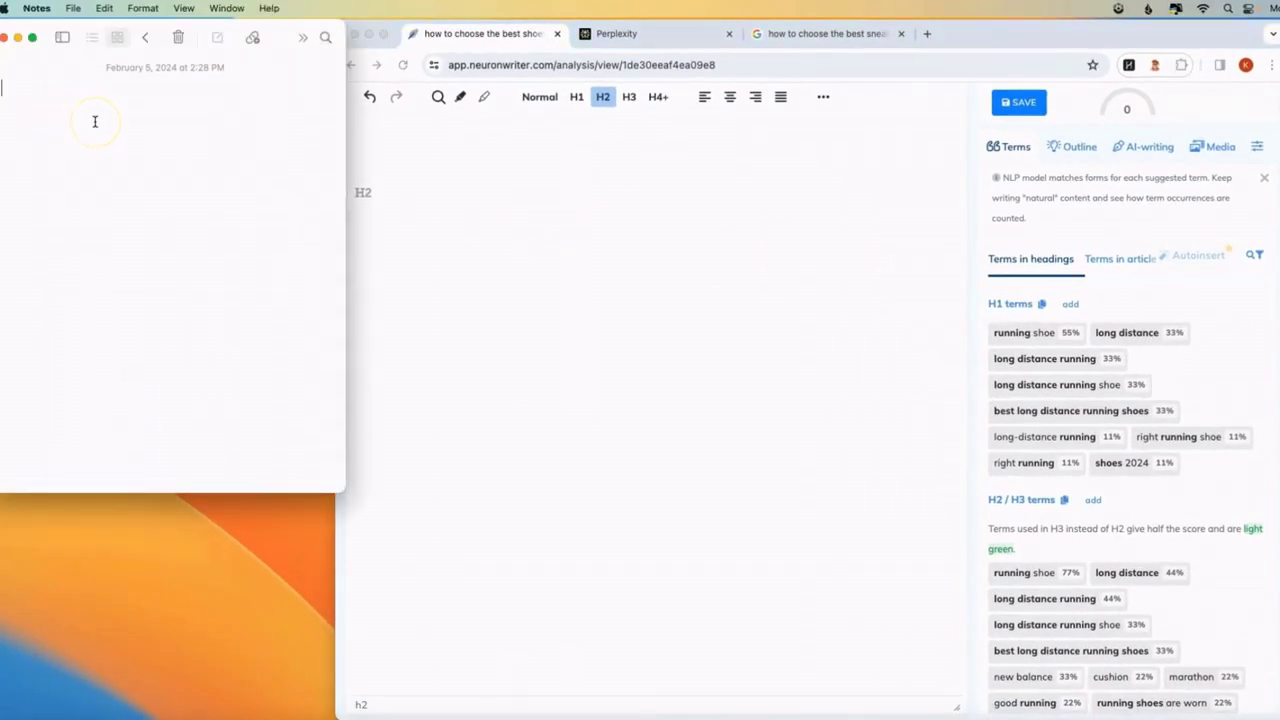
text(headers)
click(1123, 284)
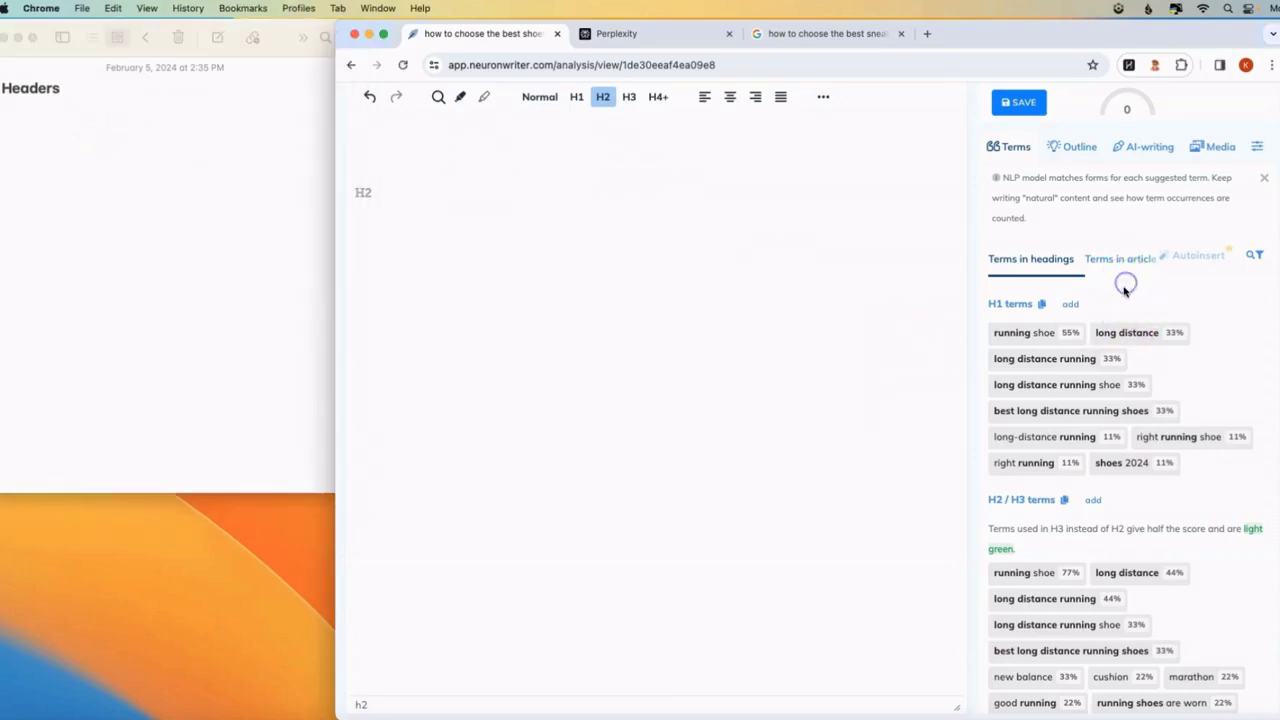
scroll(1124, 291, down, 3)
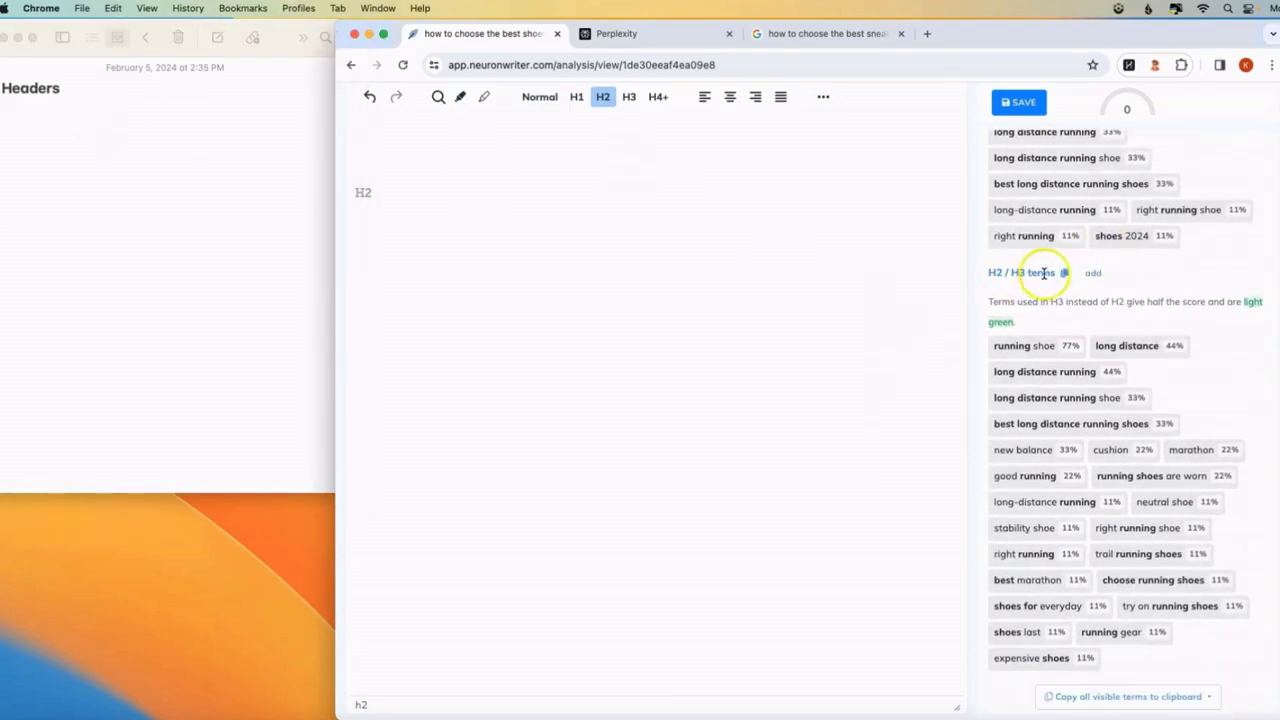
click(1065, 273)
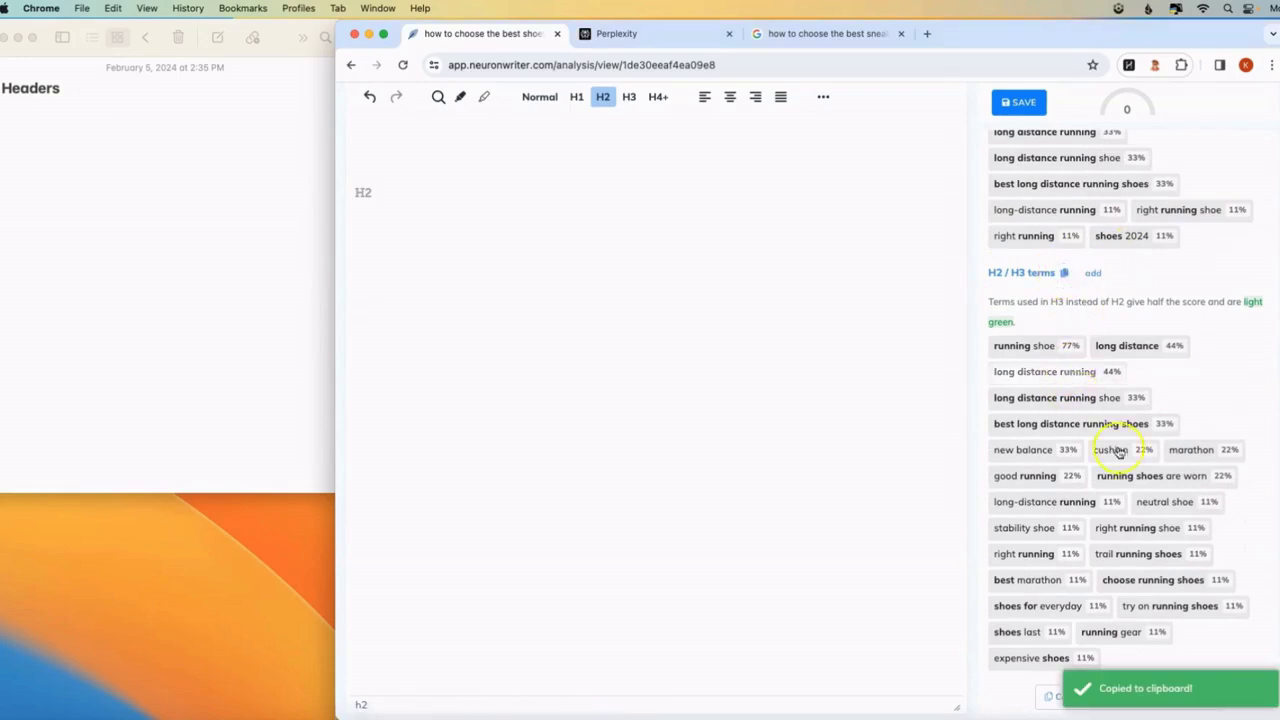
click(156, 127)
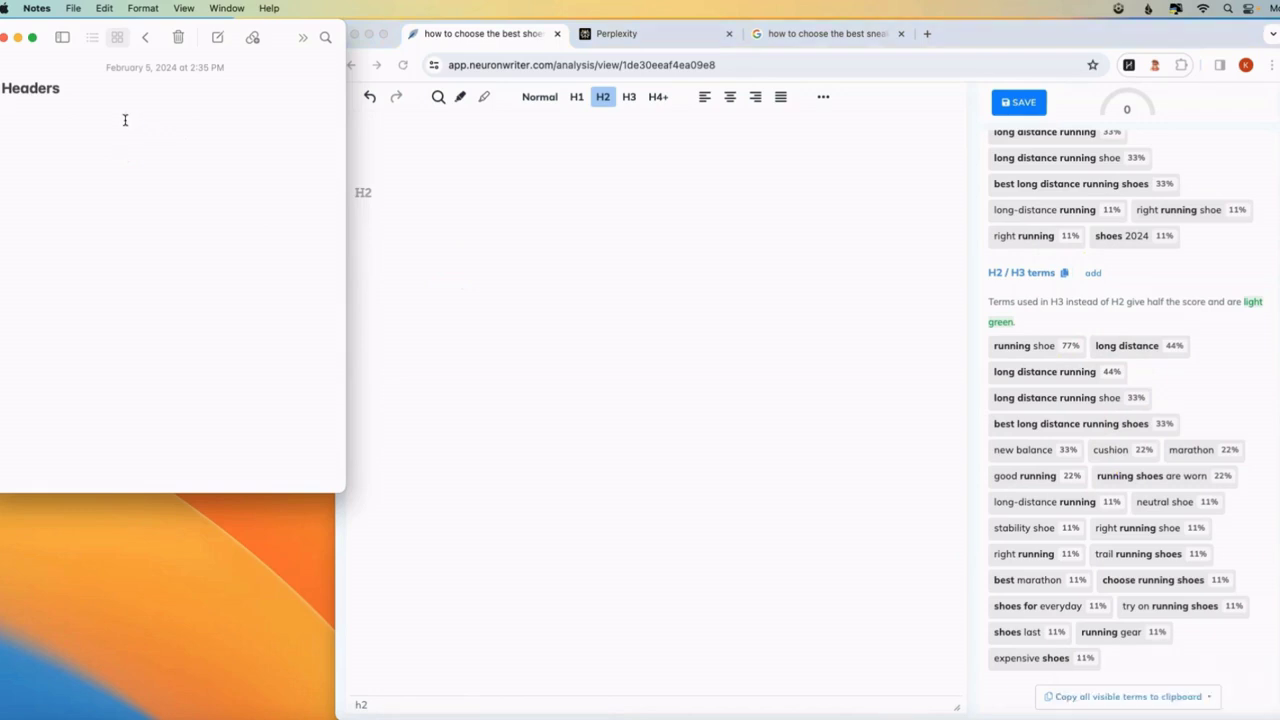
click(125, 121)
key(super+v)
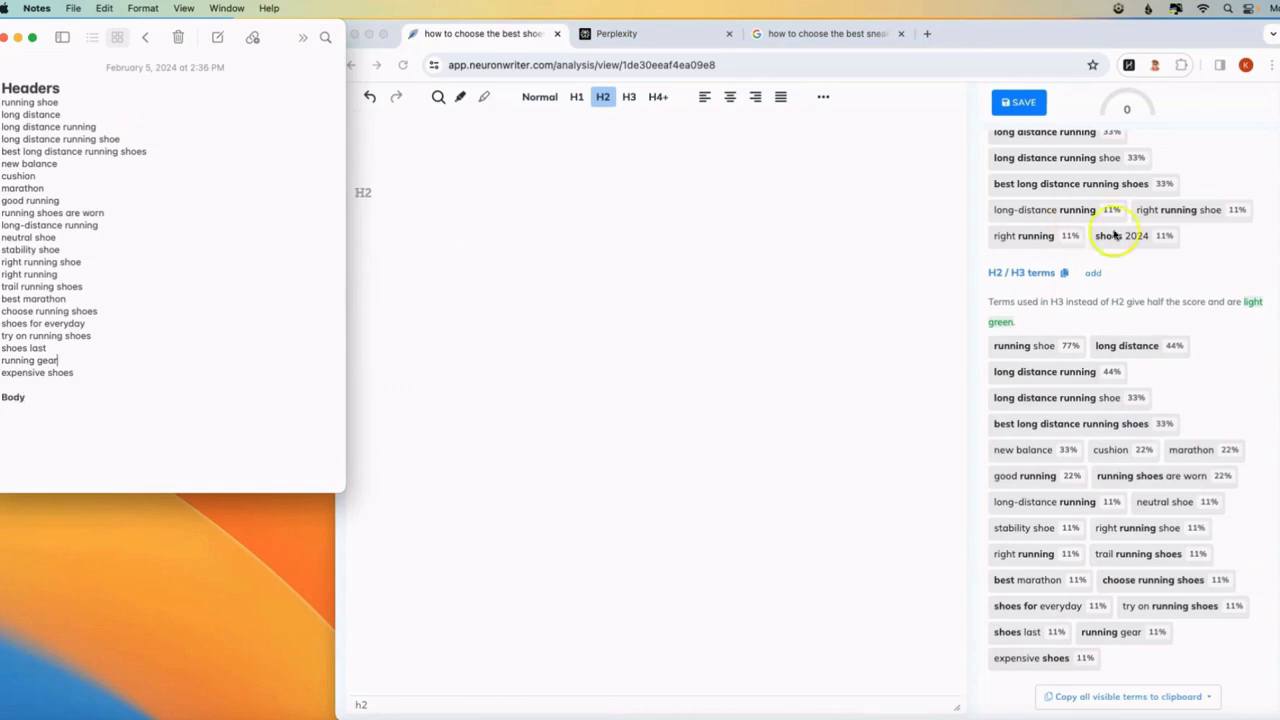
Paste the basic and extended article body terms under Body in the note.
click(1043, 297)
click(1020, 292)
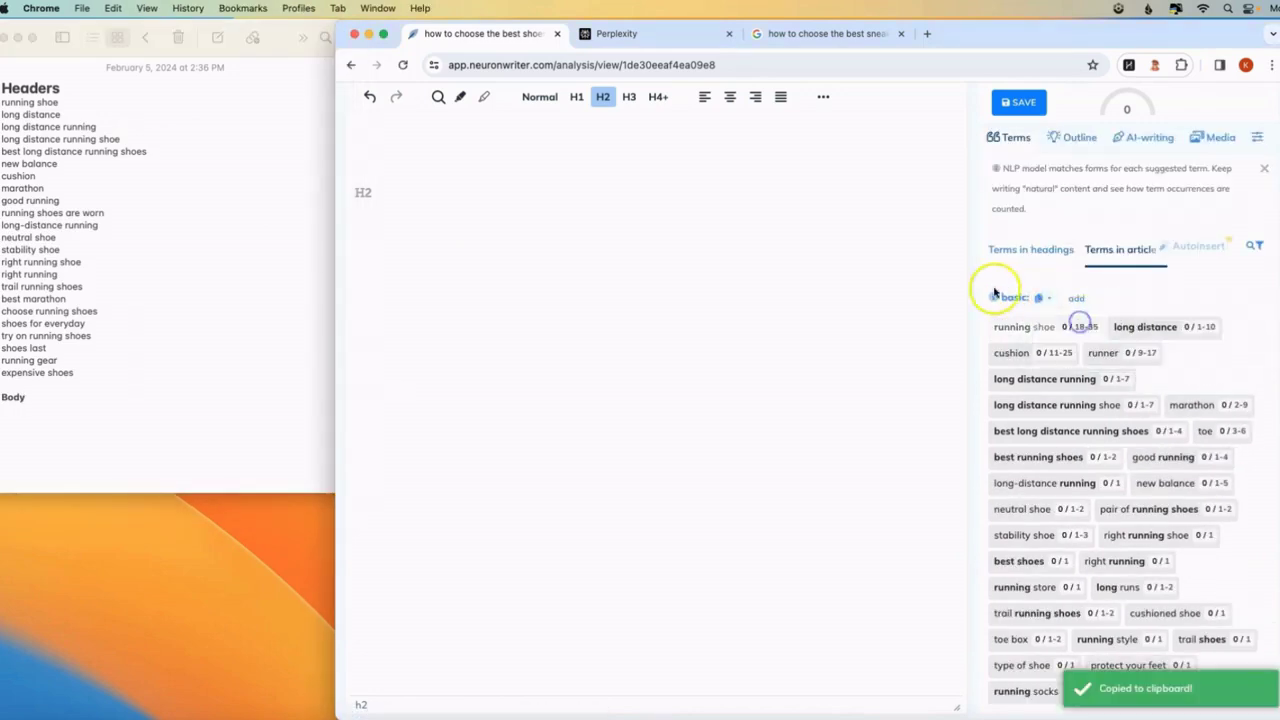
click(55, 423)
key(super+v)
click(1004, 276)
scroll(1006, 440, down, 5)
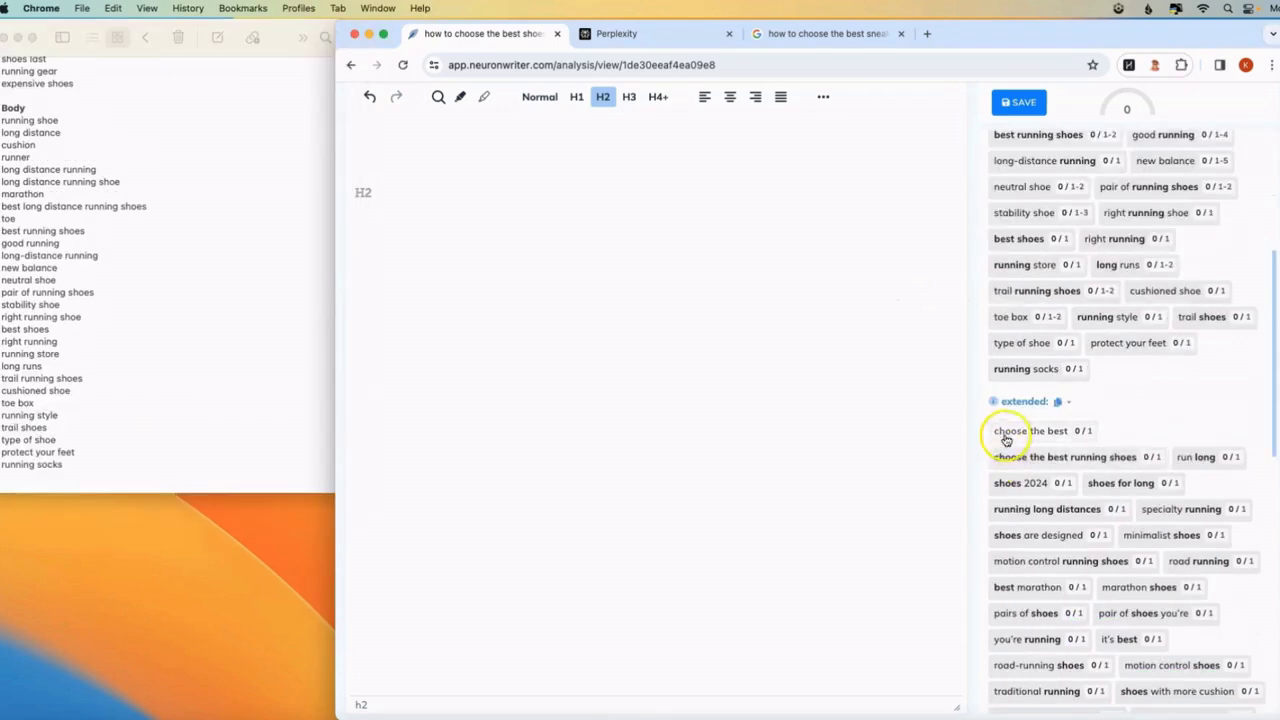
click(1058, 370)
click(1080, 399)
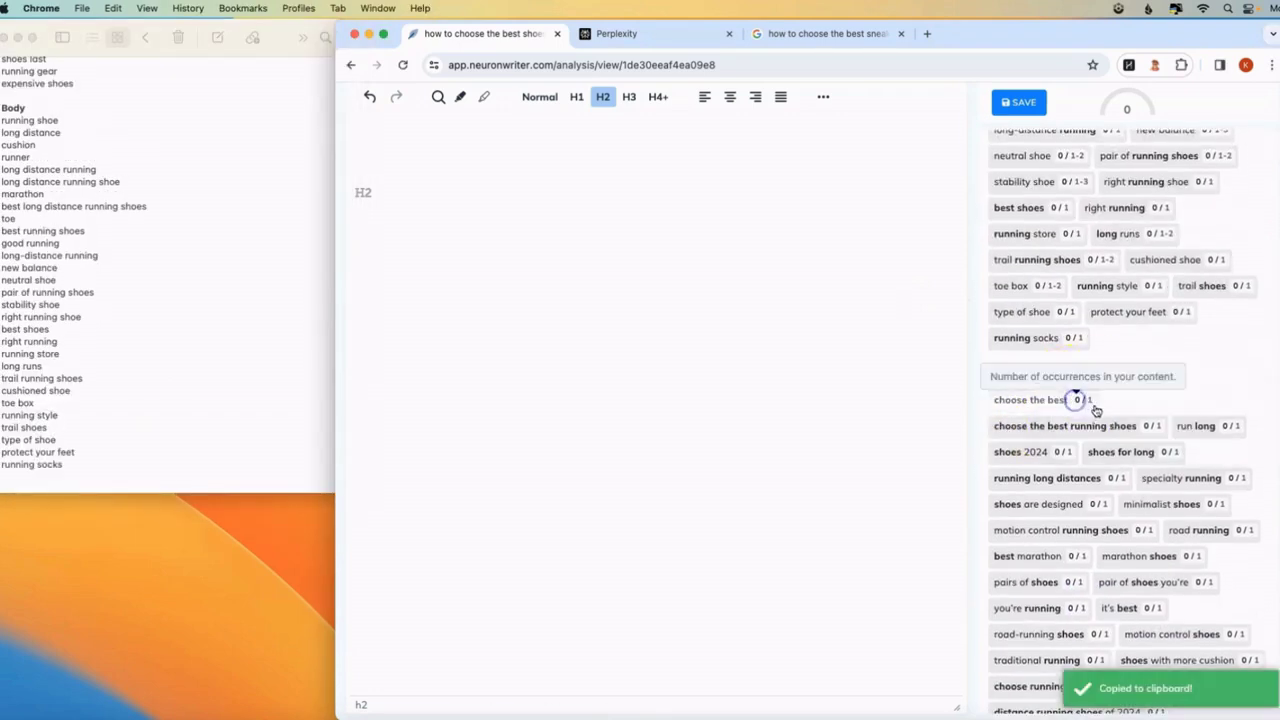
click(86, 414)
key(super+v)
scroll(83, 413, up, 10)
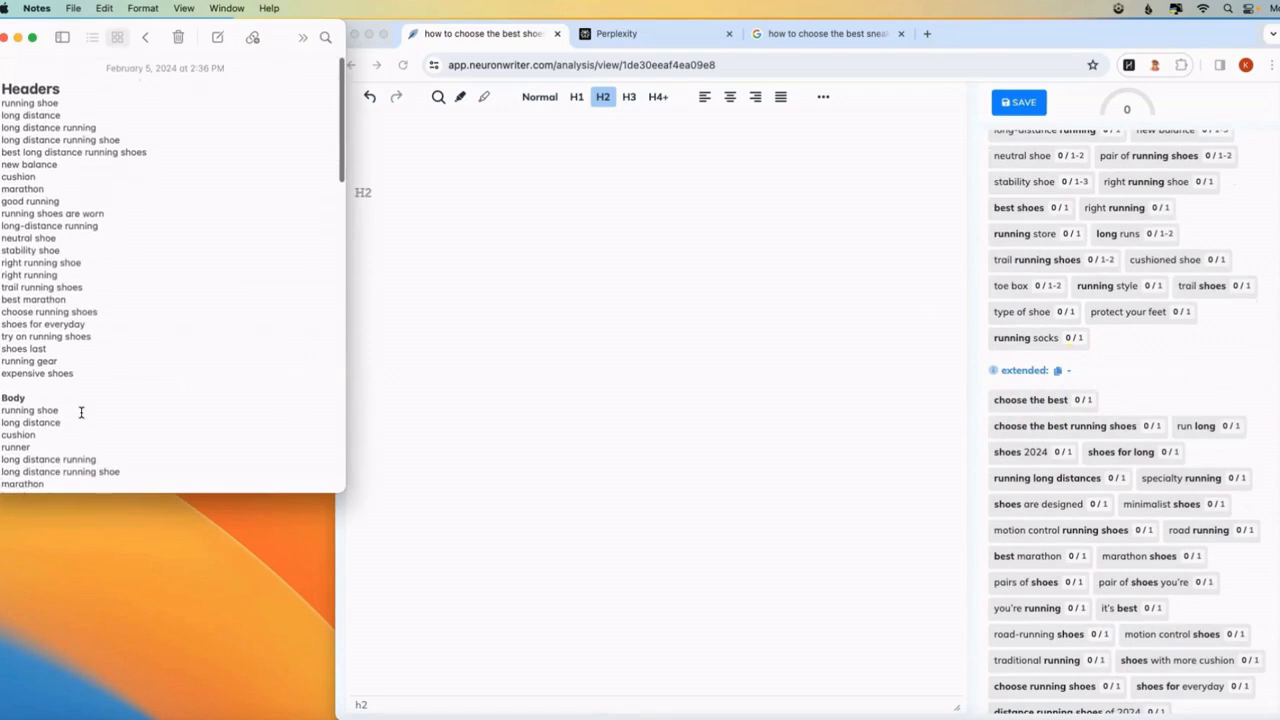
scroll(81, 412, down, 1)
Paste the long-distance running shoes outline request into Perplexity's question box.
click(616, 33)
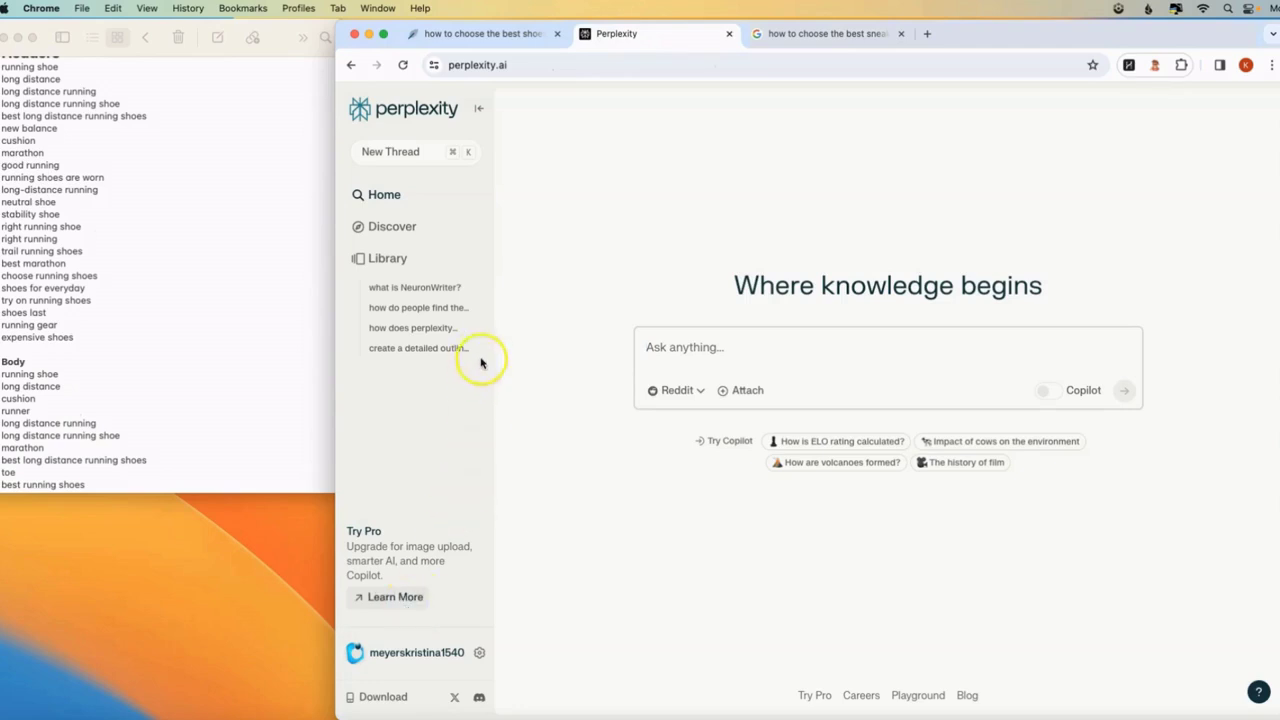
click(506, 36)
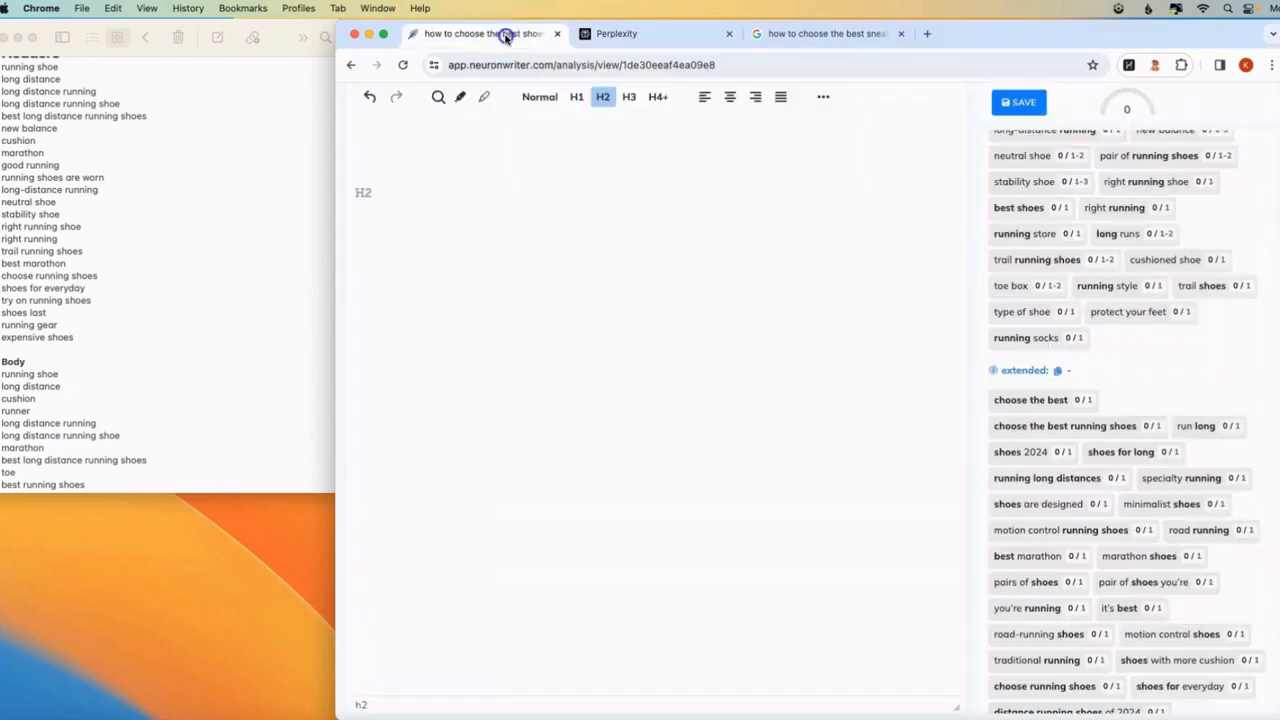
click(620, 33)
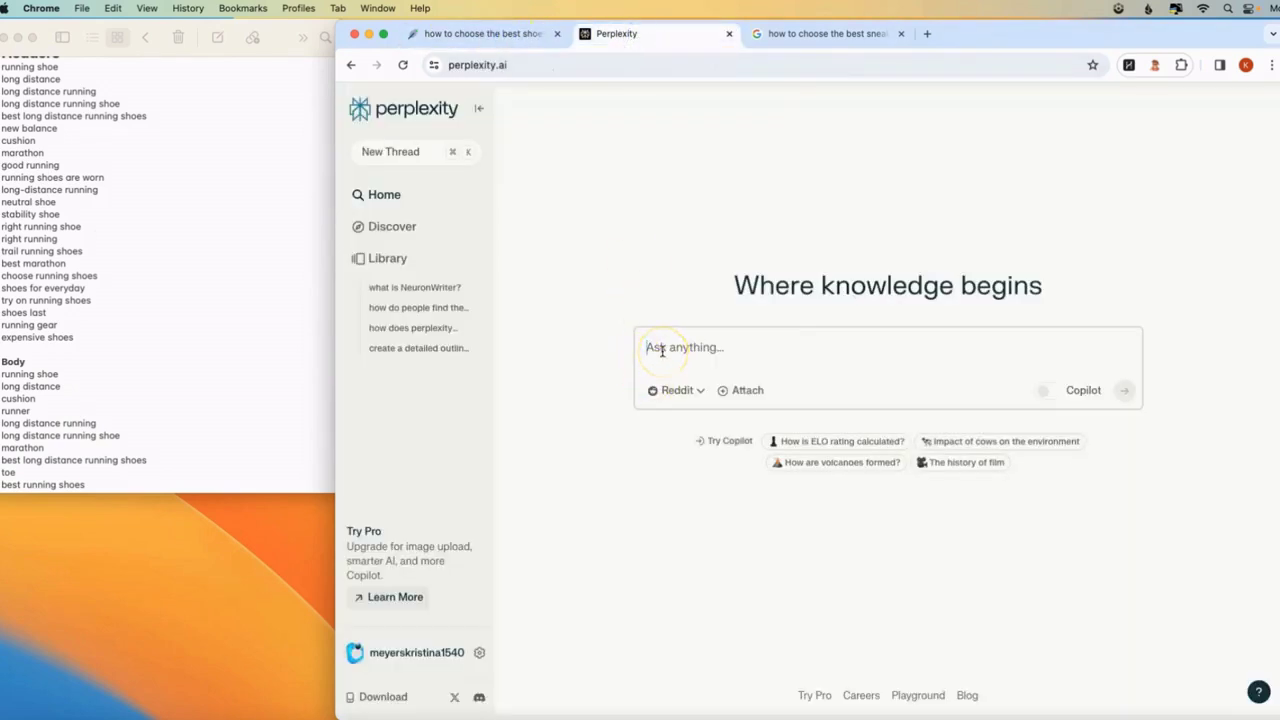
key(super+v)
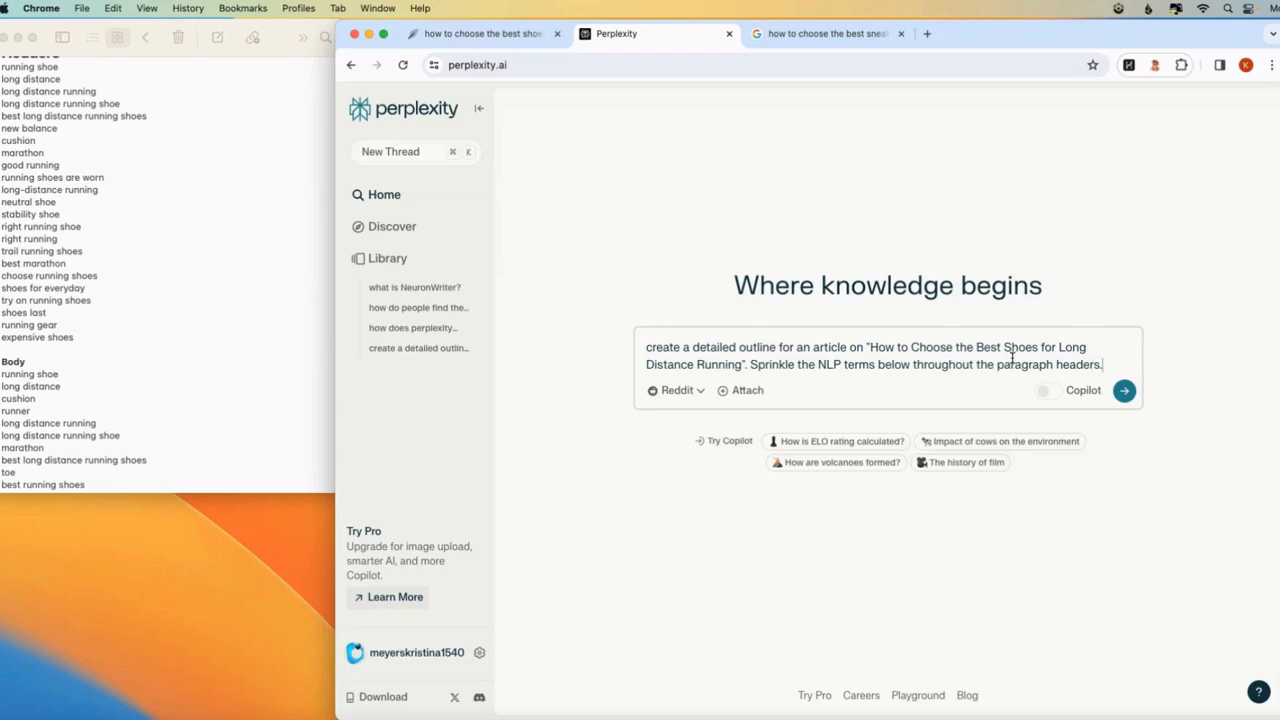
Append the Headers terms, from running shoe to expensive shoes, below the outline request.
click(97, 243)
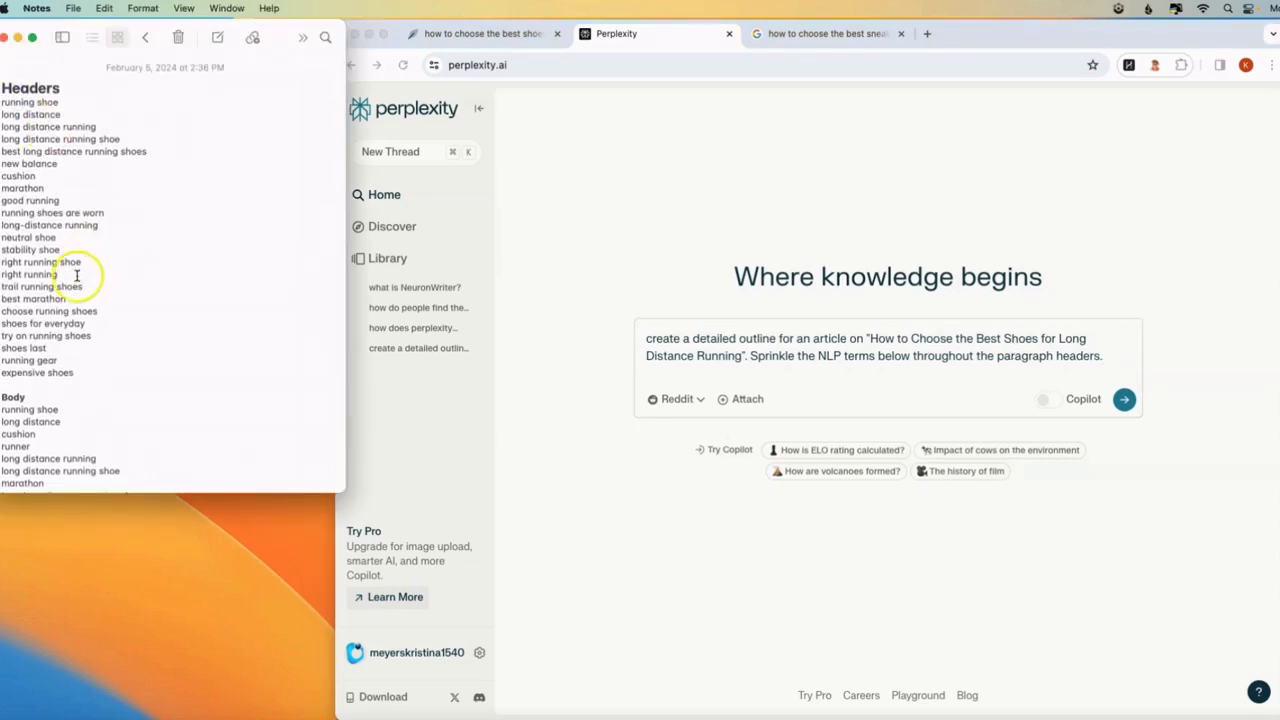
click(74, 373)
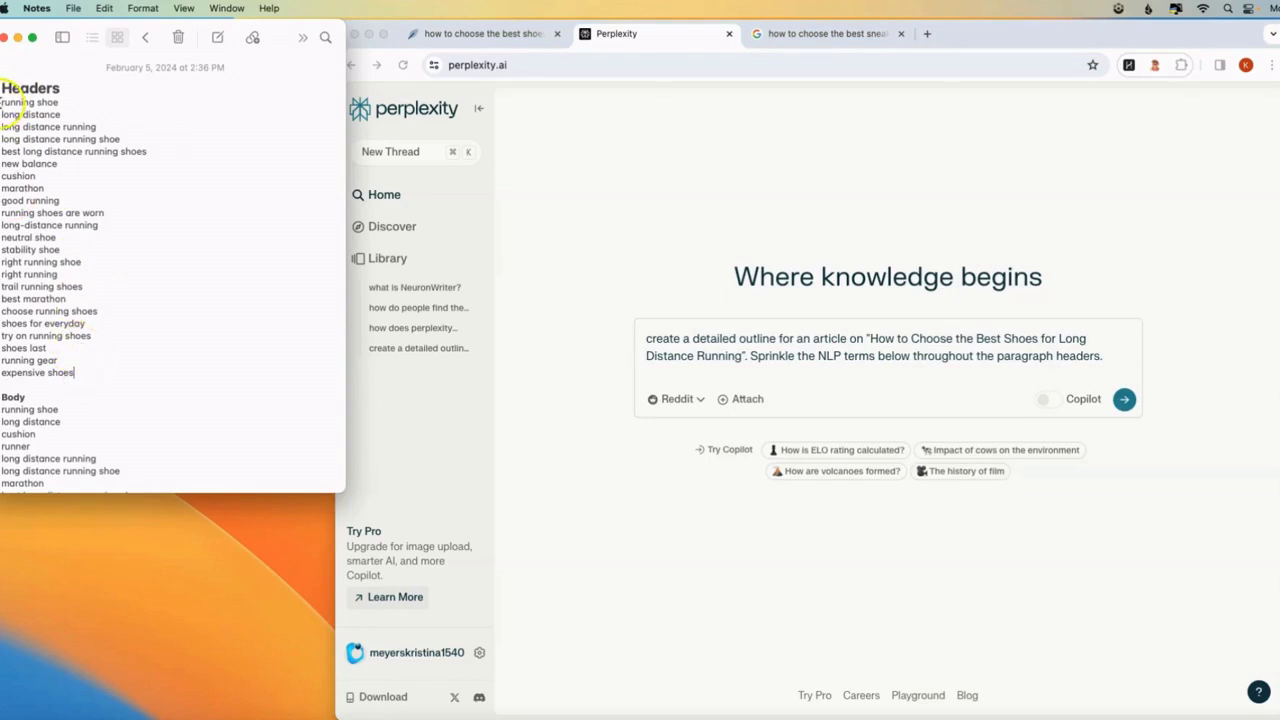
shift+click(3, 102)
key(super+c)
key(super+Tab)
key(super+v)
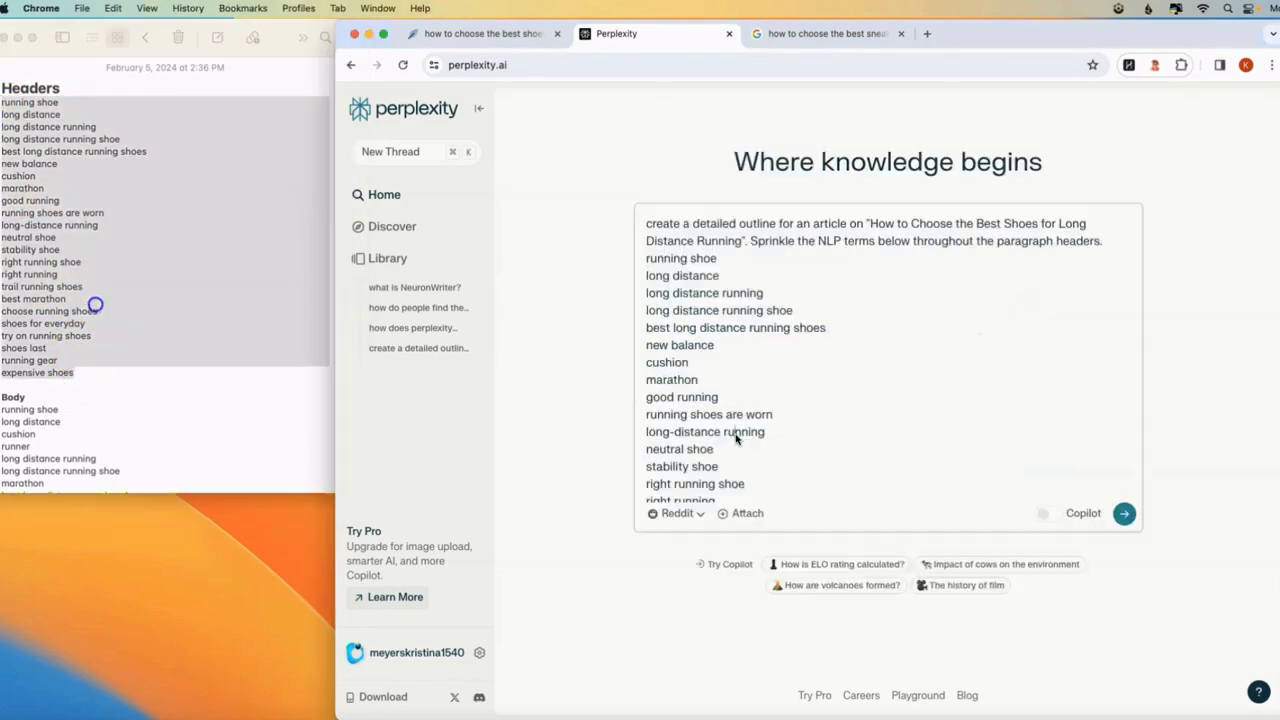
Submit the outline request and review the generated Introduction-to-Conclusion outline and its Reddit sources.
click(1124, 514)
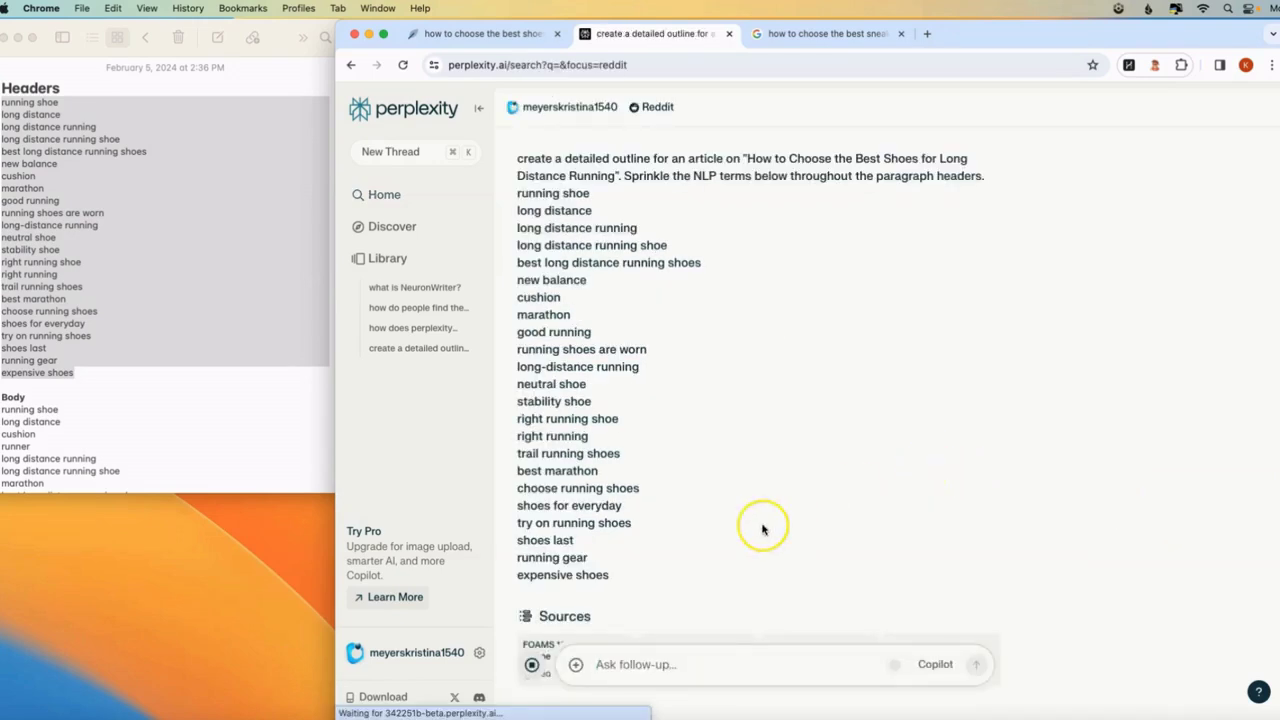
scroll(762, 529, down, 7)
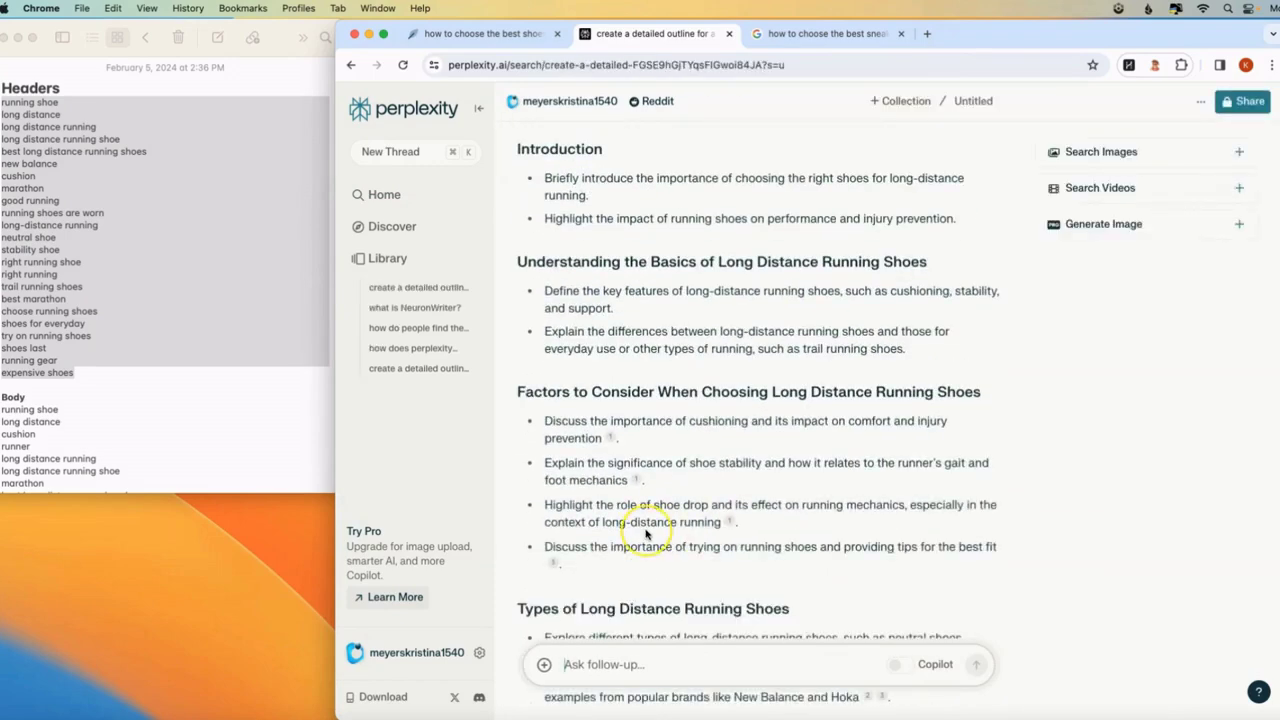
scroll(646, 535, down, 1)
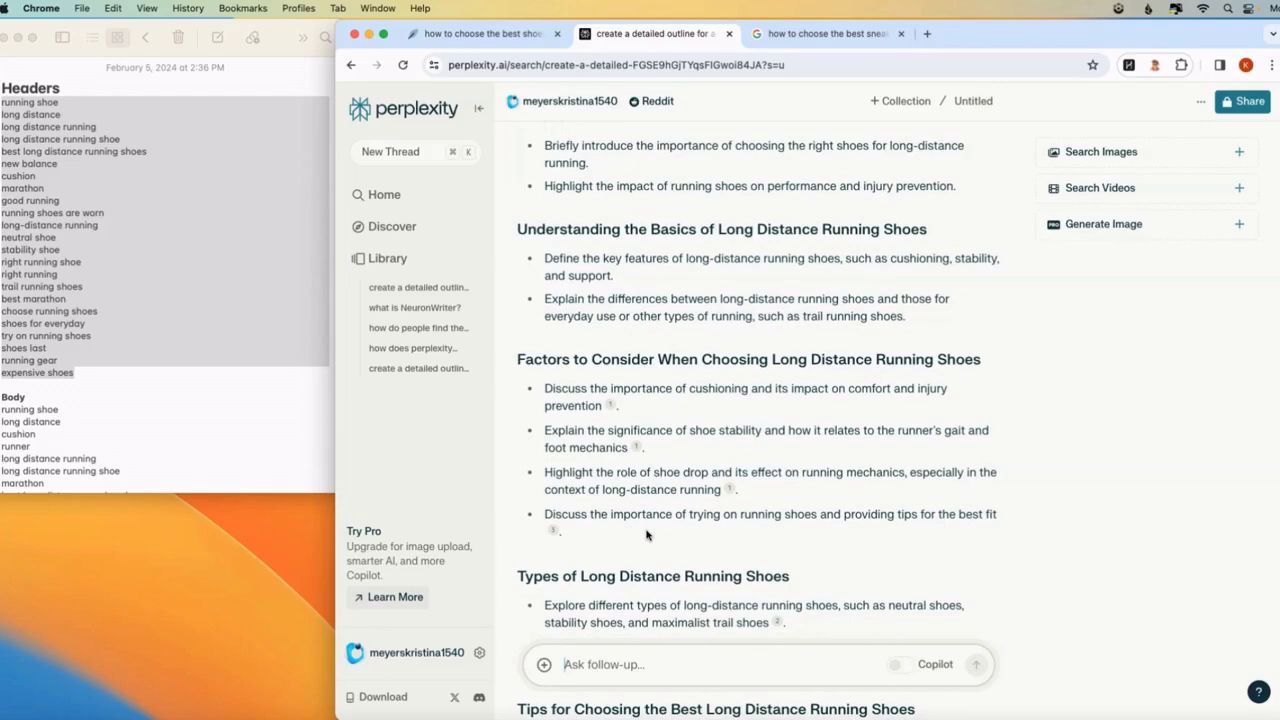
scroll(646, 535, up, 5)
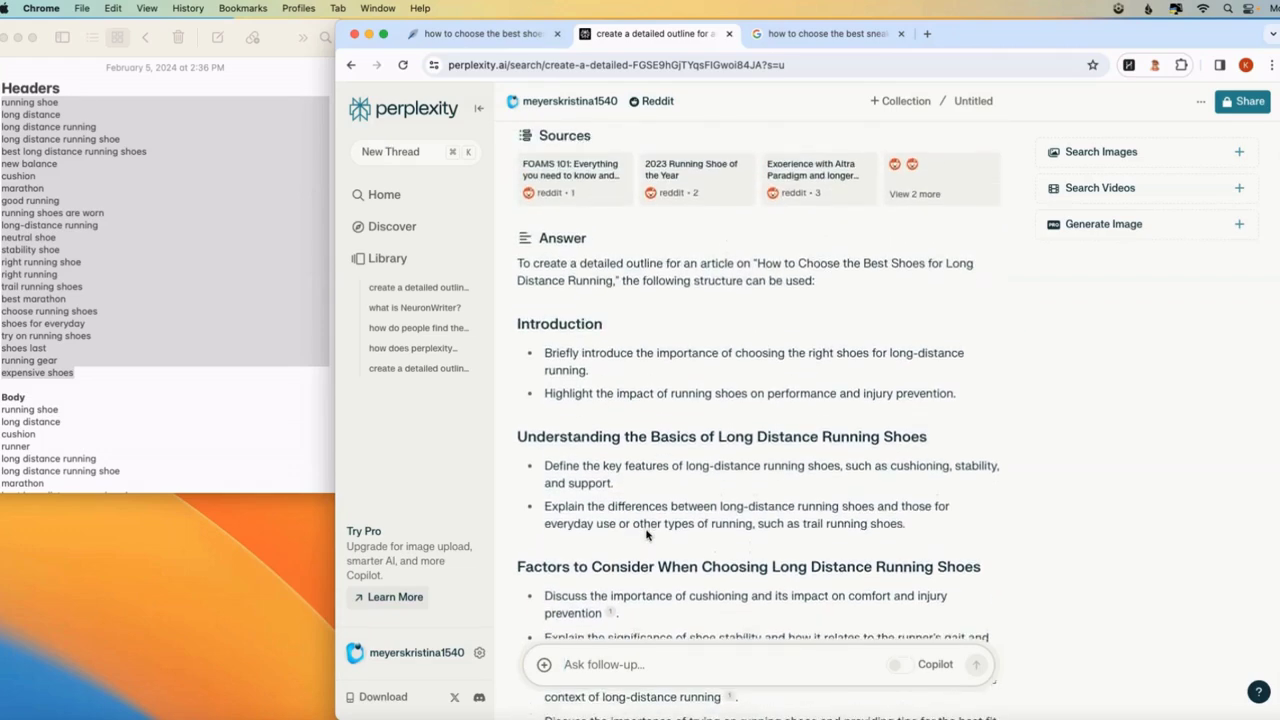
scroll(588, 458, down, 4)
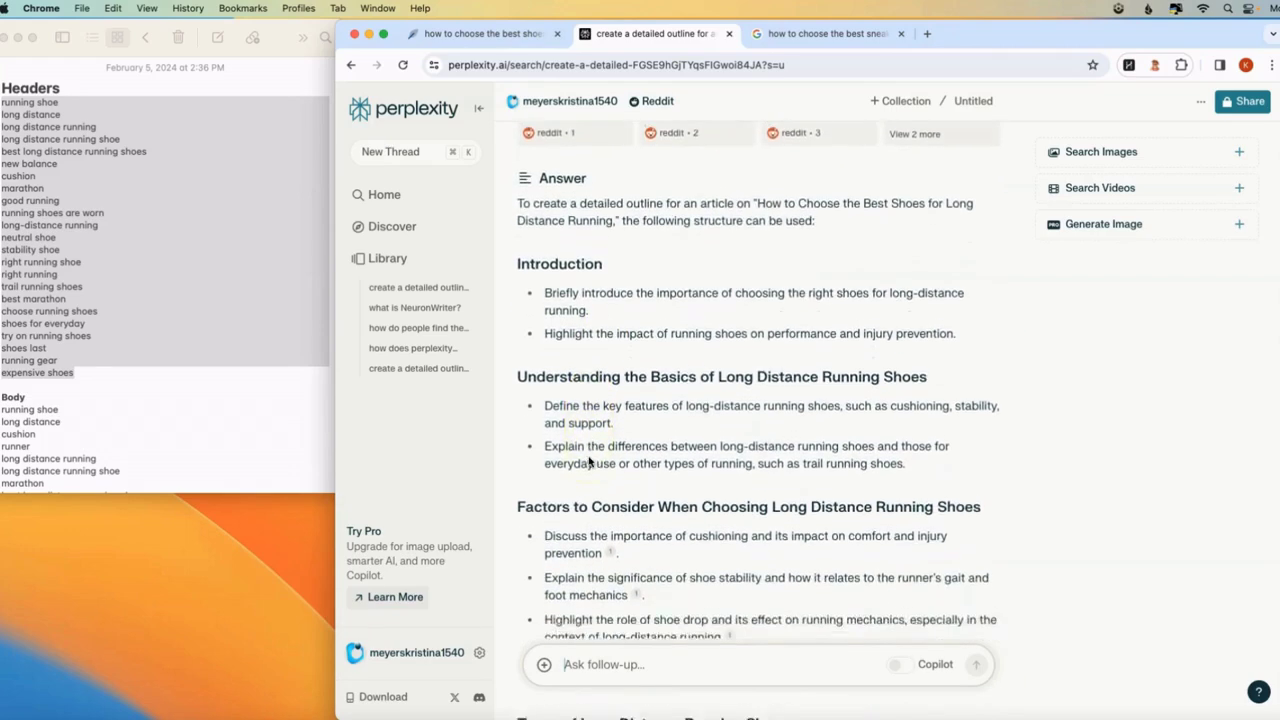
scroll(588, 460, down, 10)
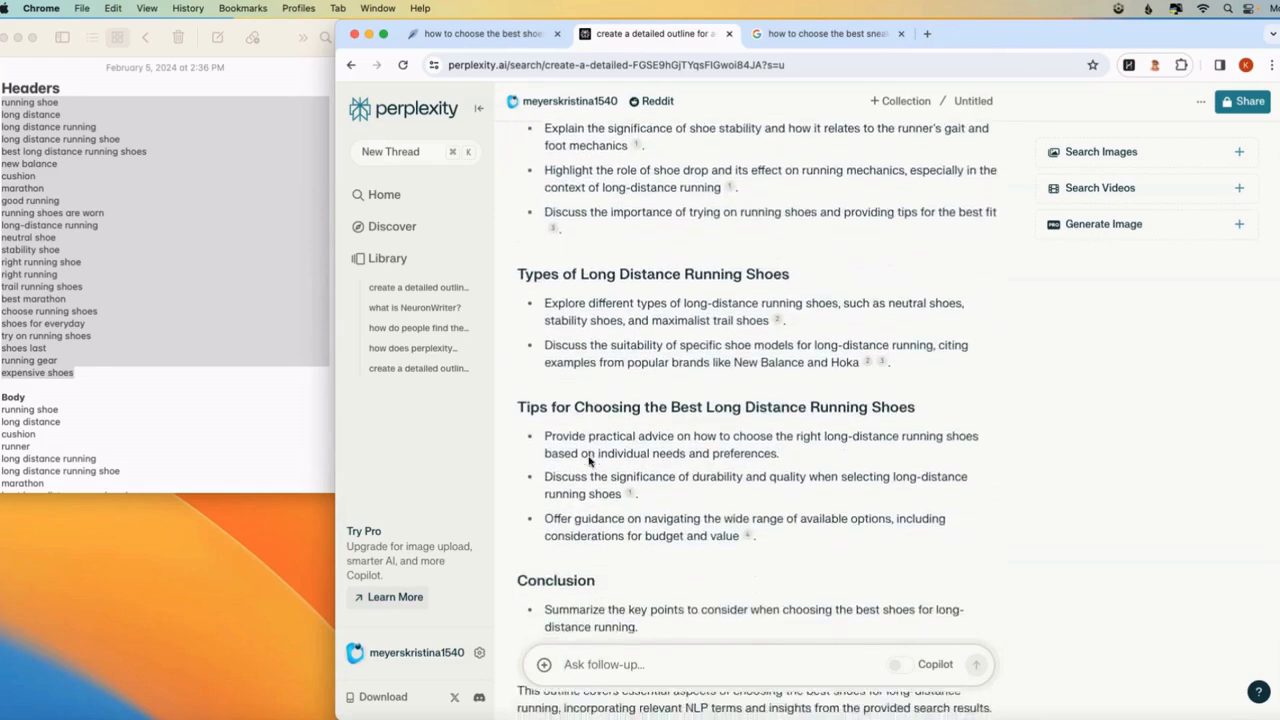
scroll(590, 460, down, 2)
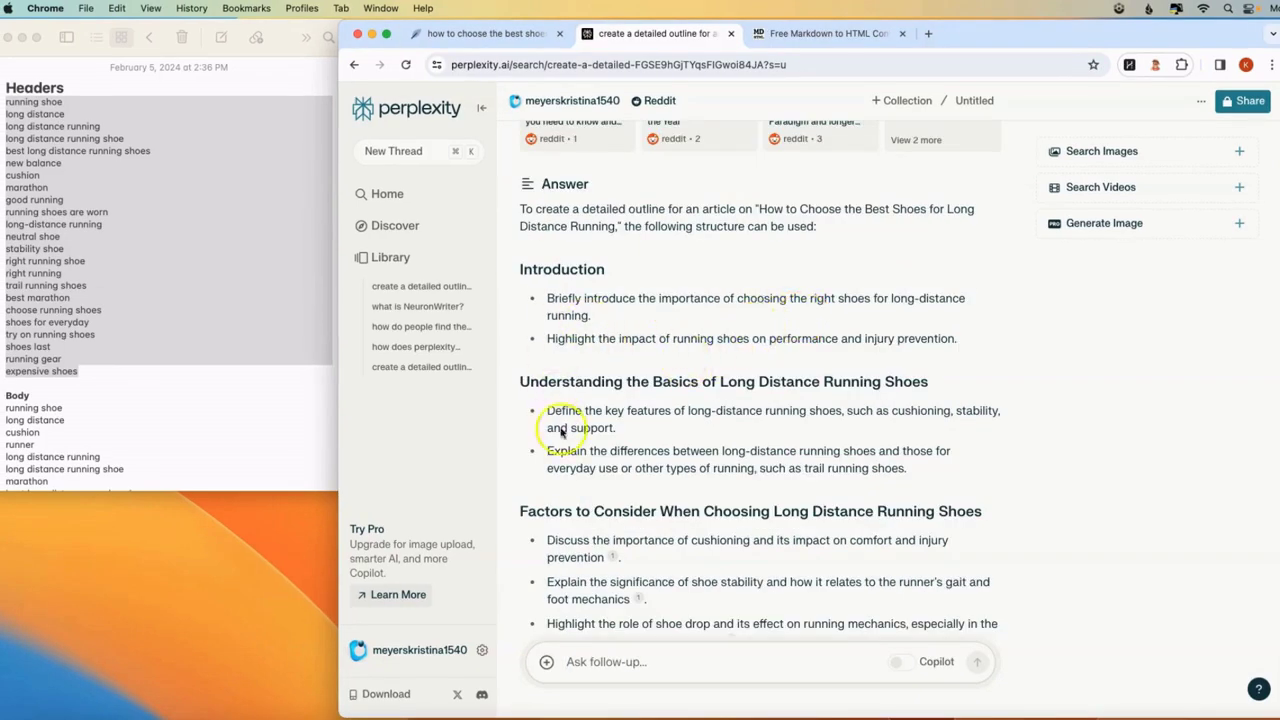
Send a follow-up 'Write the introduction.' with the pasted NLP-term prompt.
click(197, 362)
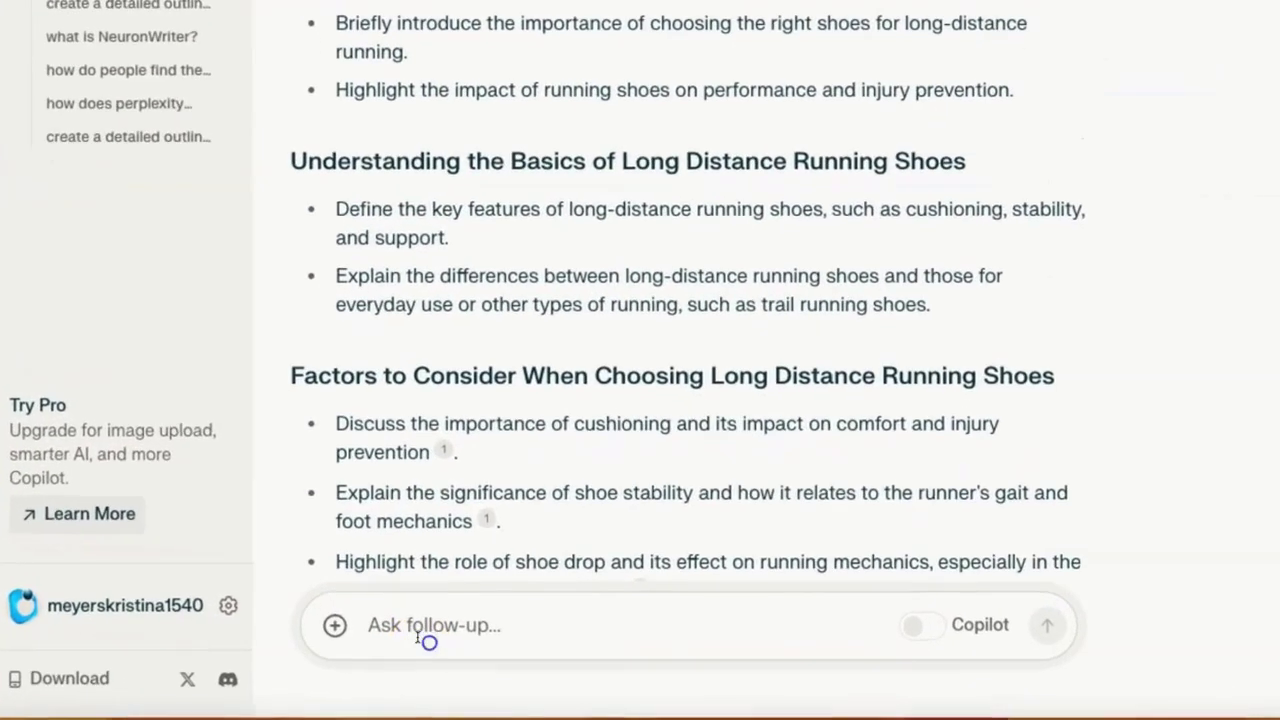
click(417, 636)
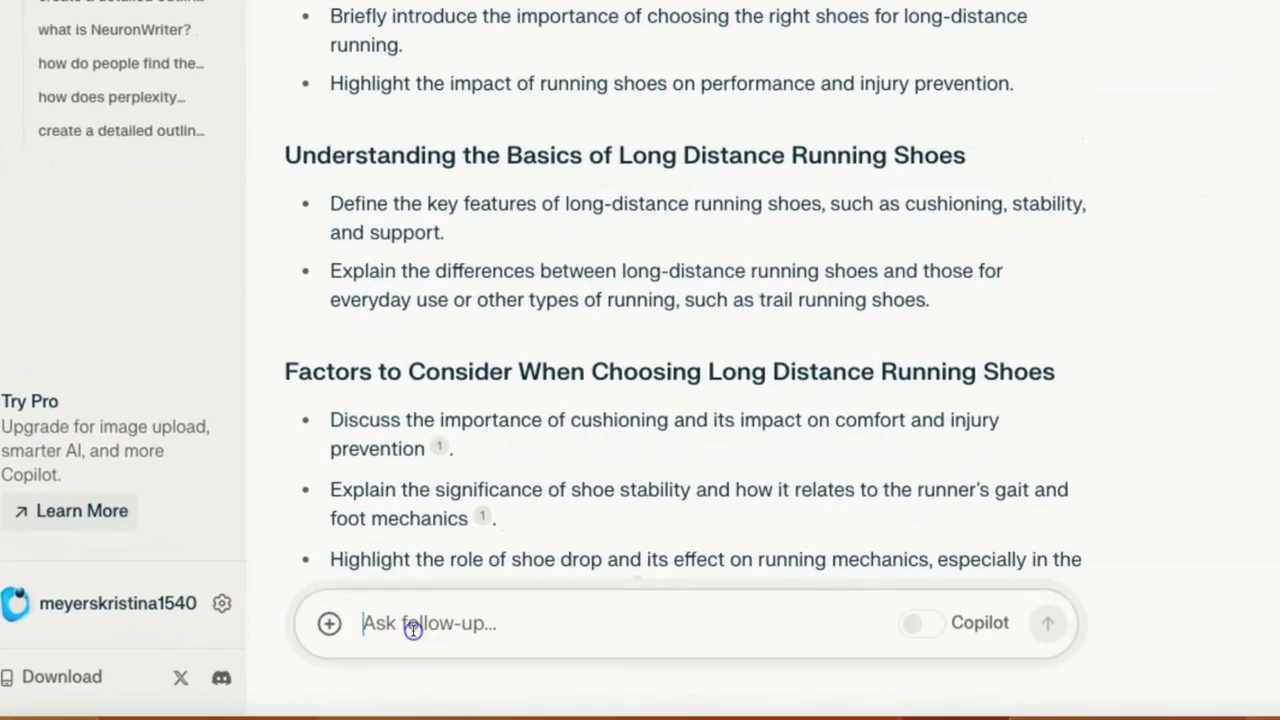
text(Write the introduction.)
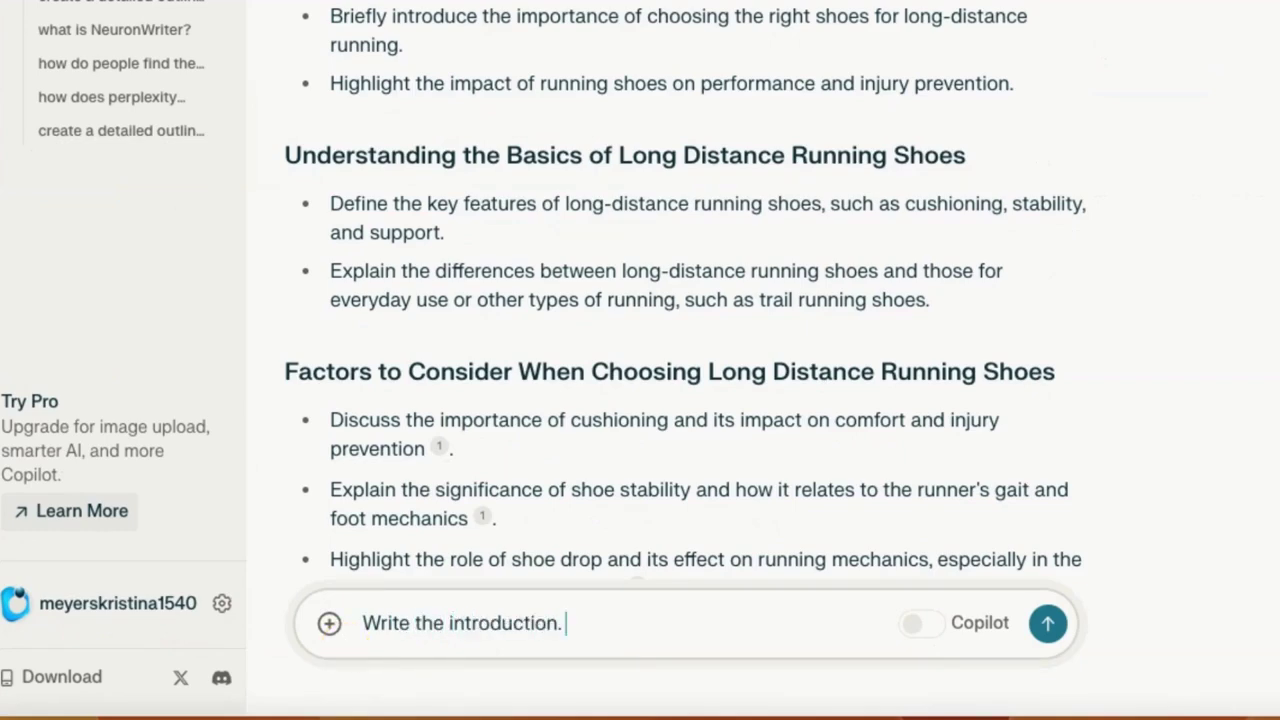
key(ctrl+v)
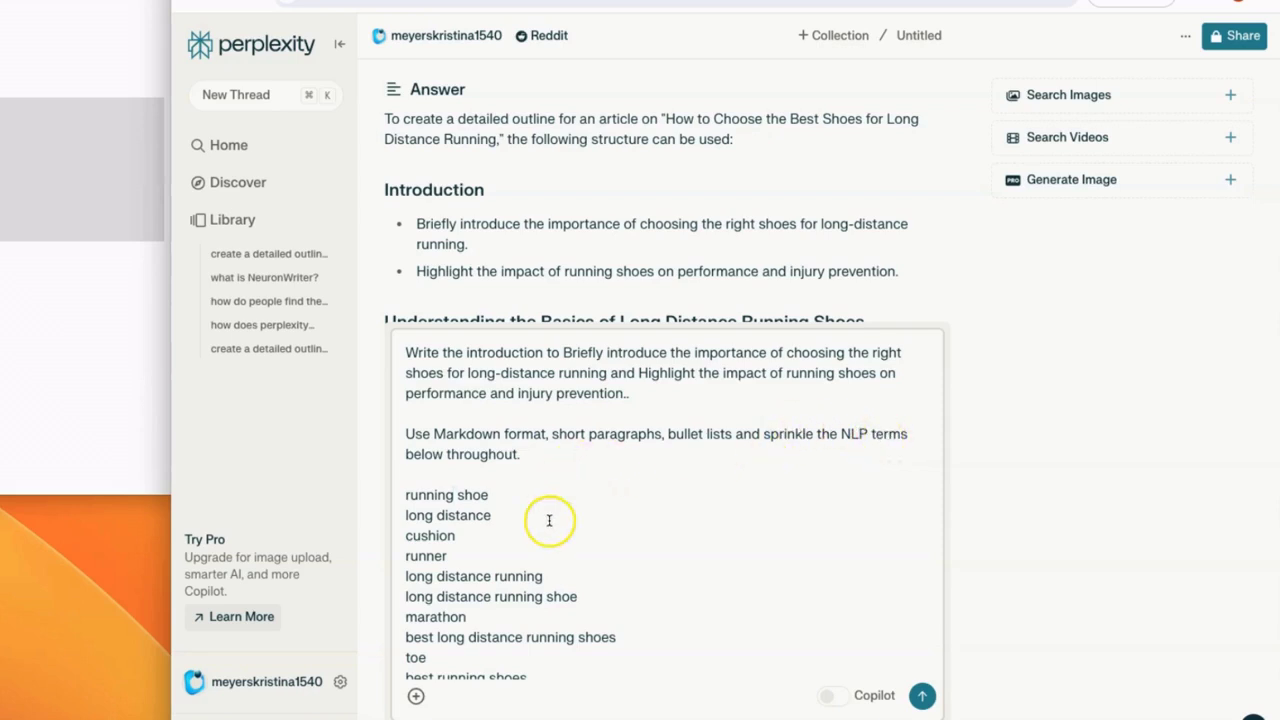
scroll(549, 517, down, 1)
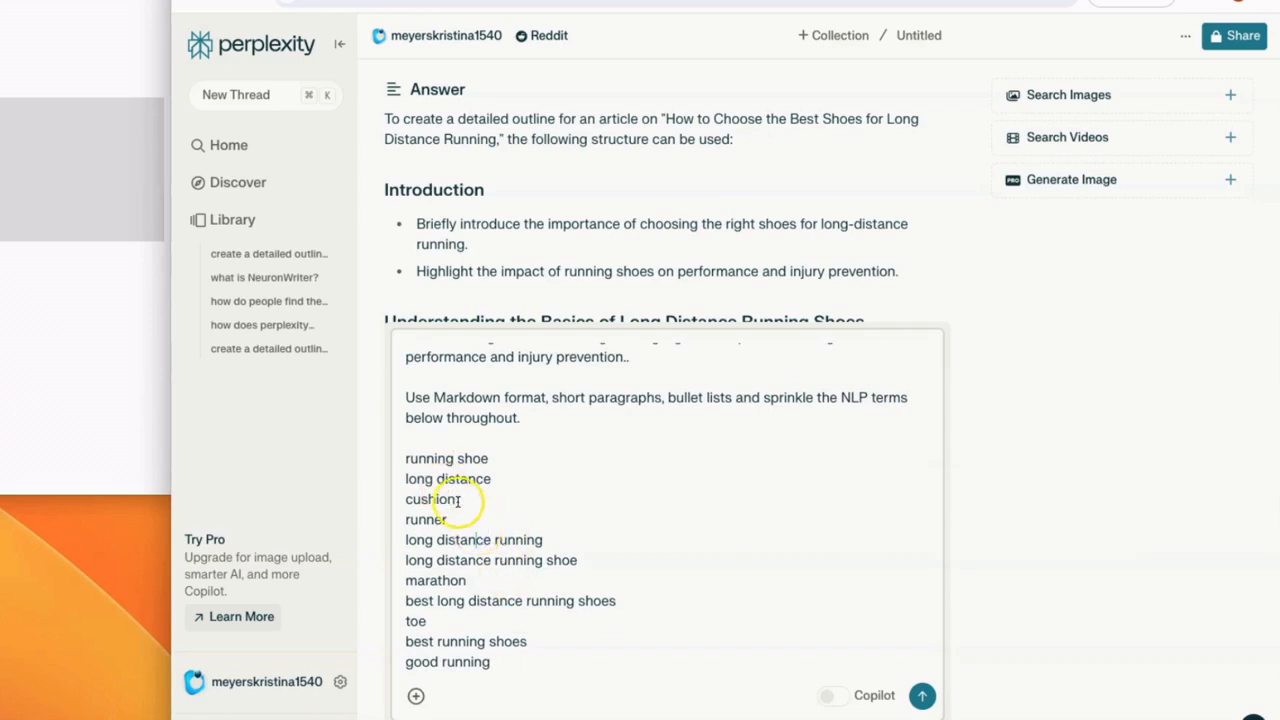
click(921, 694)
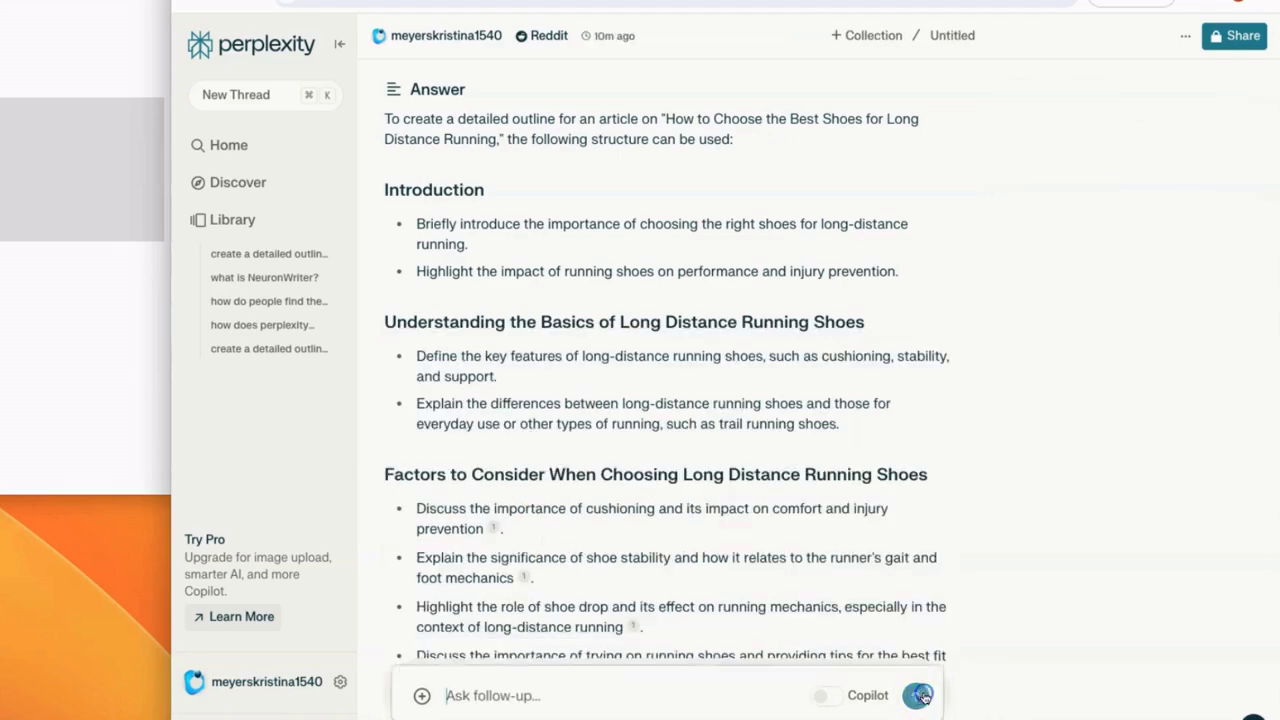
scroll(677, 286, up, 3)
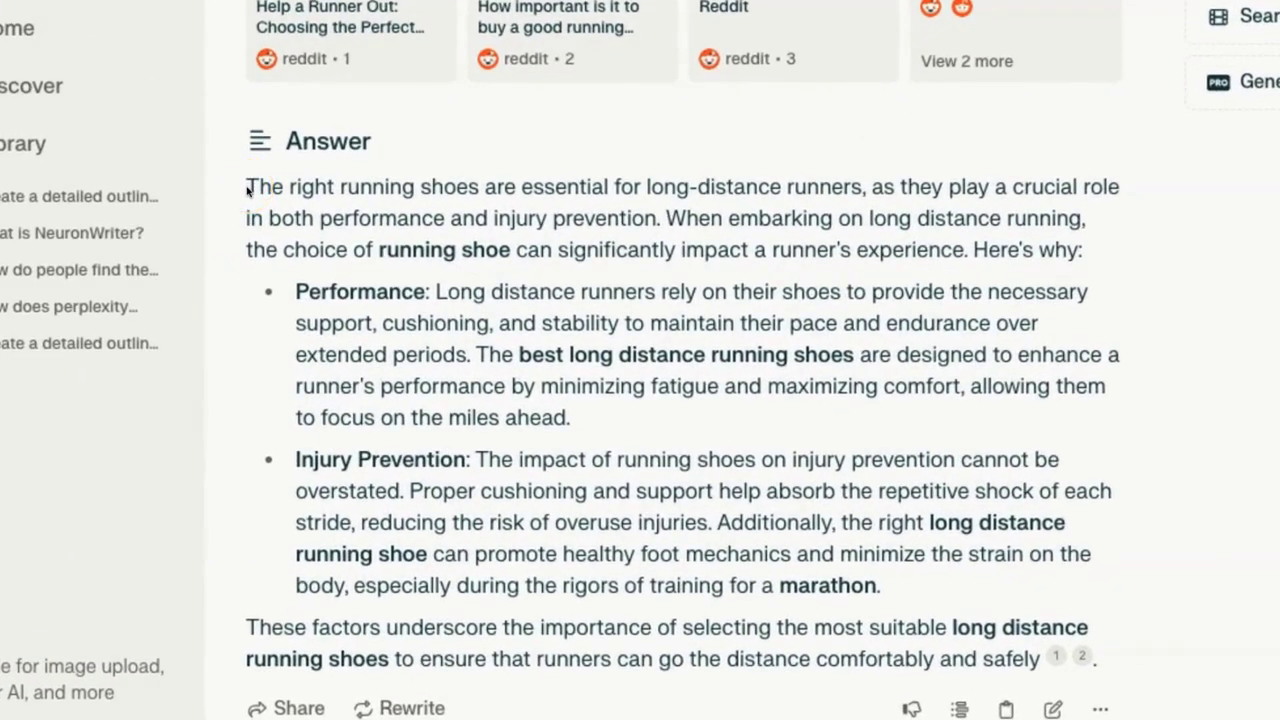
Paste the three Related questions into the notes and return to the NeuronWriter article.
click(242, 189)
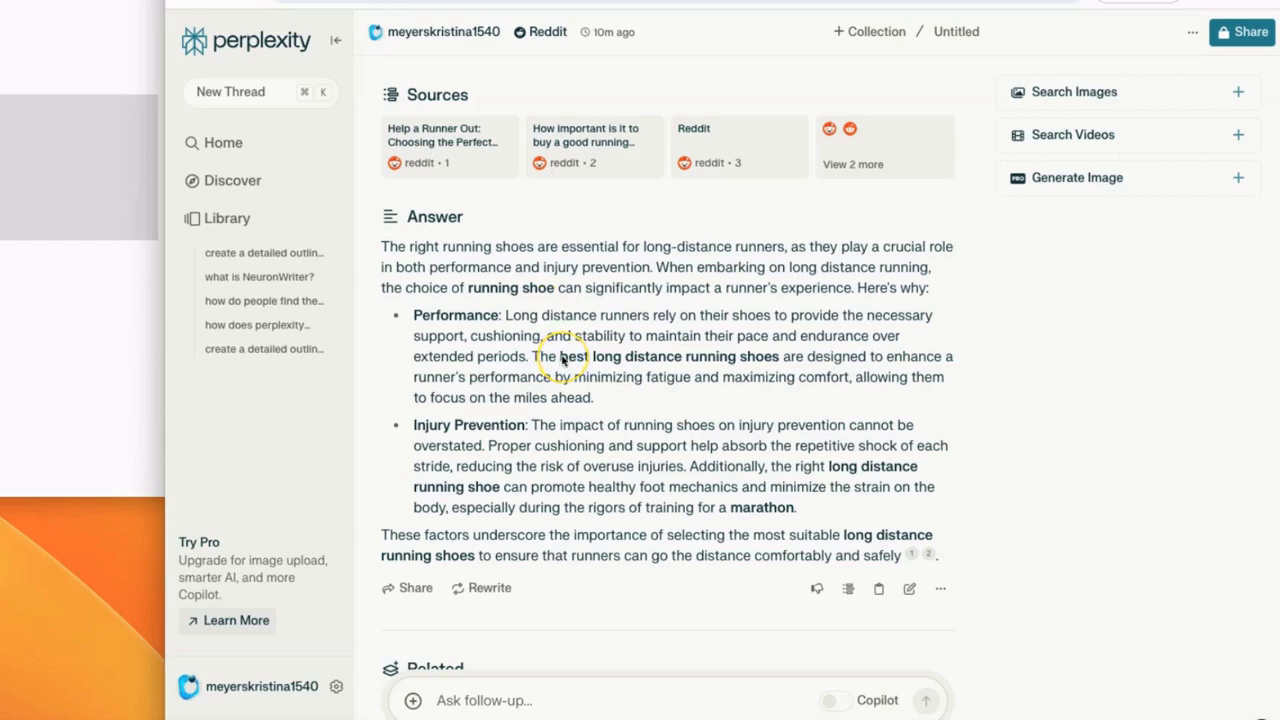
scroll(563, 360, down, 4)
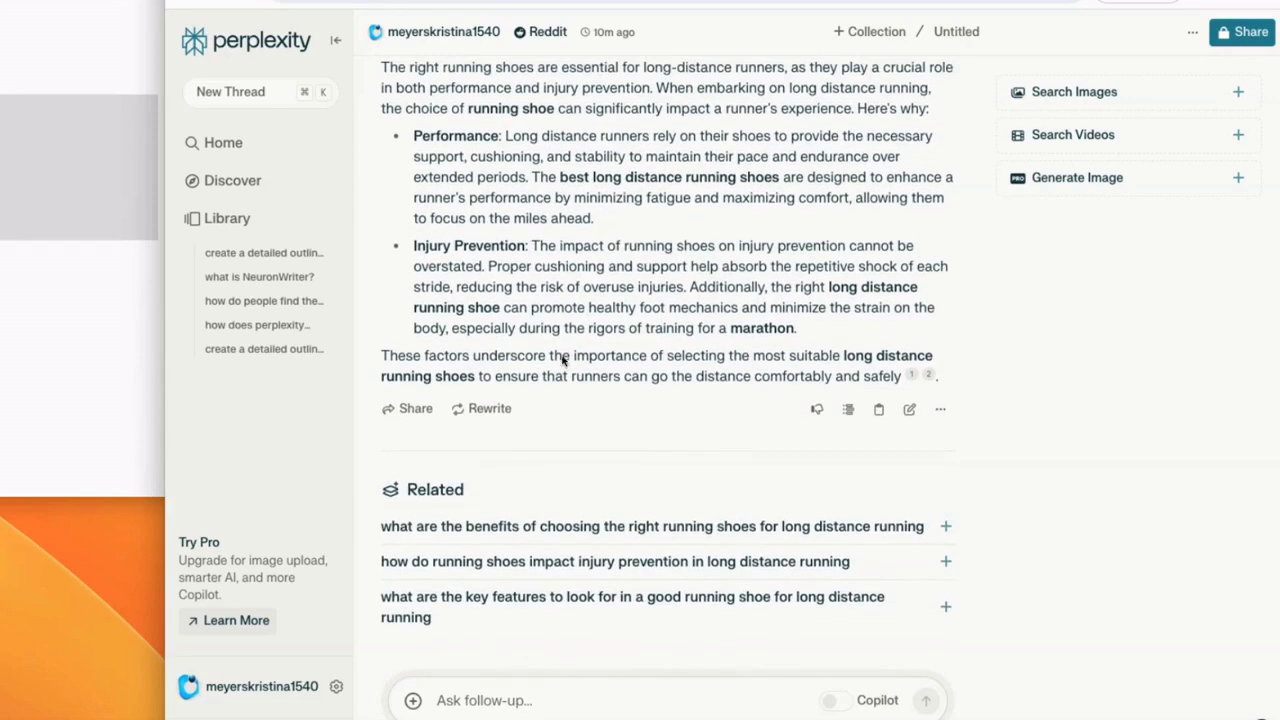
scroll(557, 286, down, 1)
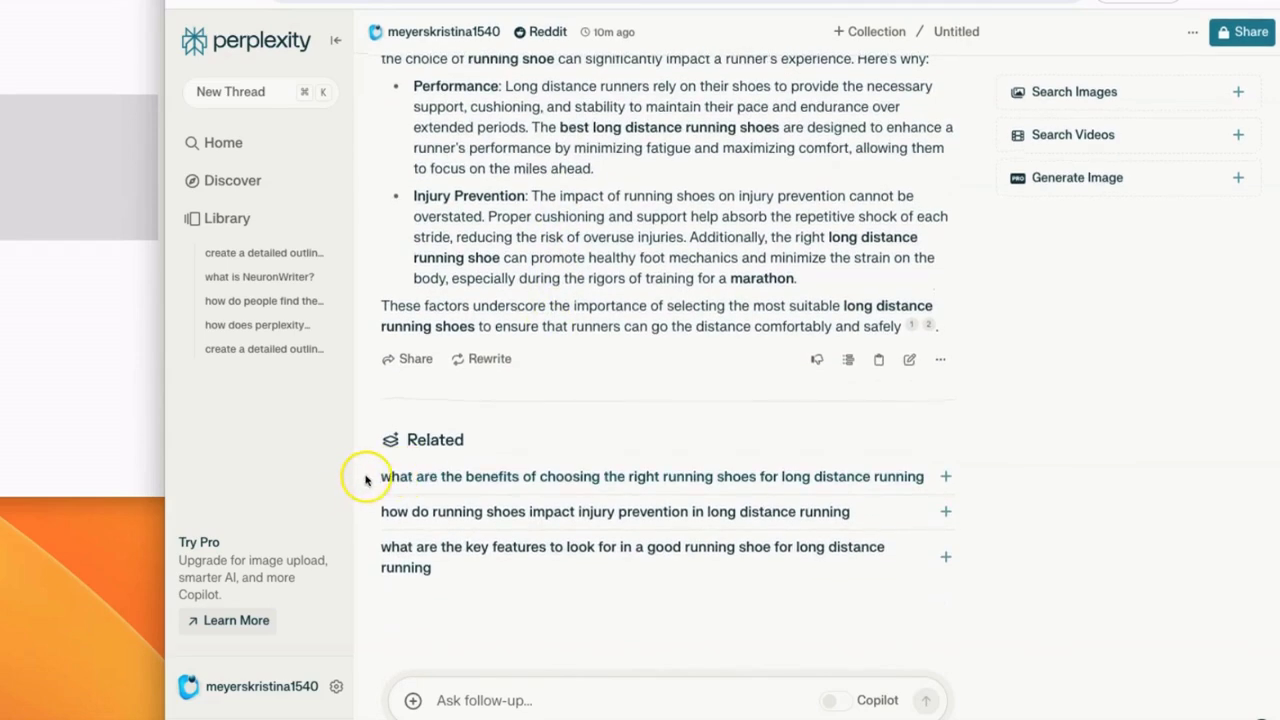
drag(366, 478, 890, 573)
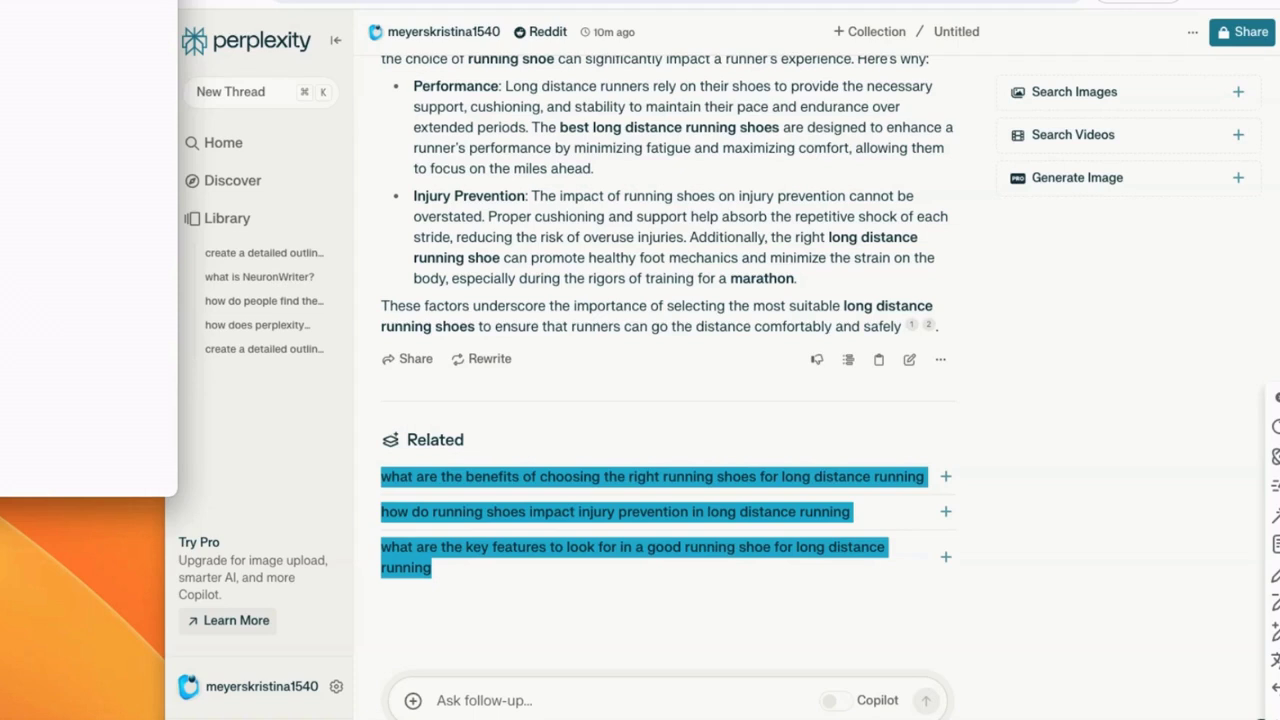
key(super+v)
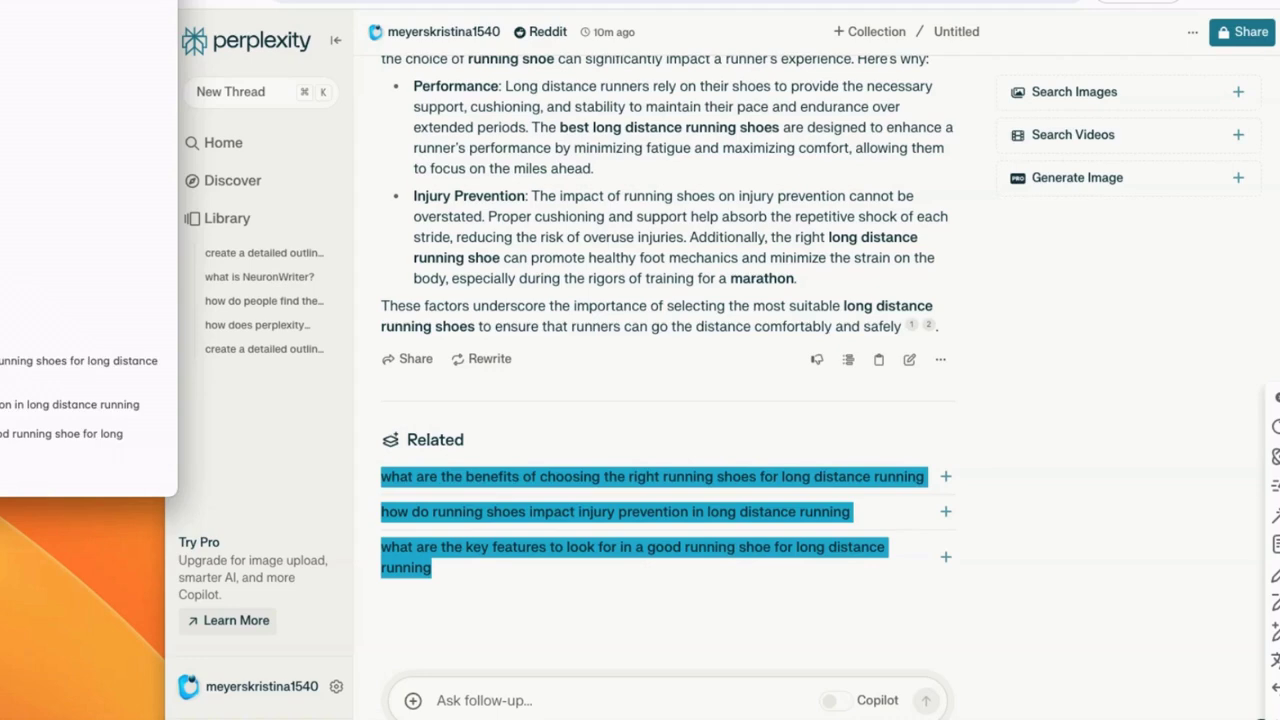
key(super+Tab)
click(314, 483)
scroll(320, 478, up, 5)
Expand the Understanding the Basics bullets via Perplexity and paste the answer into the editor.
click(333, 447)
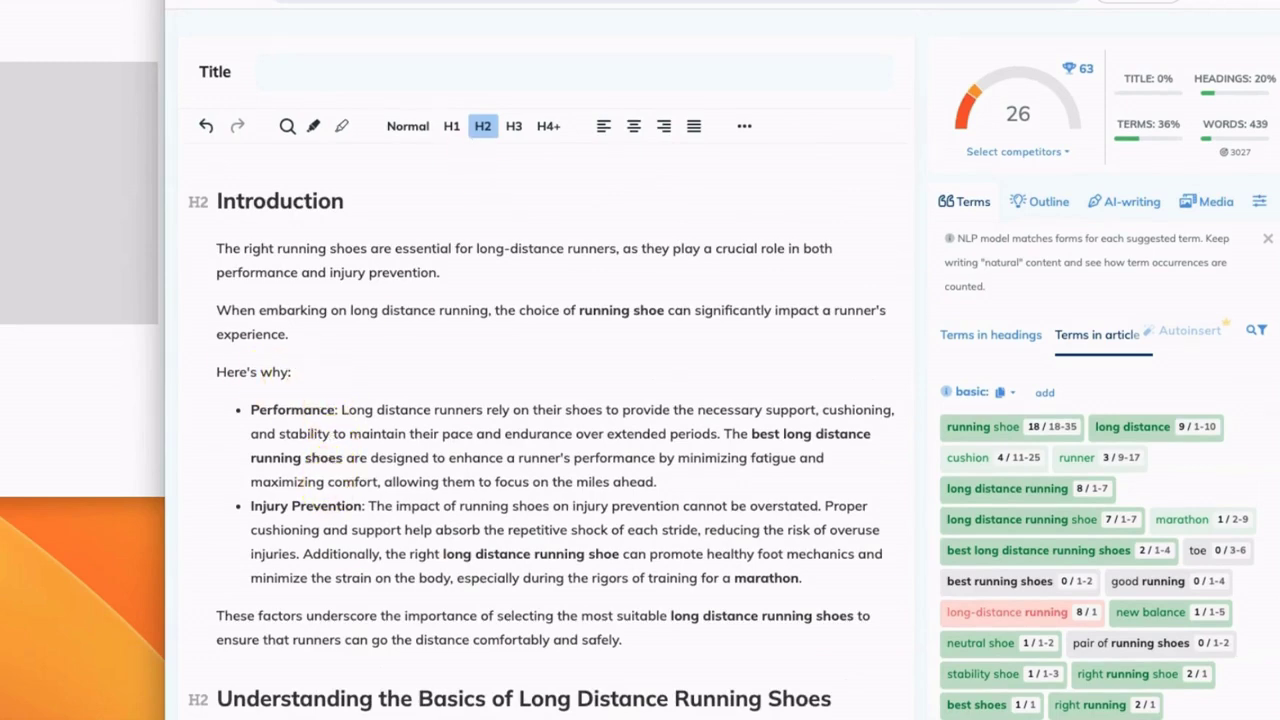
scroll(357, 400, down, 5)
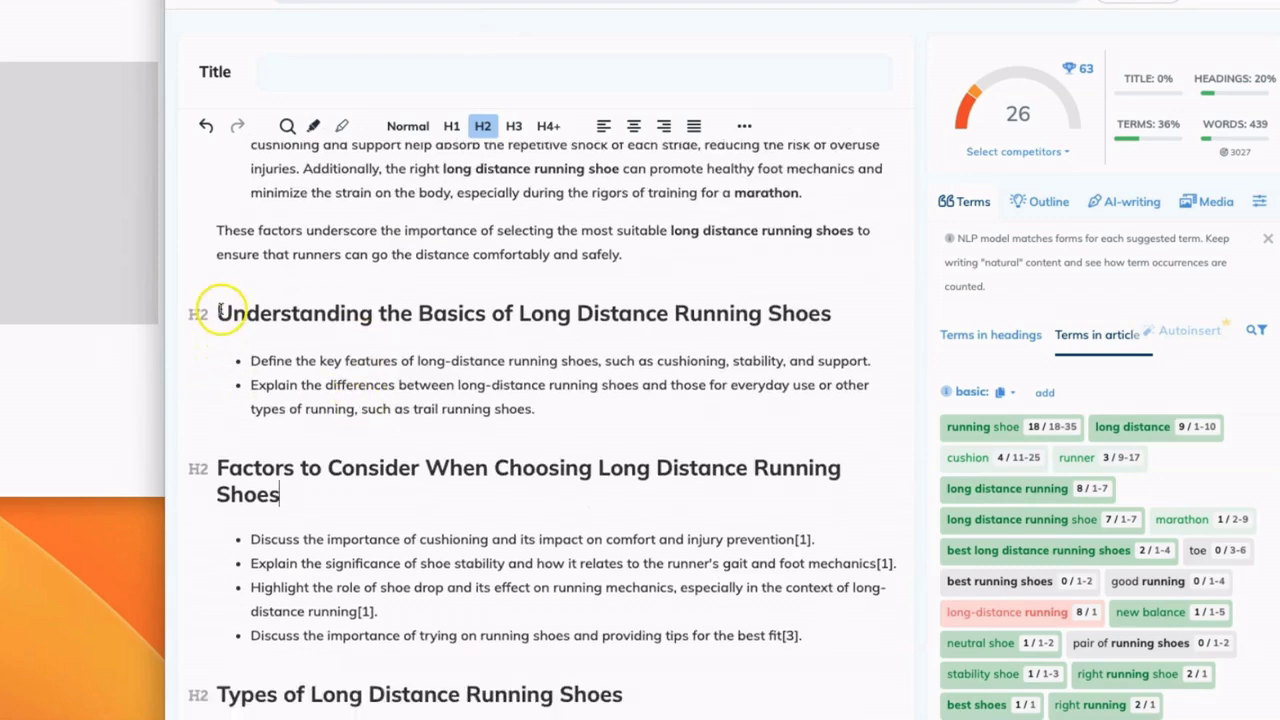
click(249, 360)
drag(249, 360, 560, 418)
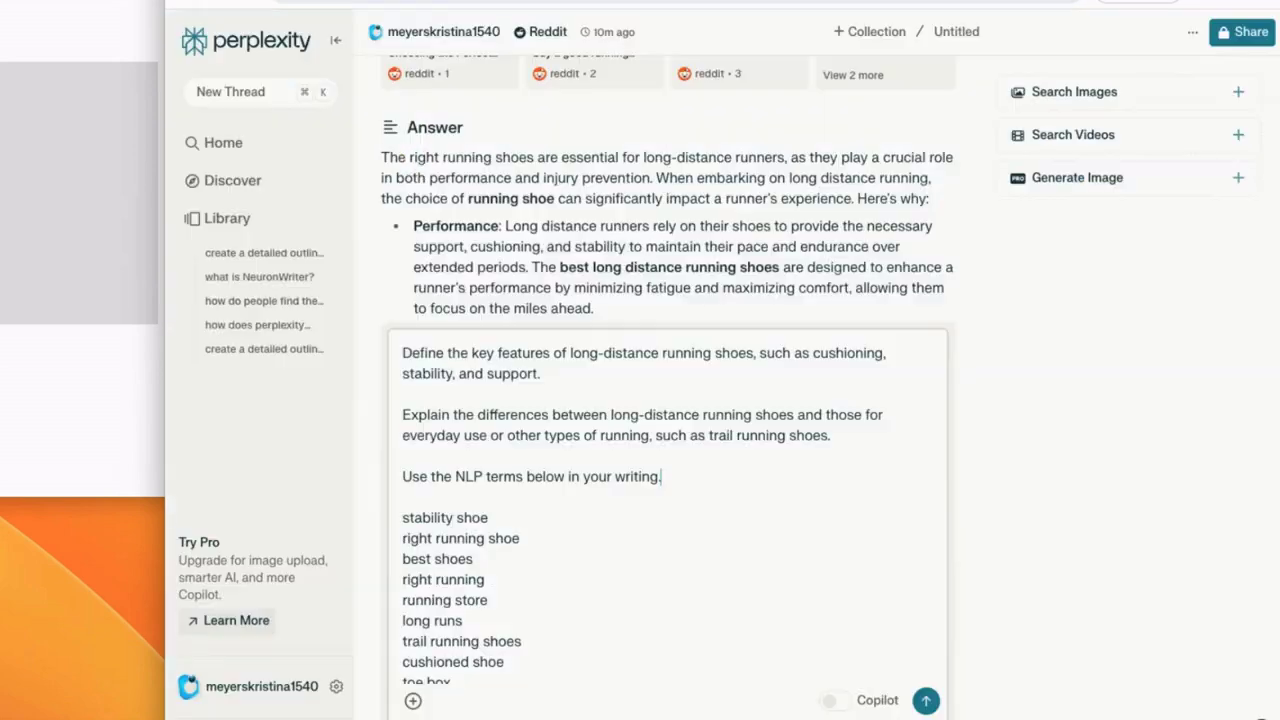
click(452, 388)
scroll(458, 500, down, 3)
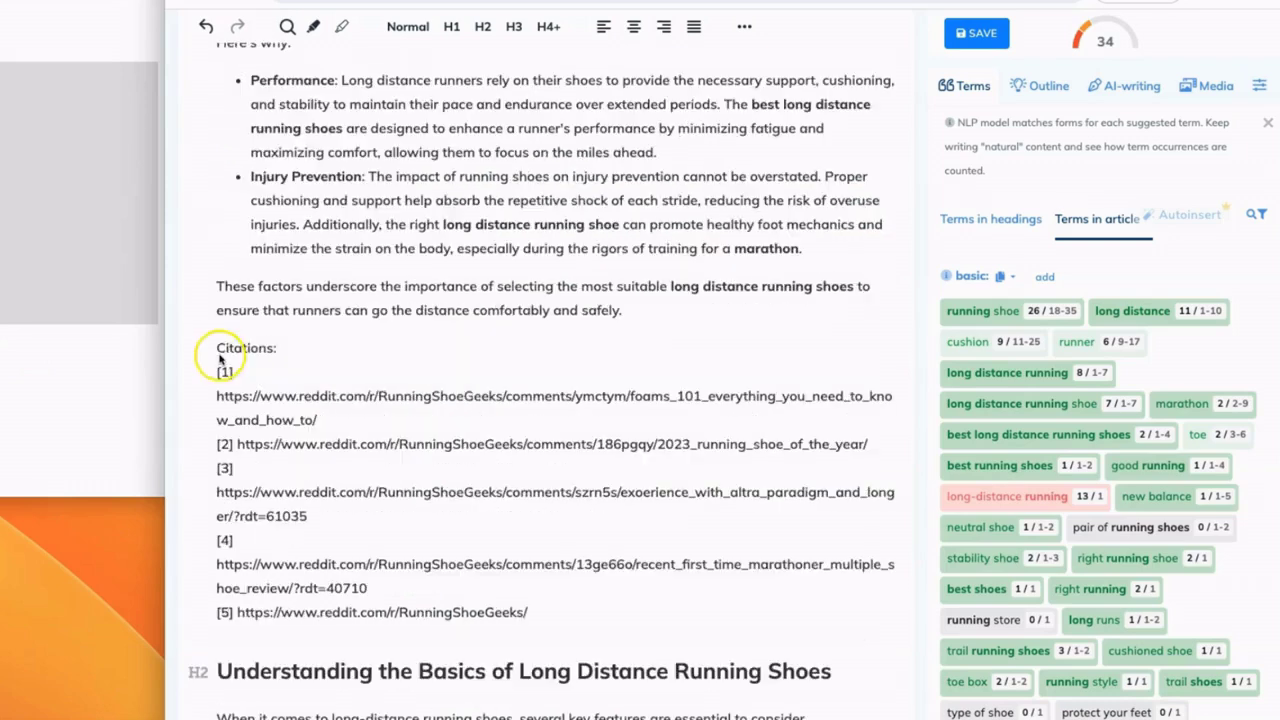
click(216, 350)
scroll(540, 612, down, 8)
scroll(540, 612, down, 3)
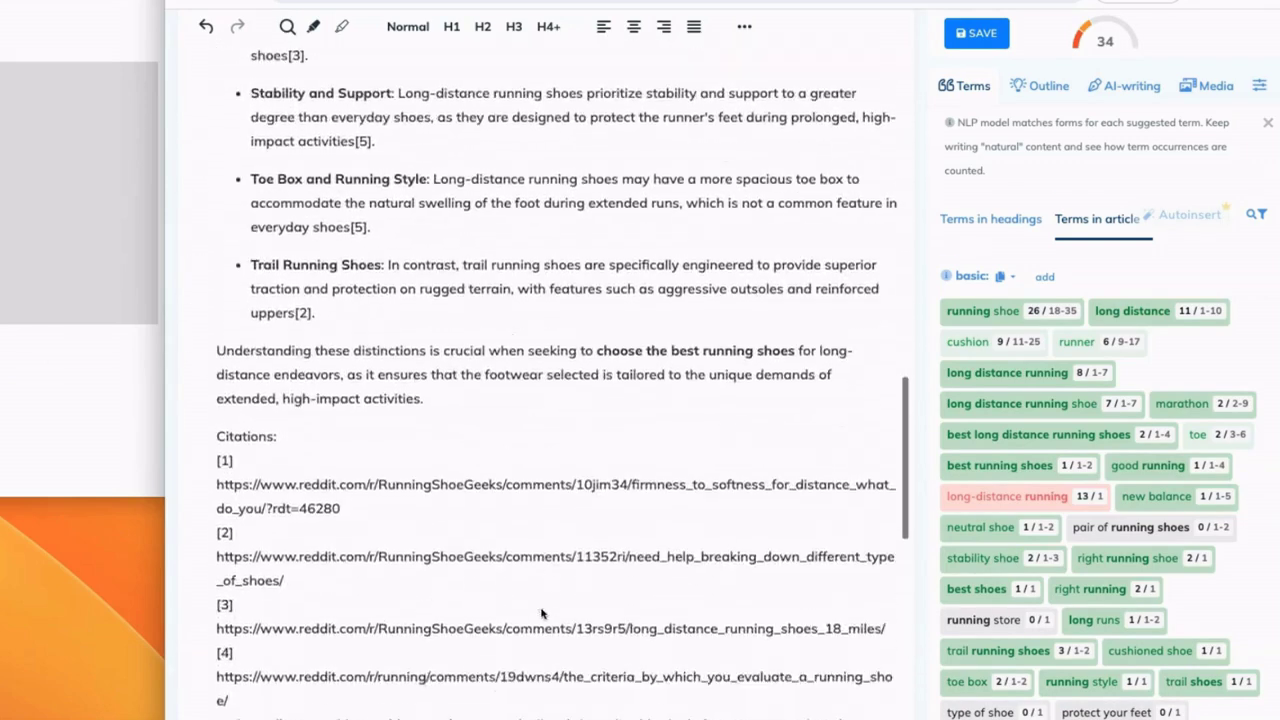
scroll(302, 500, down, 2)
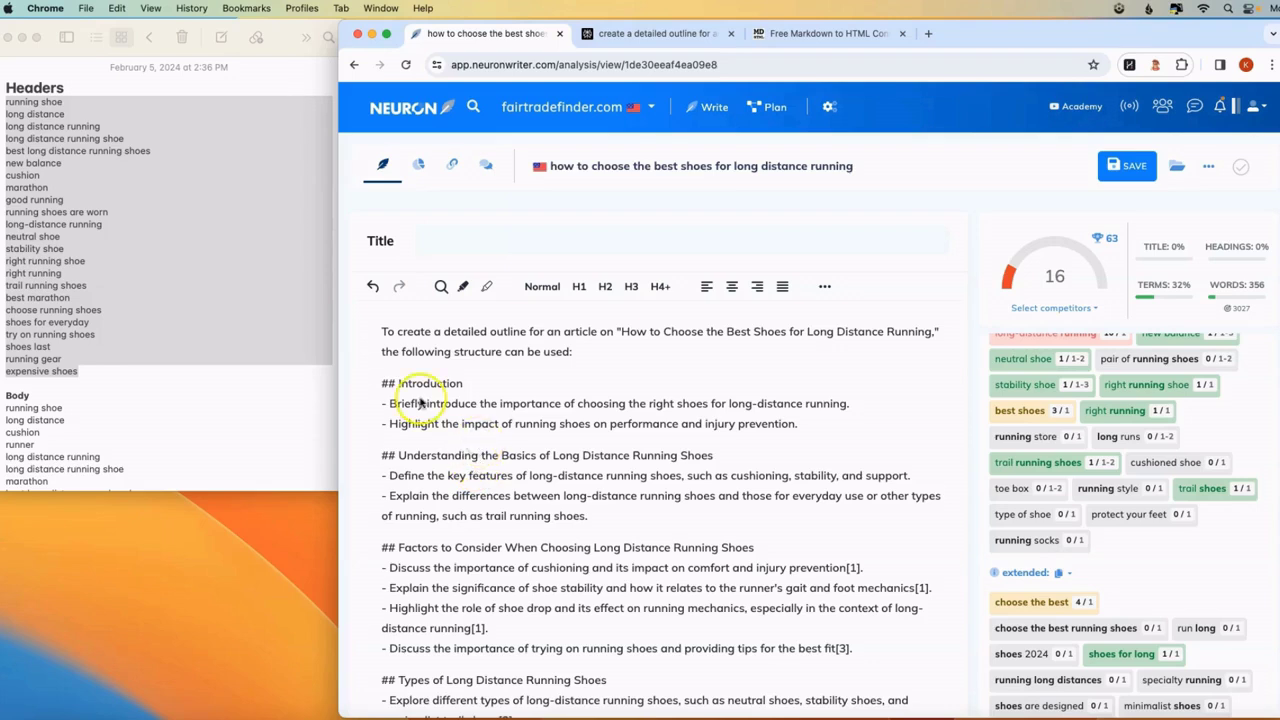
Delete the outline's opening sentence so the article begins at the Introduction heading.
click(381, 384)
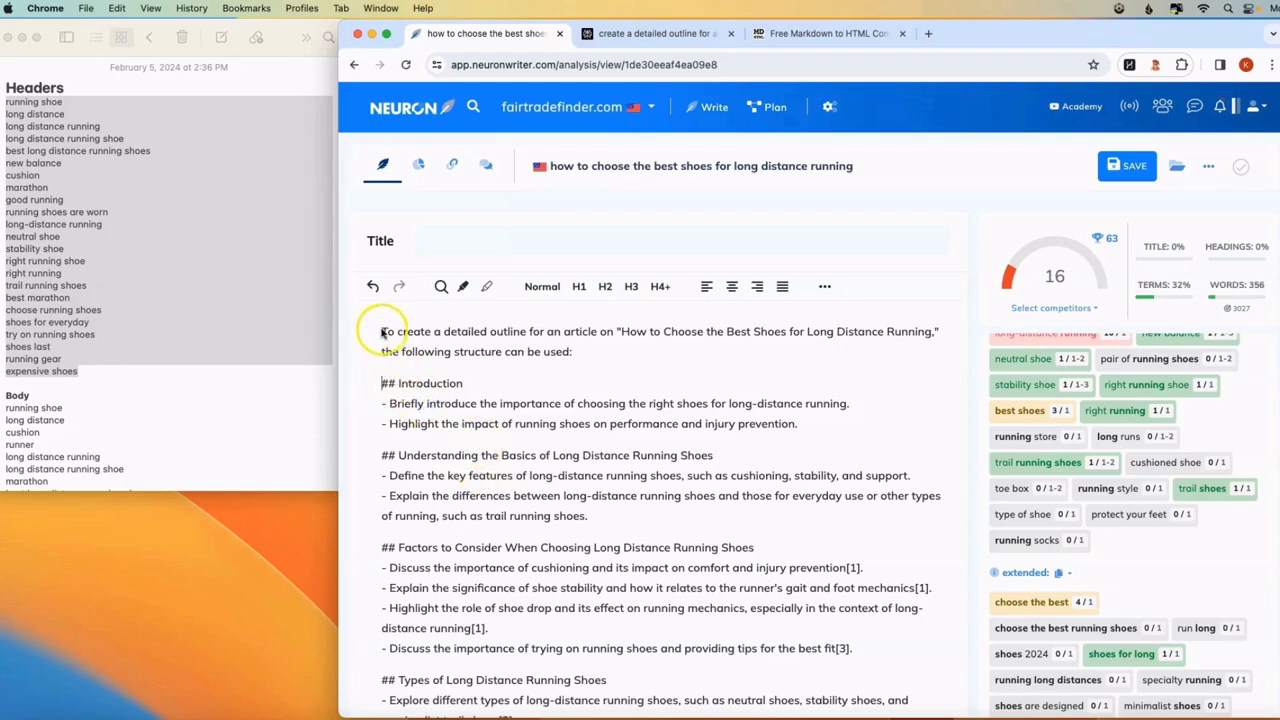
shift+click(383, 331)
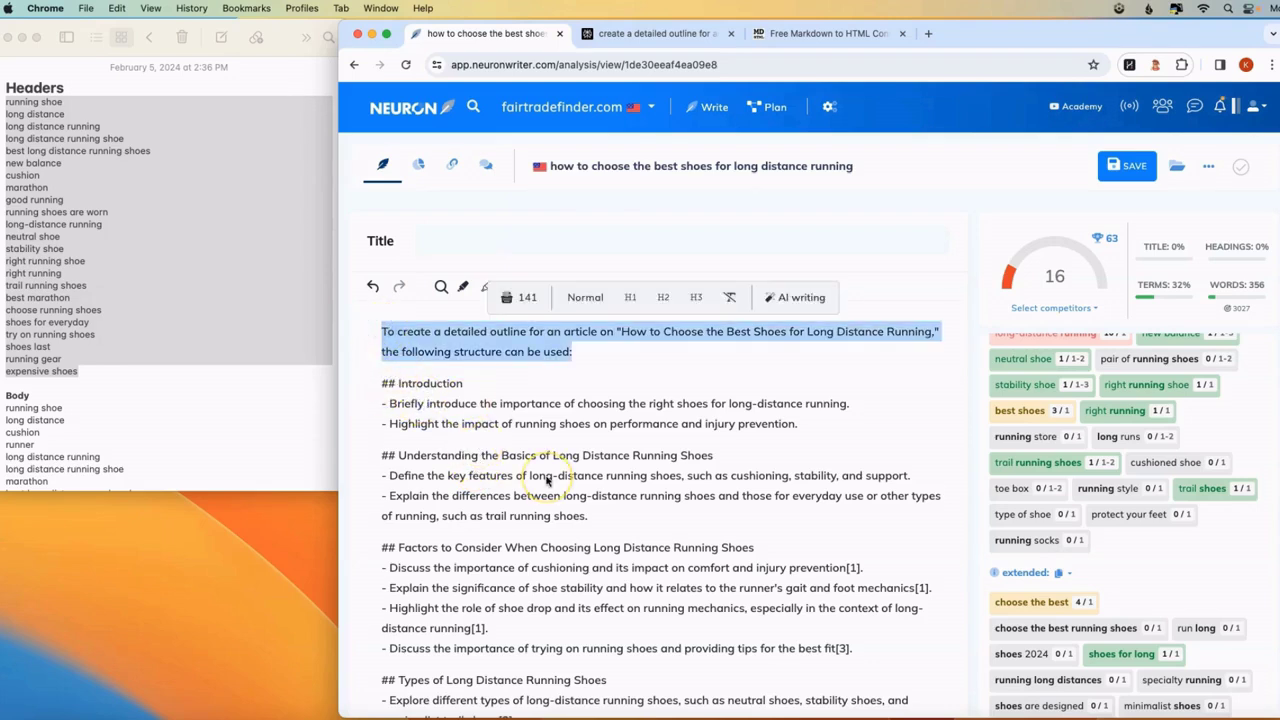
key(BackSpace)
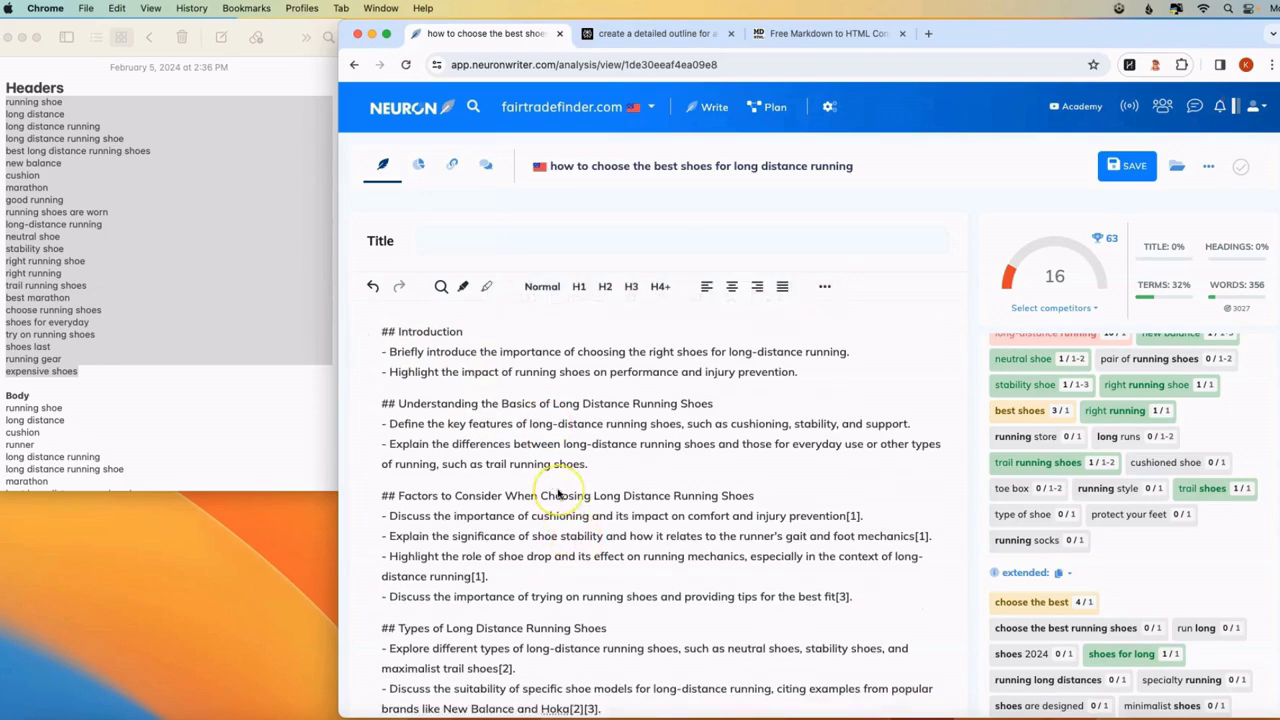
scroll(962, 273, down, 1)
scroll(962, 273, down, 6)
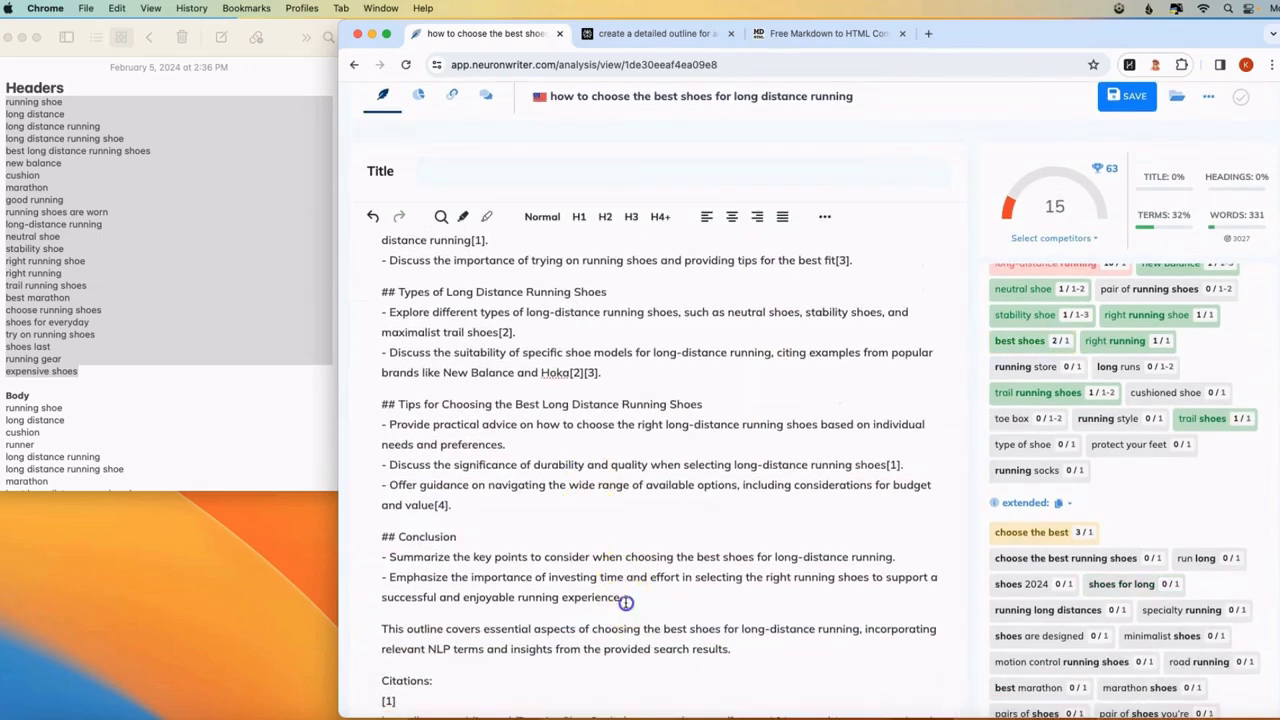
shift+click(630, 596)
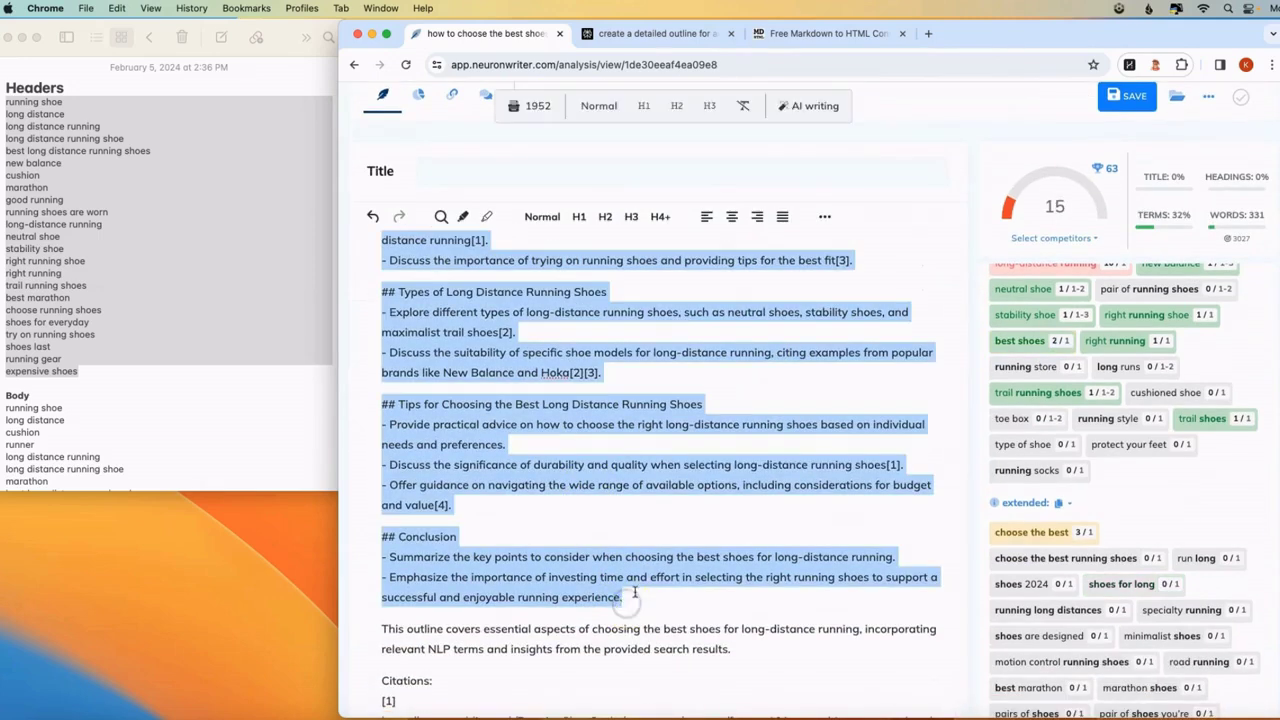
click(585, 490)
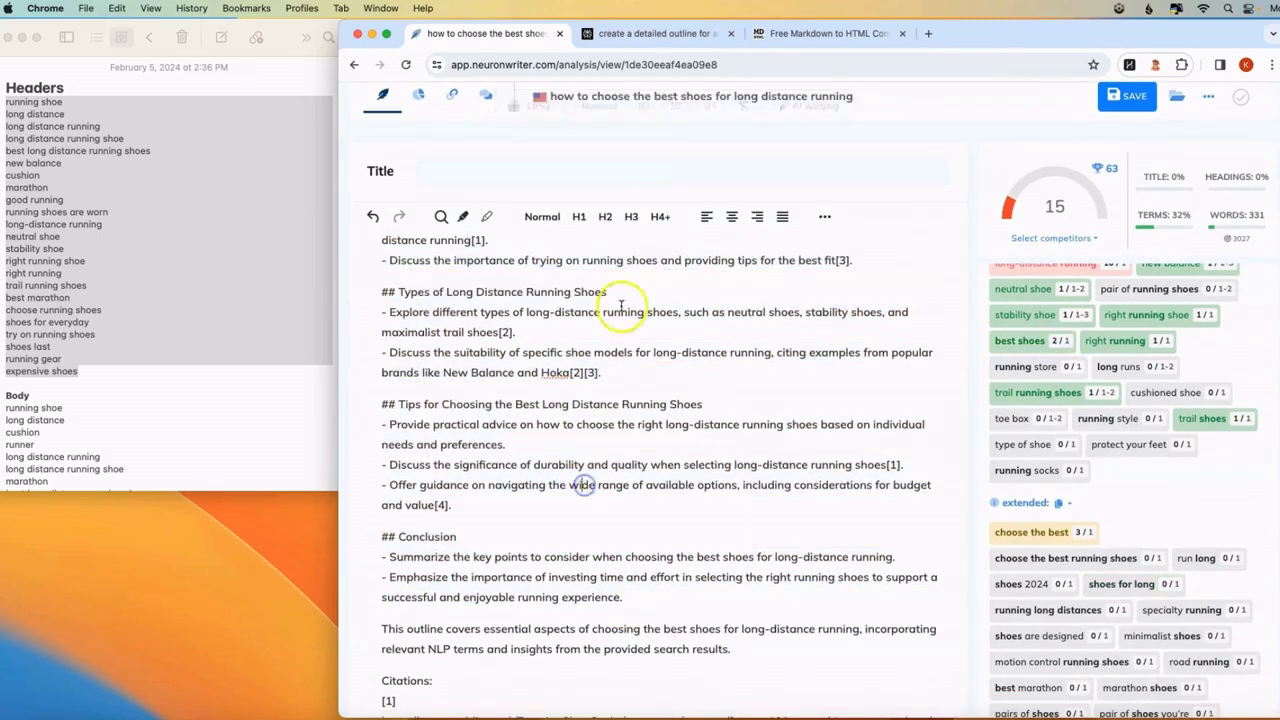
Paste the running-shoe outline into the converter's markdown input and check the preview.
click(780, 32)
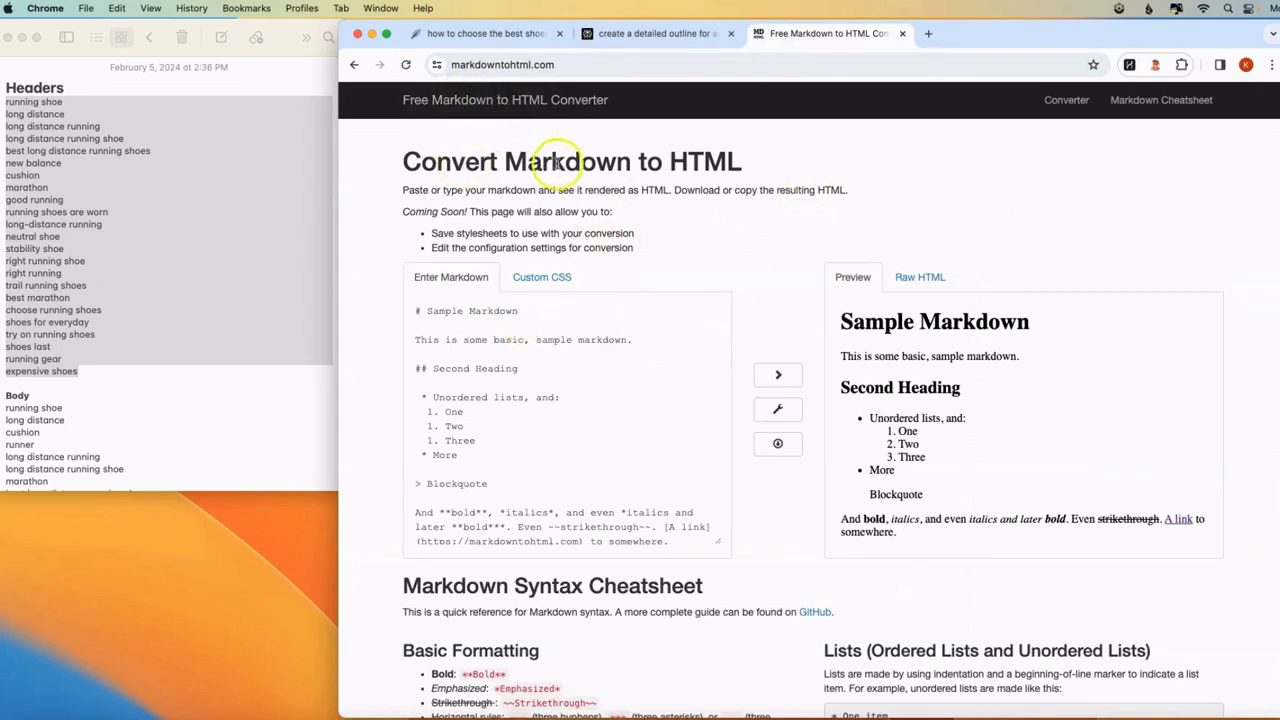
click(562, 315)
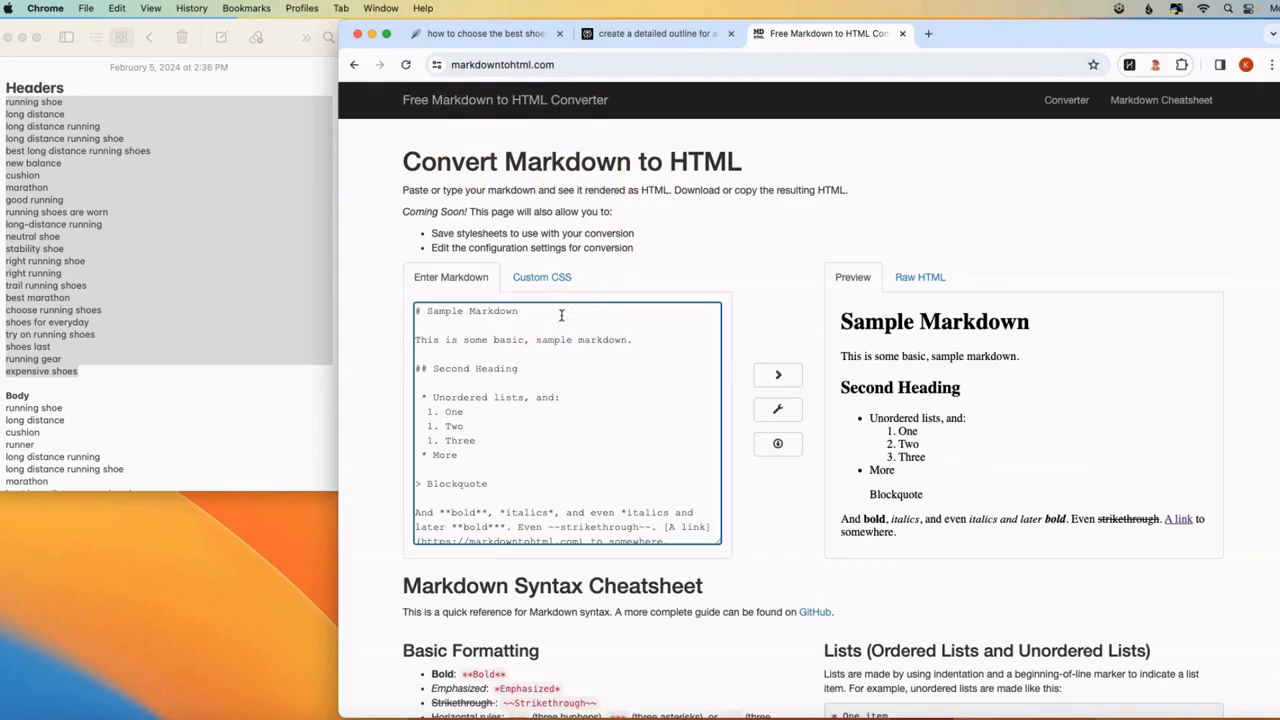
key(super+v)
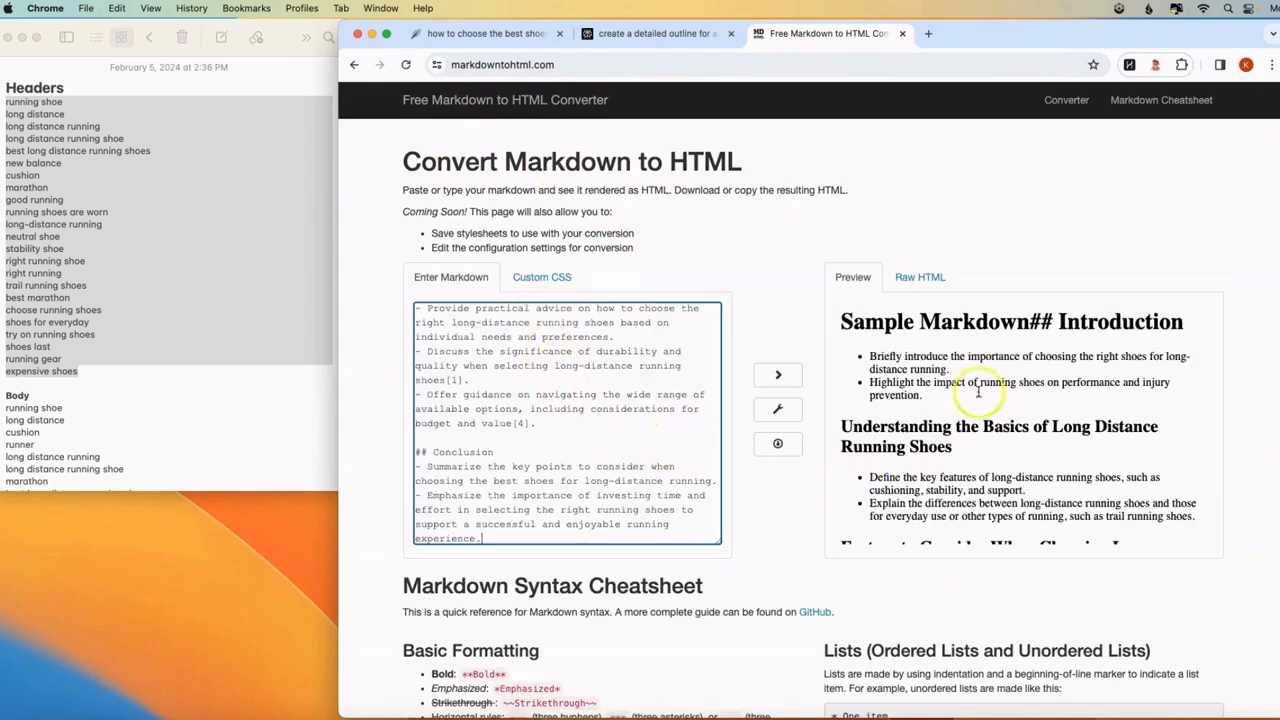
drag(848, 322, 1131, 406)
click(1056, 420)
scroll(430, 400, up, 15)
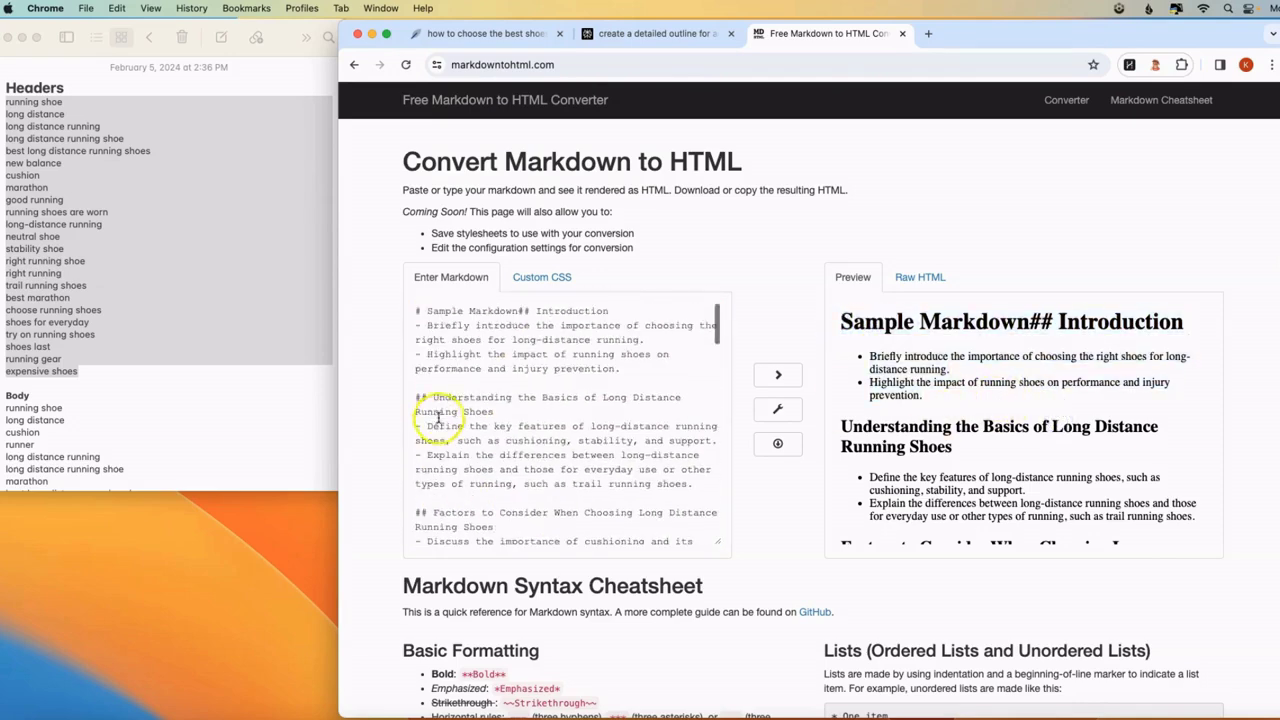
Clear all markdown input and paste only the outline so the preview starts at Introduction.
click(420, 311)
key(super+a)
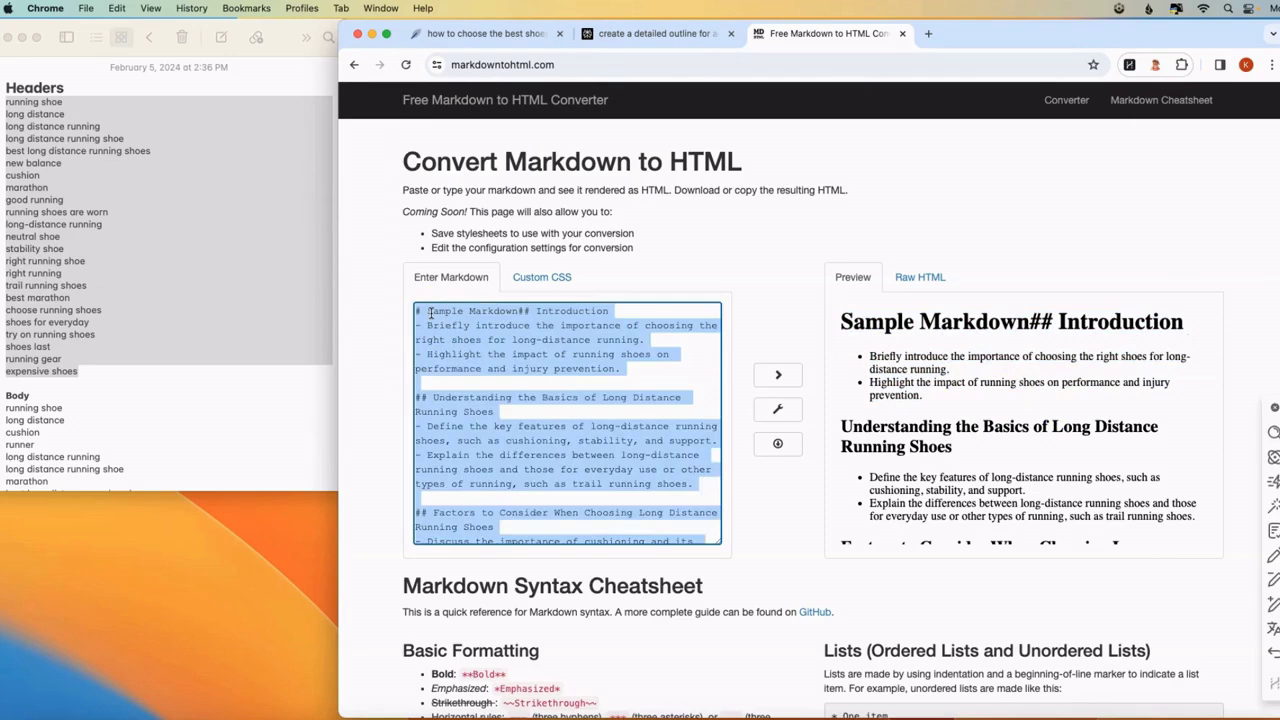
key(BackSpace)
key(super+v)
click(940, 333)
click(864, 372)
click(845, 319)
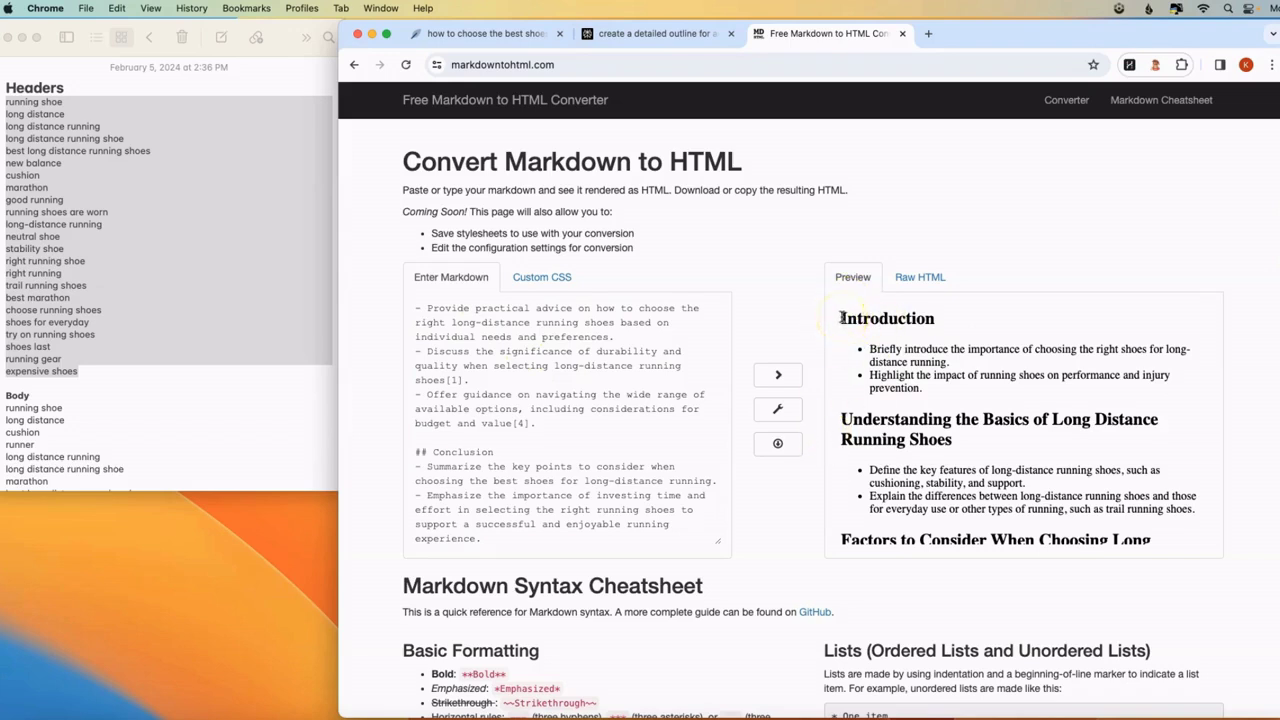
Return to the NeuronWriter article and review its H2 headings and bullets down to the first citation.
key(super+1)
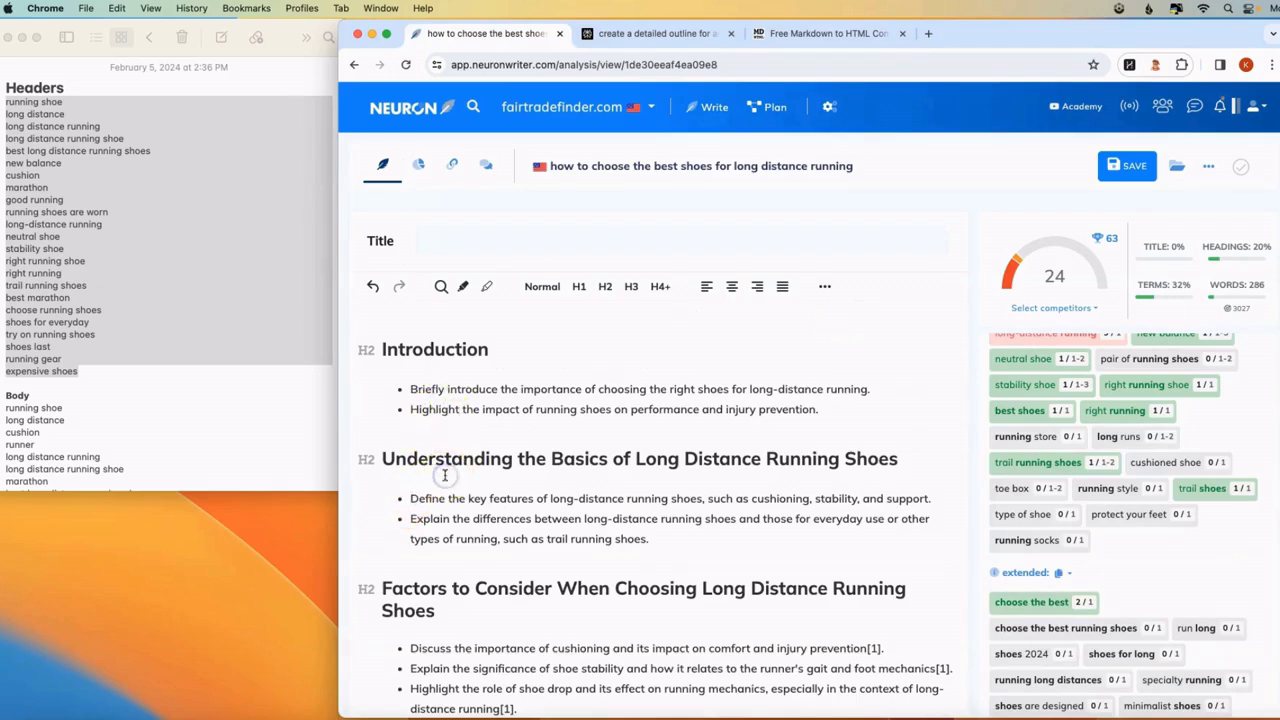
scroll(445, 476, down, 10)
click(518, 435)
scroll(518, 435, down, 5)
click(374, 441)
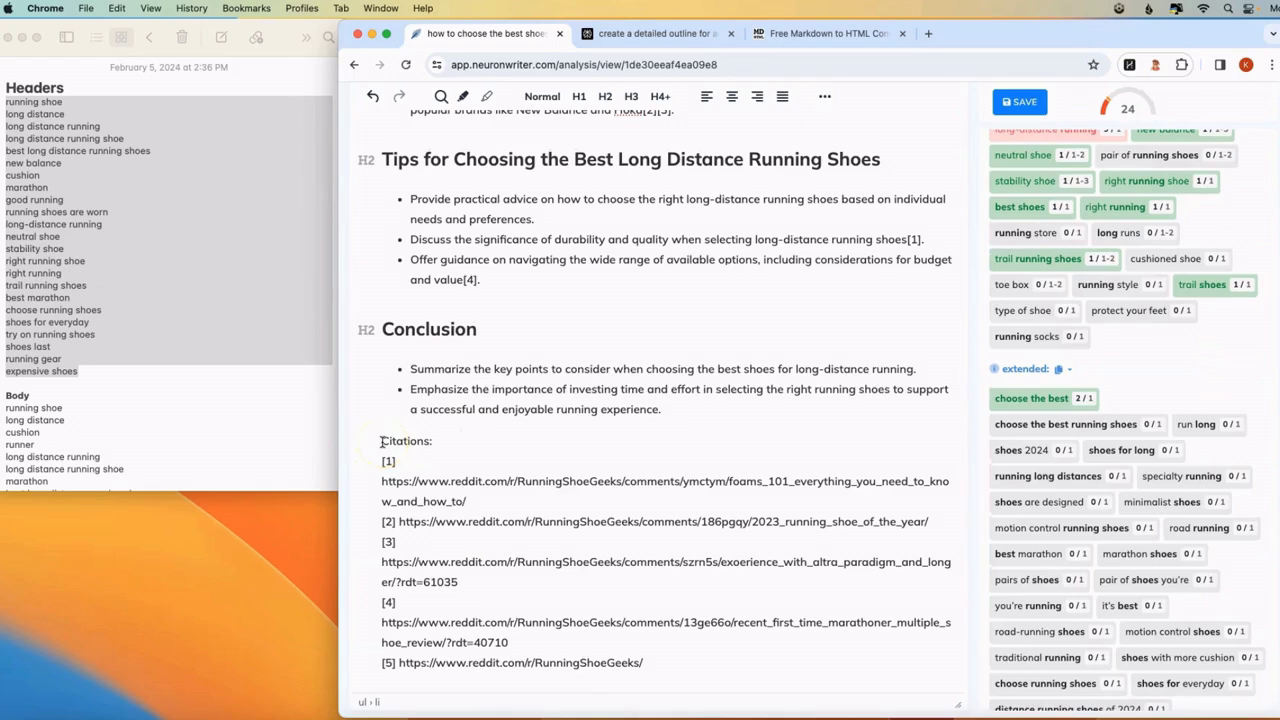
click(381, 461)
scroll(955, 385, up, 2)
scroll(1028, 343, up, 5)
scroll(751, 345, up, 10)
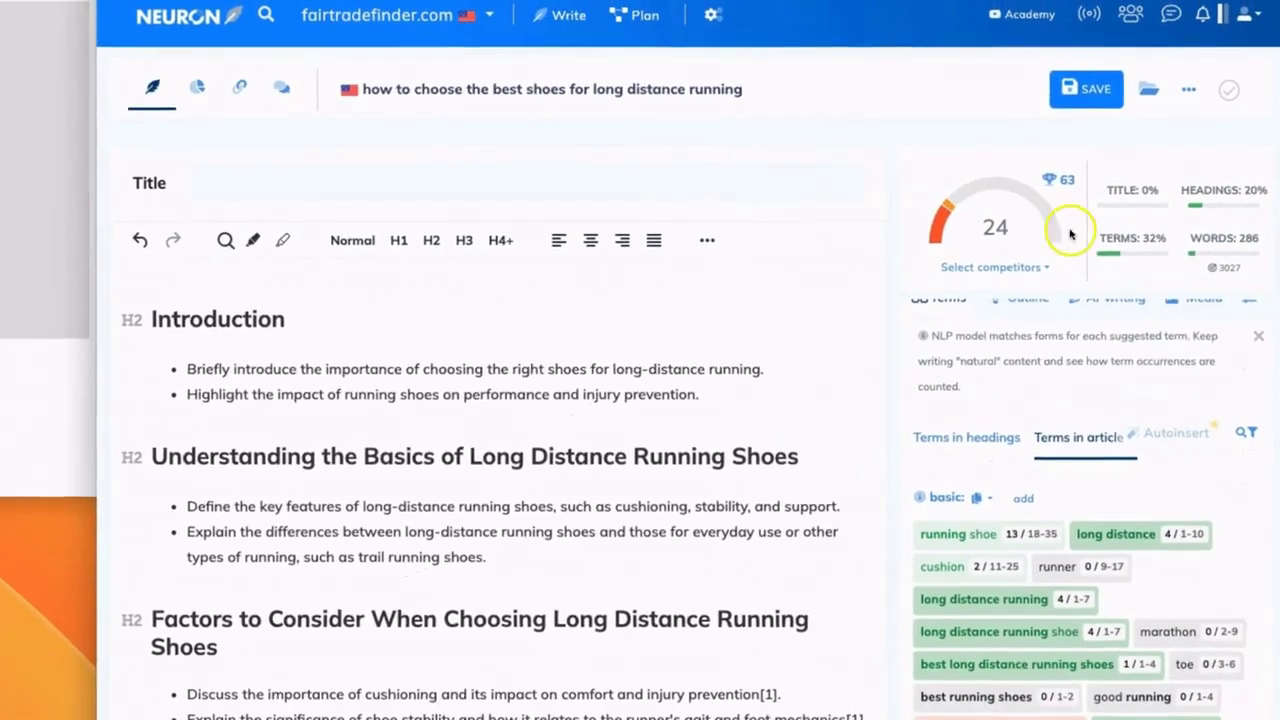
mouse_move(988, 163)
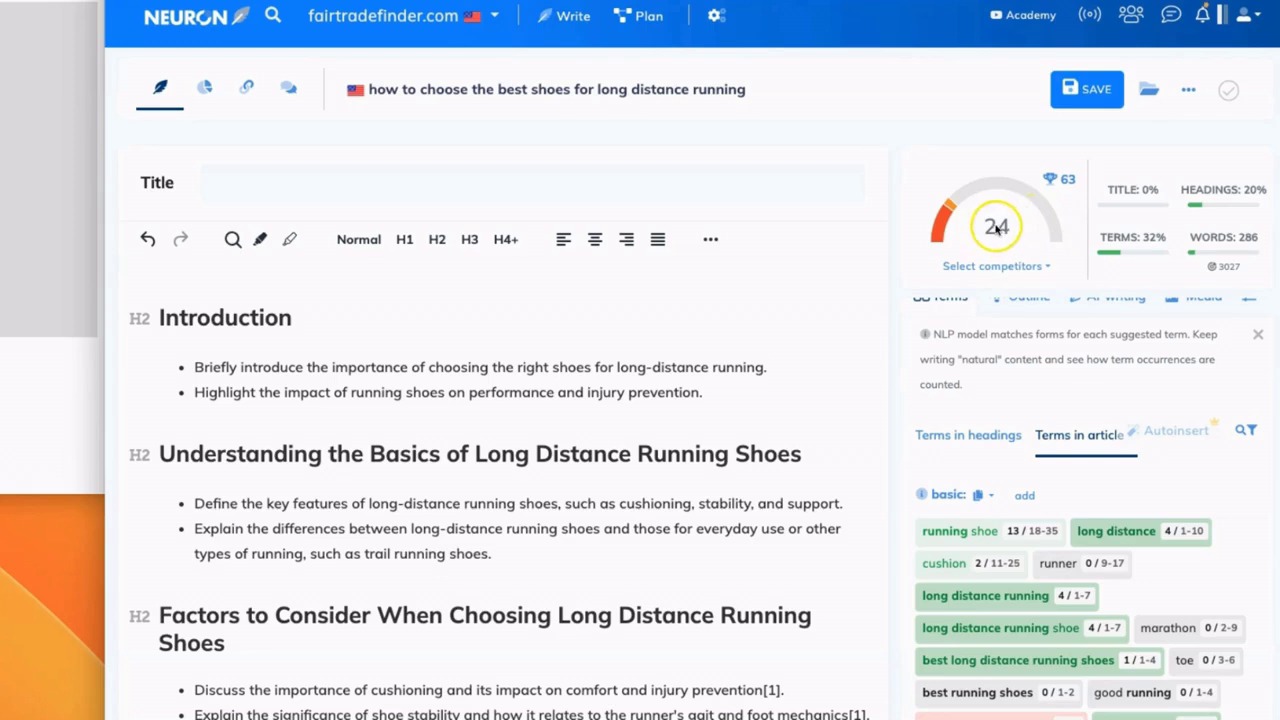
mouse_move(1070, 186)
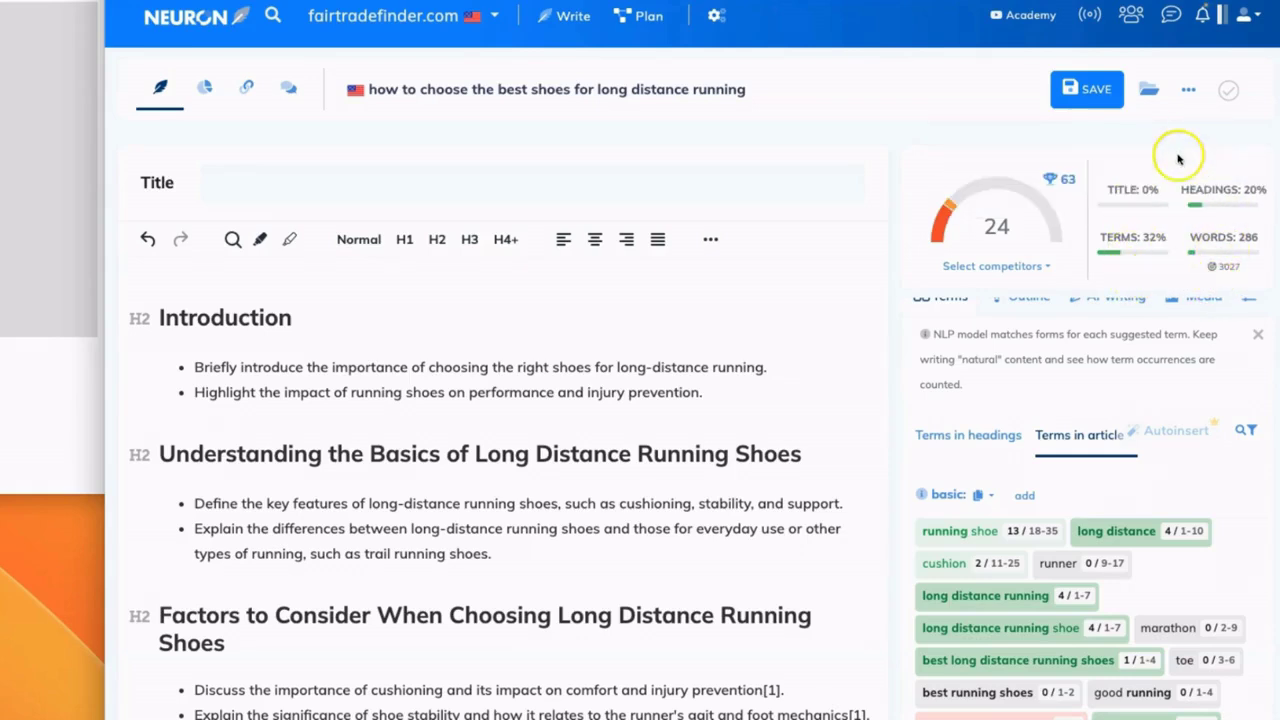
mouse_move(1226, 244)
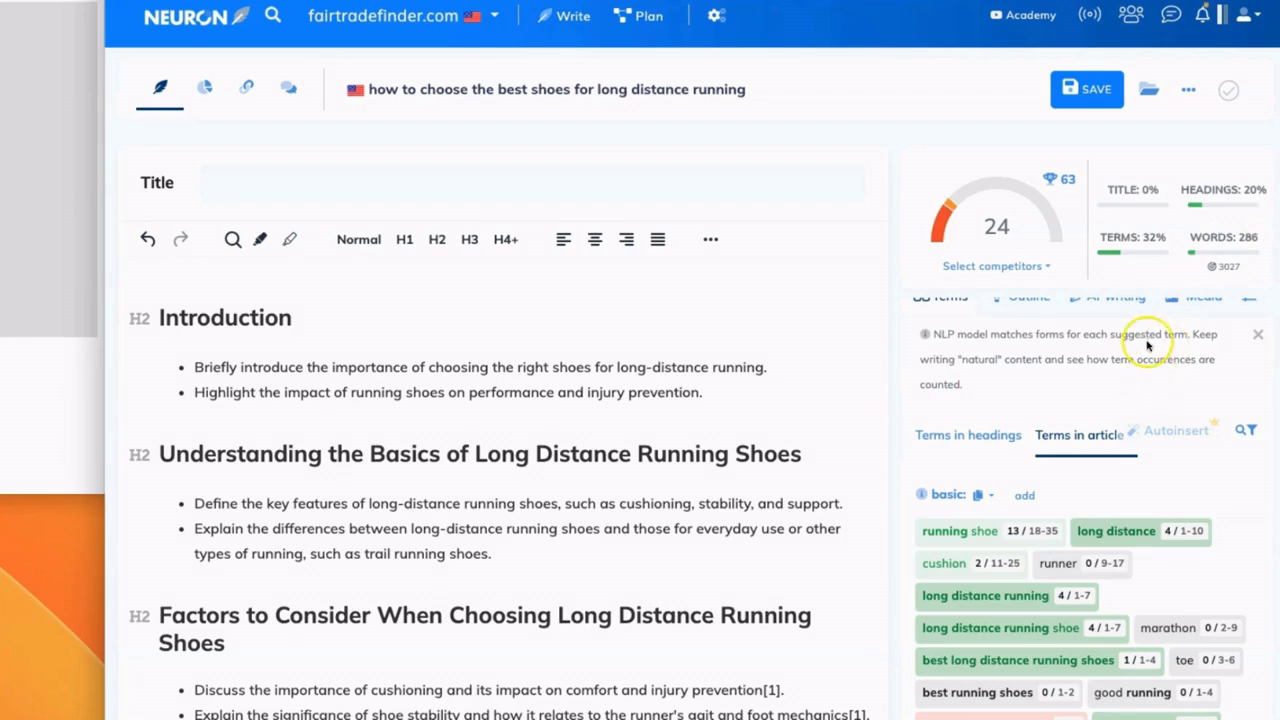
scroll(1138, 435, down, 1)
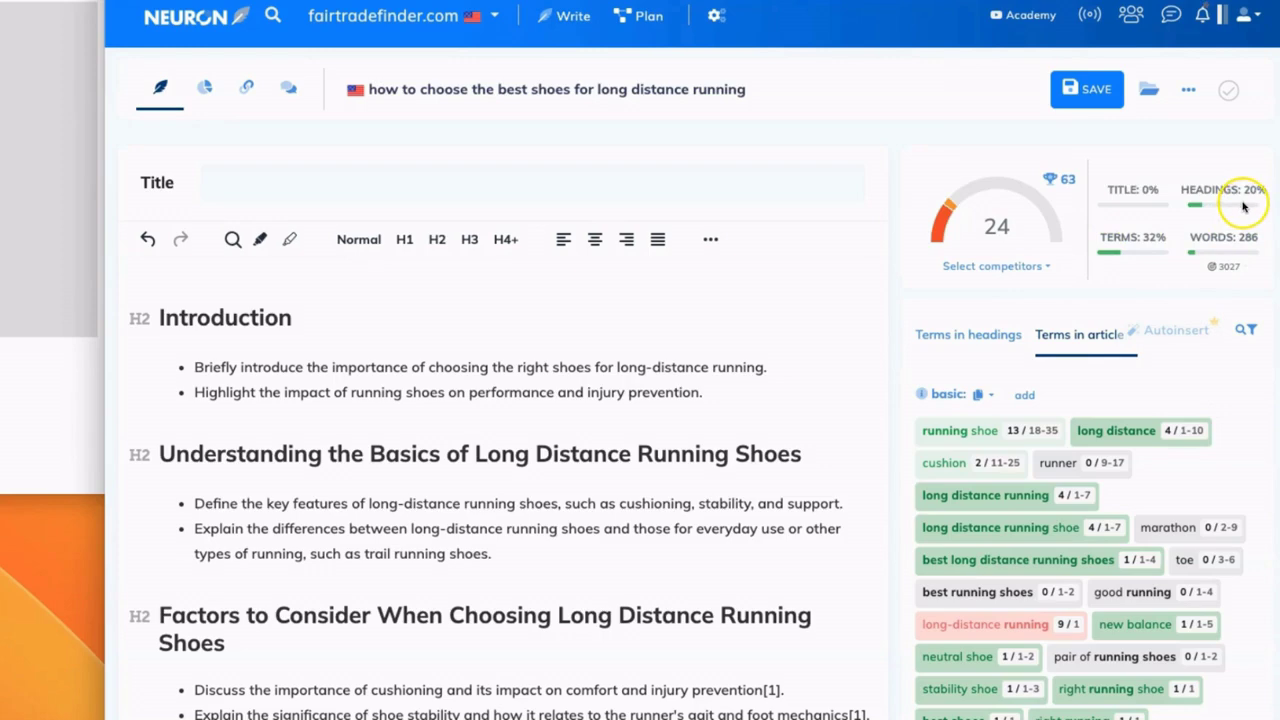
Scroll through the Types of Long Distance Running Shoes section to review the pasted paragraphs.
scroll(1085, 525, down, 1)
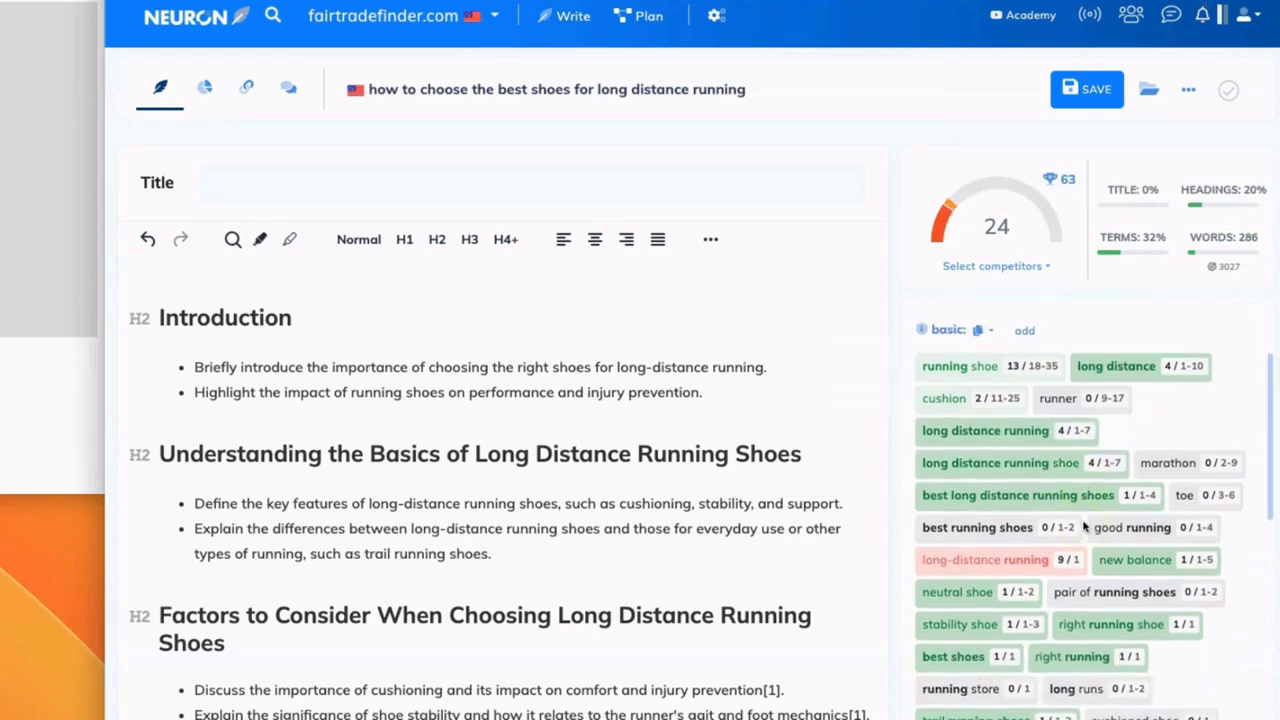
scroll(1083, 525, down, 1)
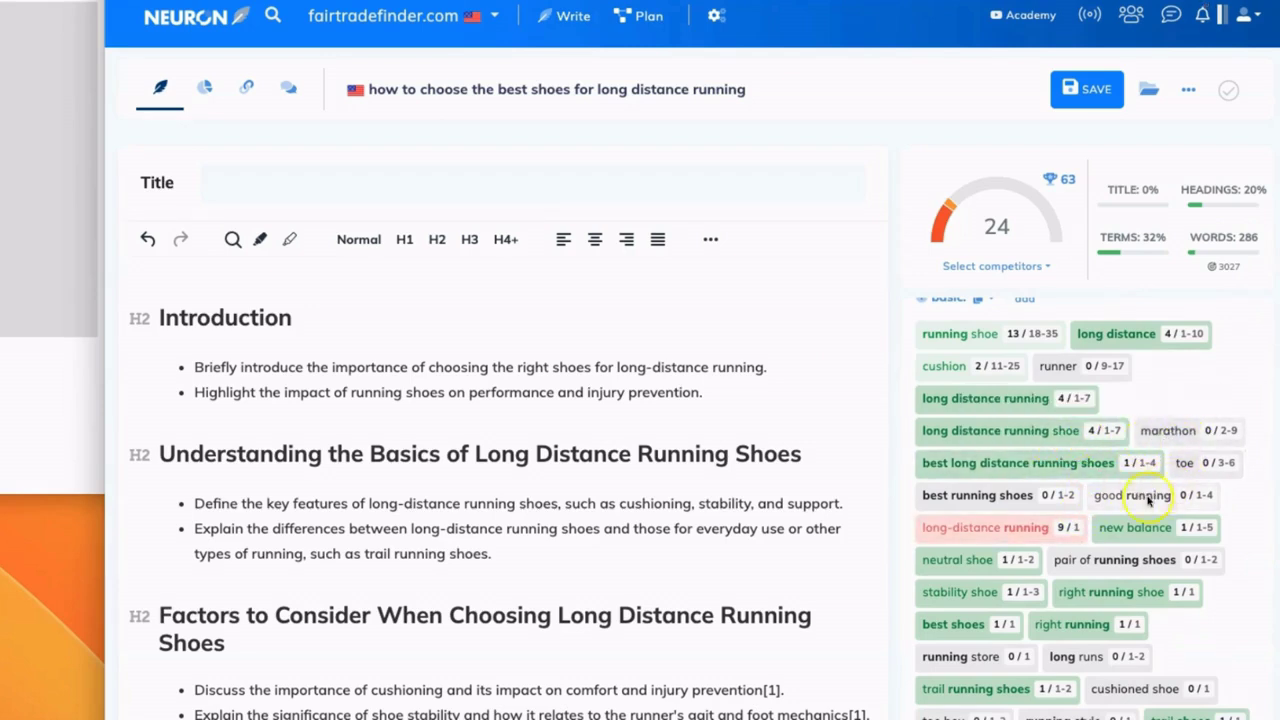
scroll(1108, 562, down, 5)
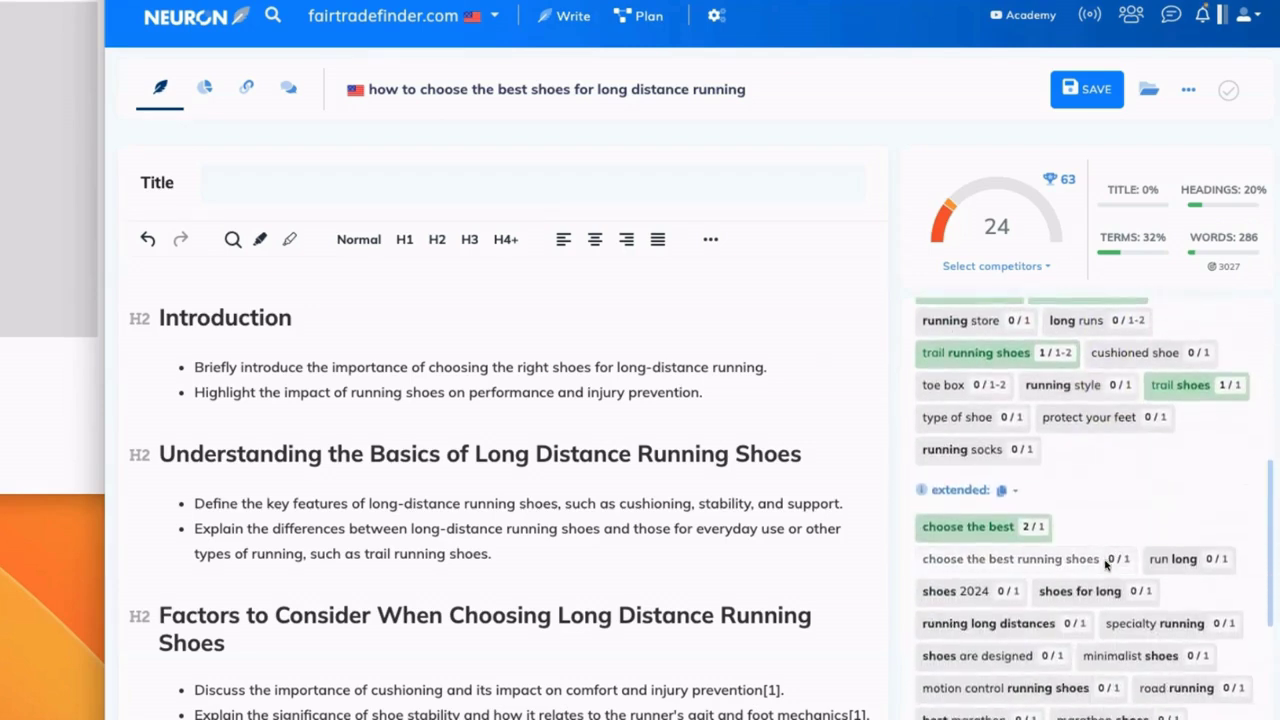
scroll(1106, 564, up, 3)
scroll(1104, 560, up, 4)
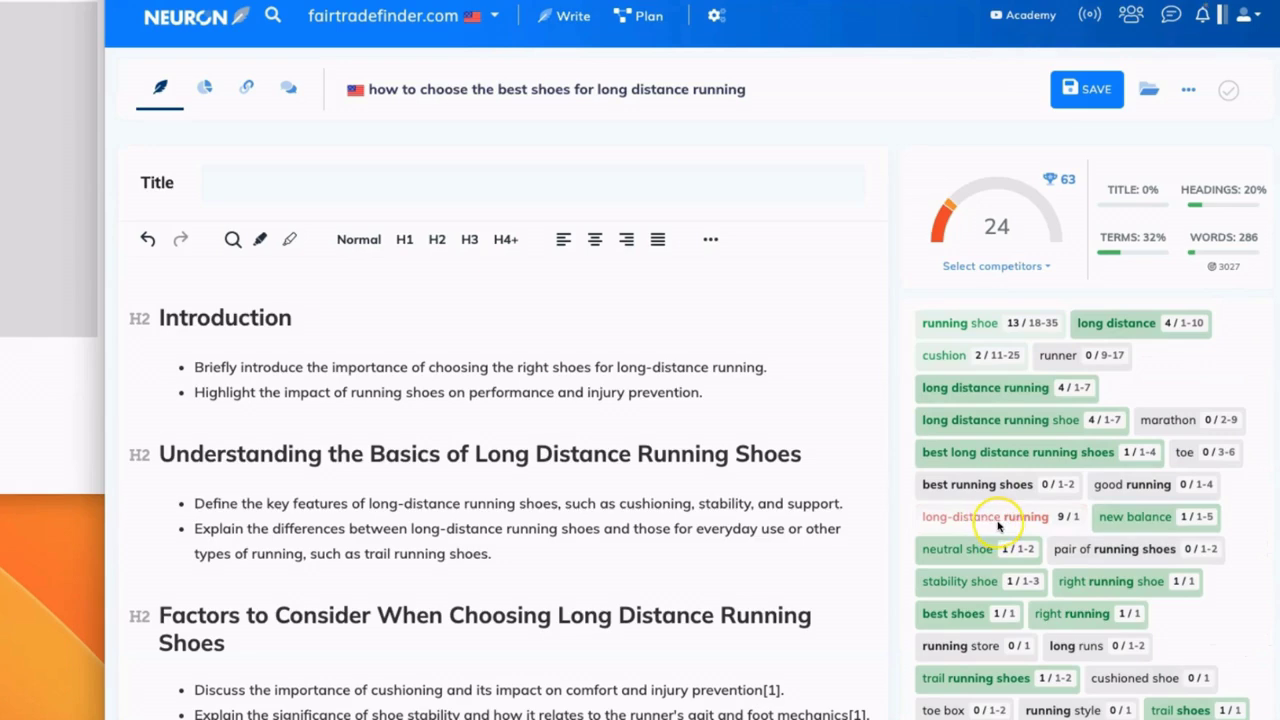
scroll(998, 526, up, 5)
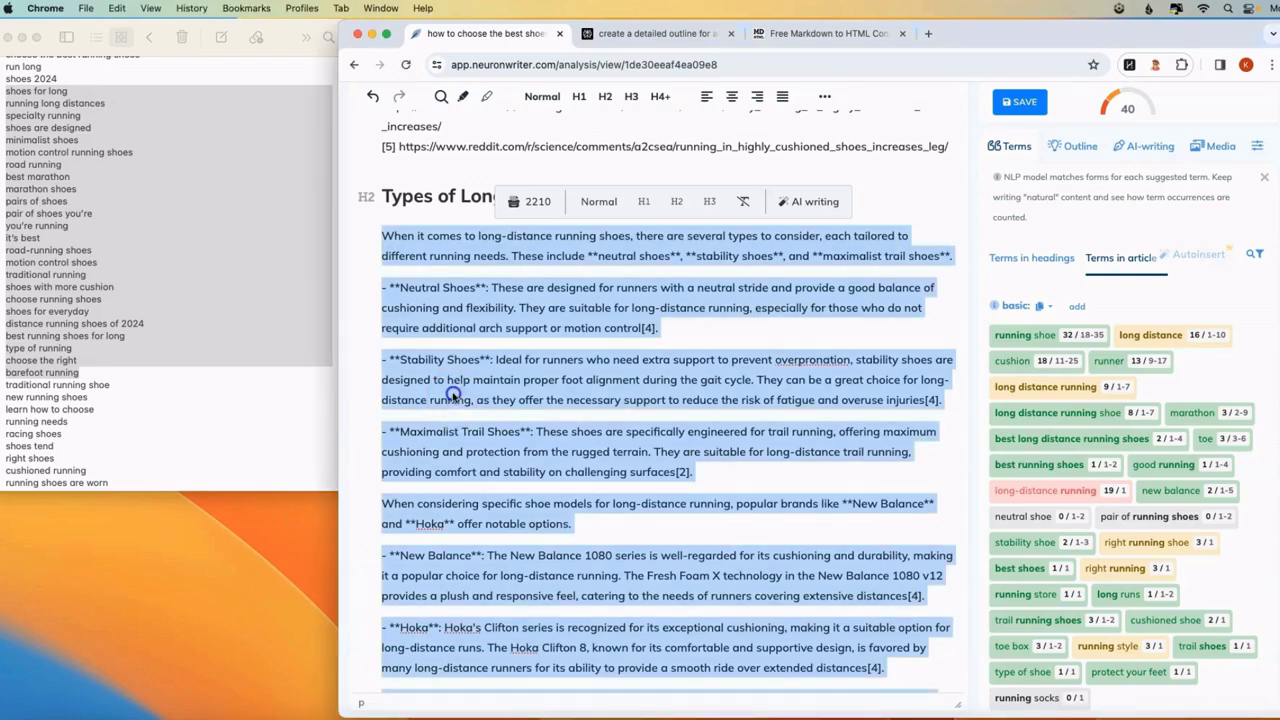
Copy Perplexity's answer and select the raw markdown of the Types section in the article.
click(383, 300)
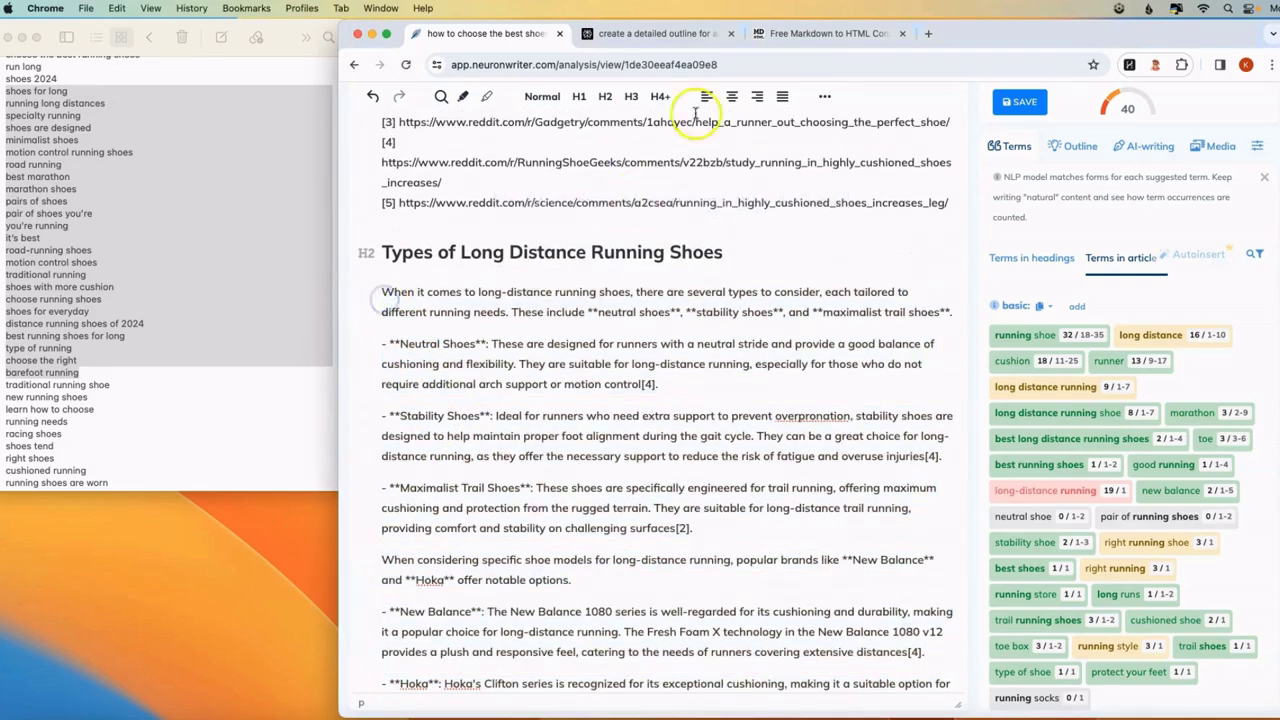
click(660, 33)
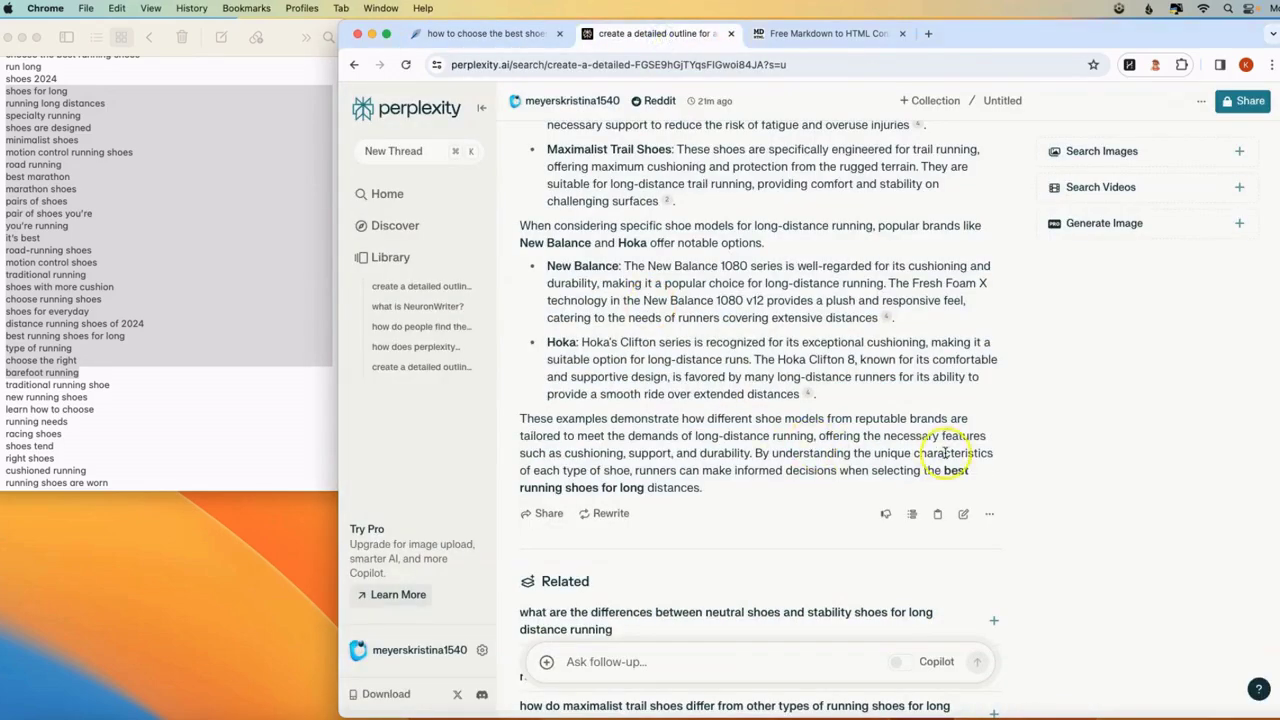
click(937, 520)
click(462, 33)
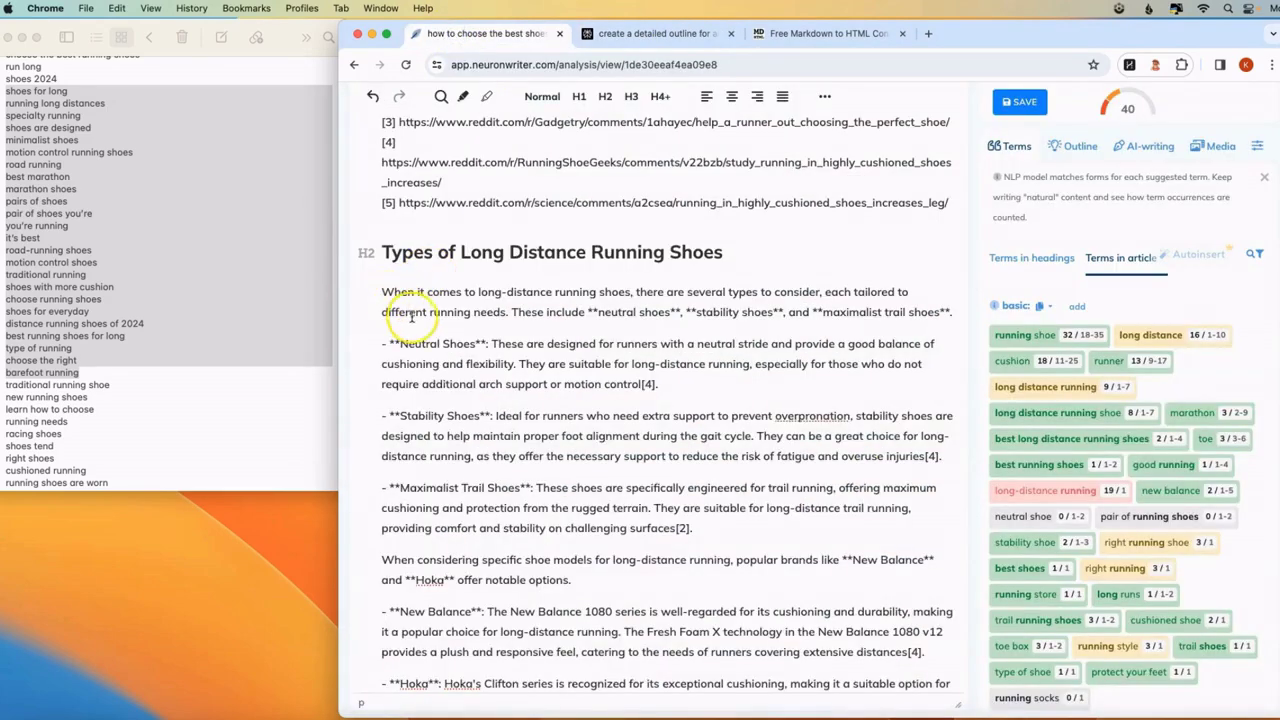
scroll(497, 380, down, 1)
scroll(497, 383, down, 4)
shift+click(776, 610)
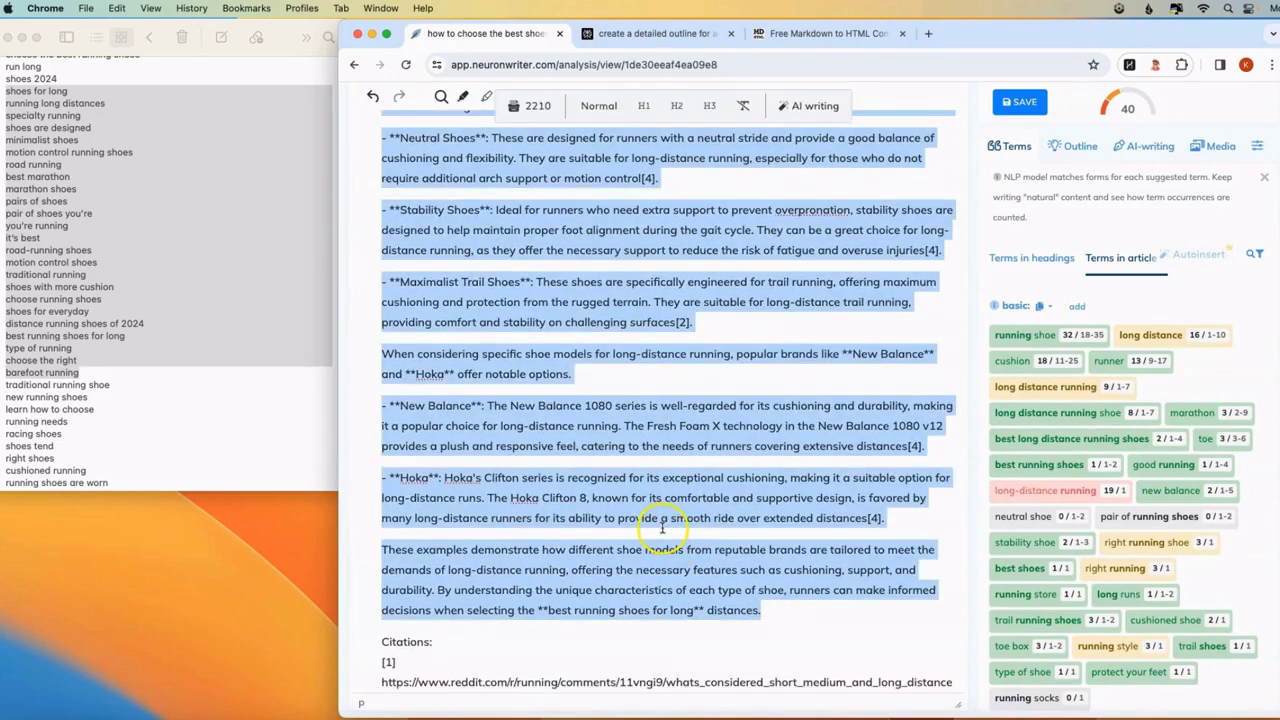
Convert the markdown at markdowntohtml.com and paste the formatted preview back into the article.
click(791, 33)
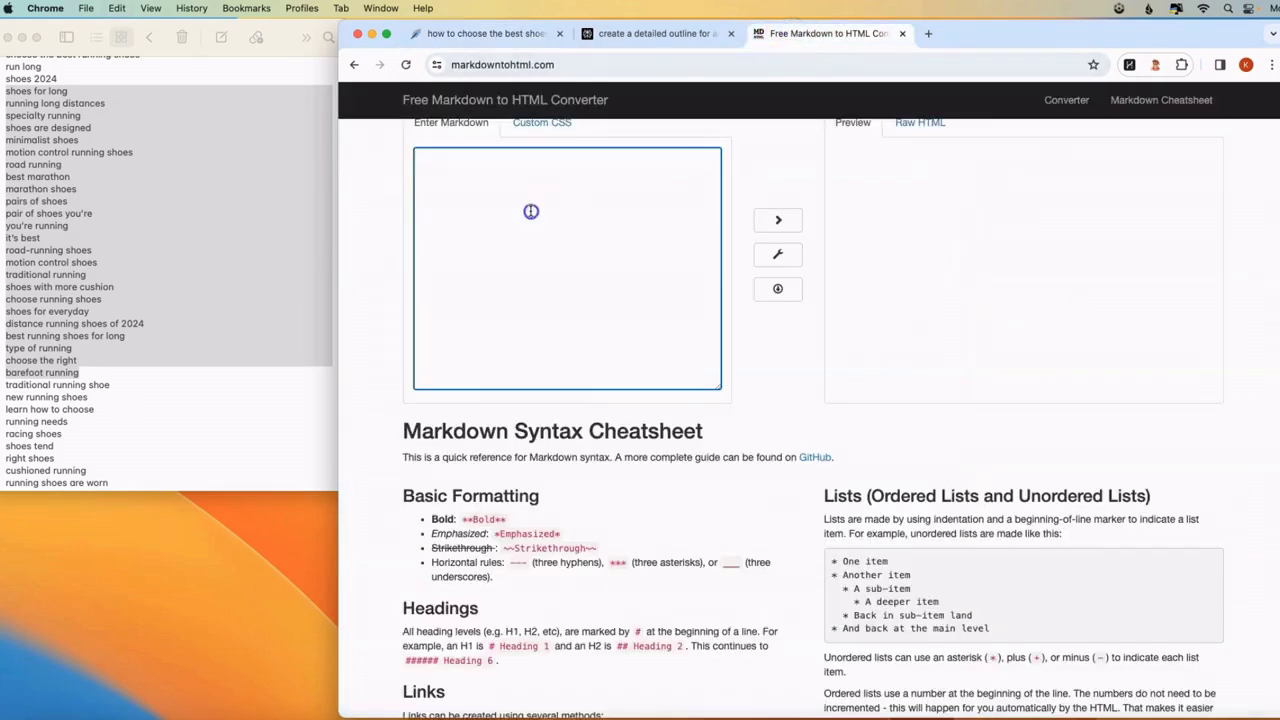
scroll(531, 211, up, 3)
key(super+v)
click(838, 313)
drag(838, 313, 1100, 545)
key(super+c)
key(super+1)
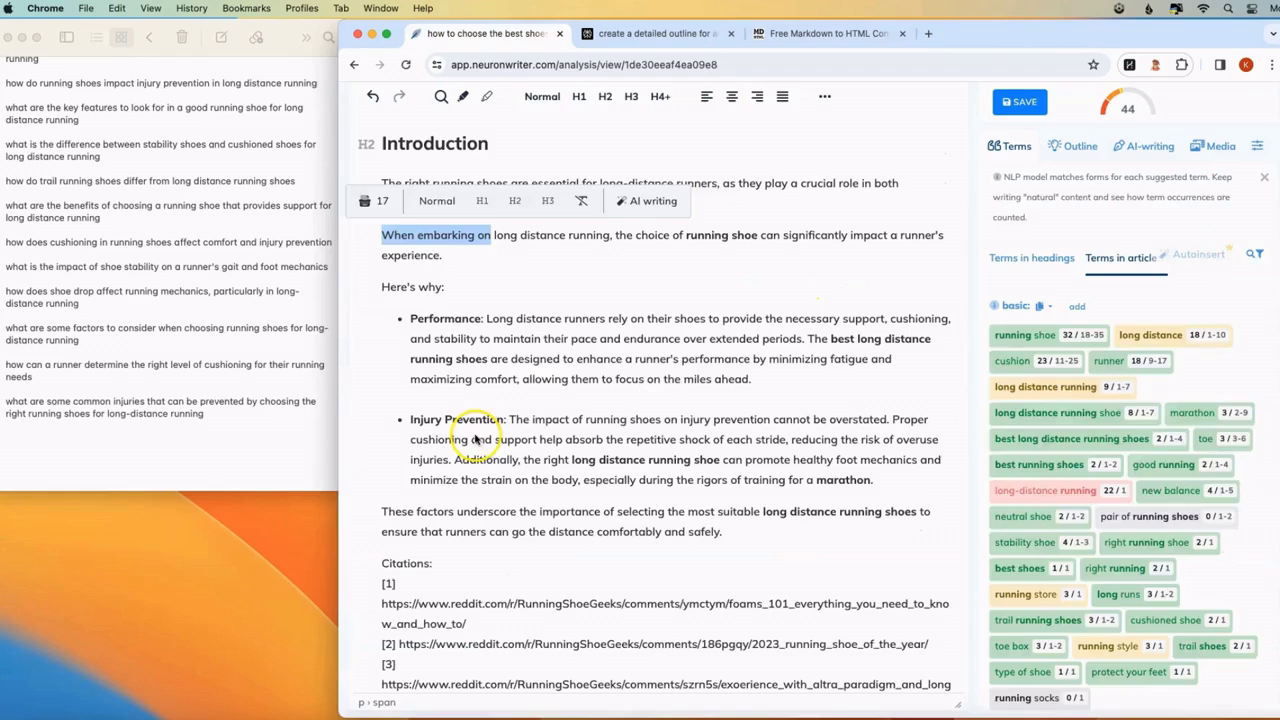
click(648, 372)
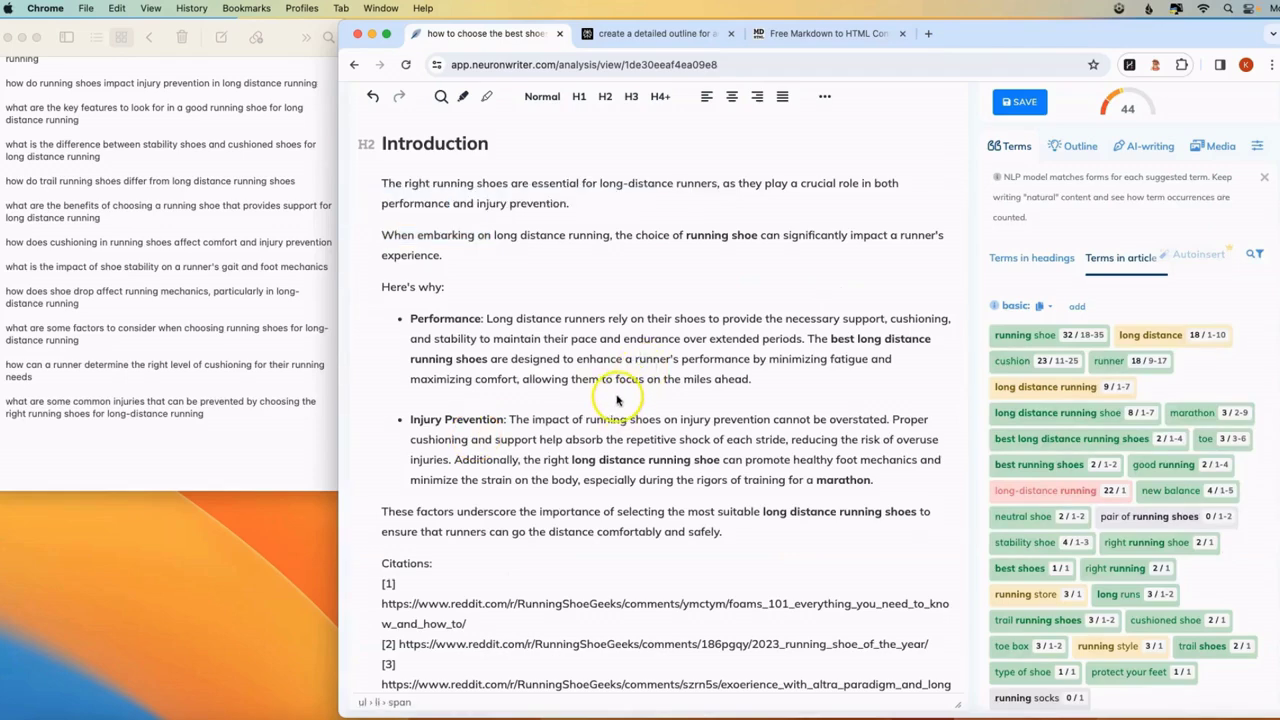
scroll(880, 291, up, 2)
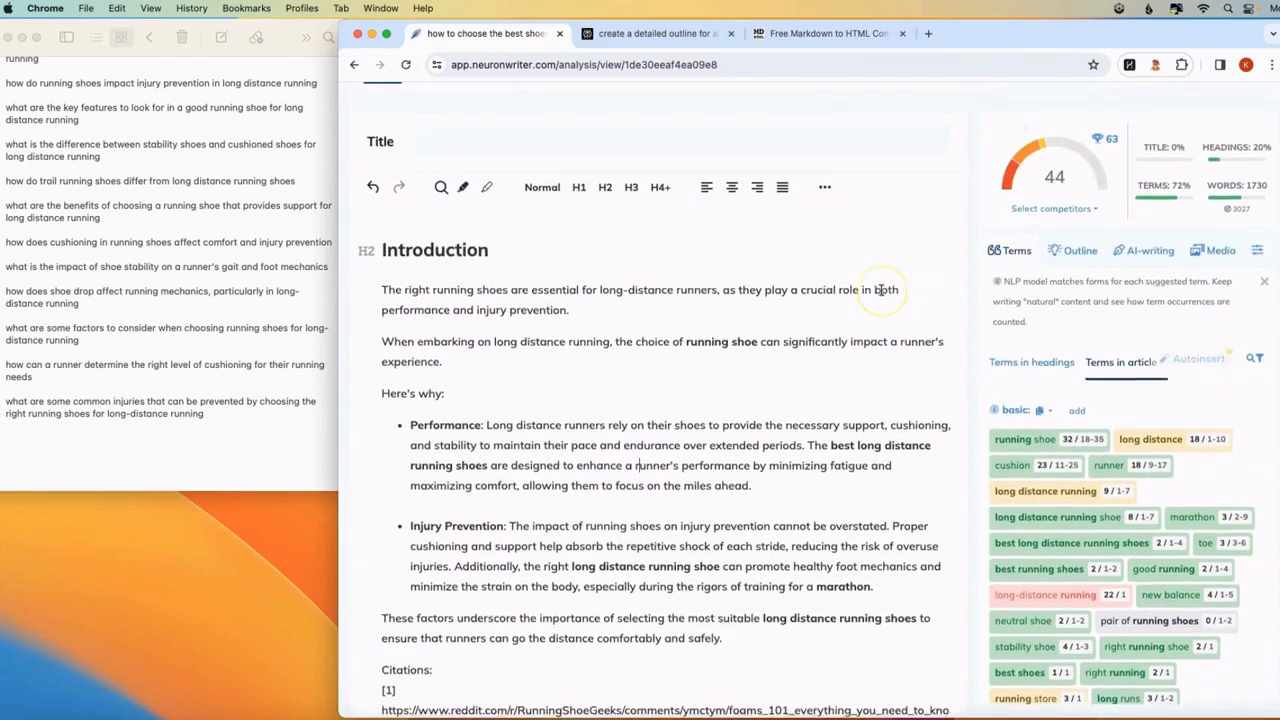
scroll(880, 291, up, 2)
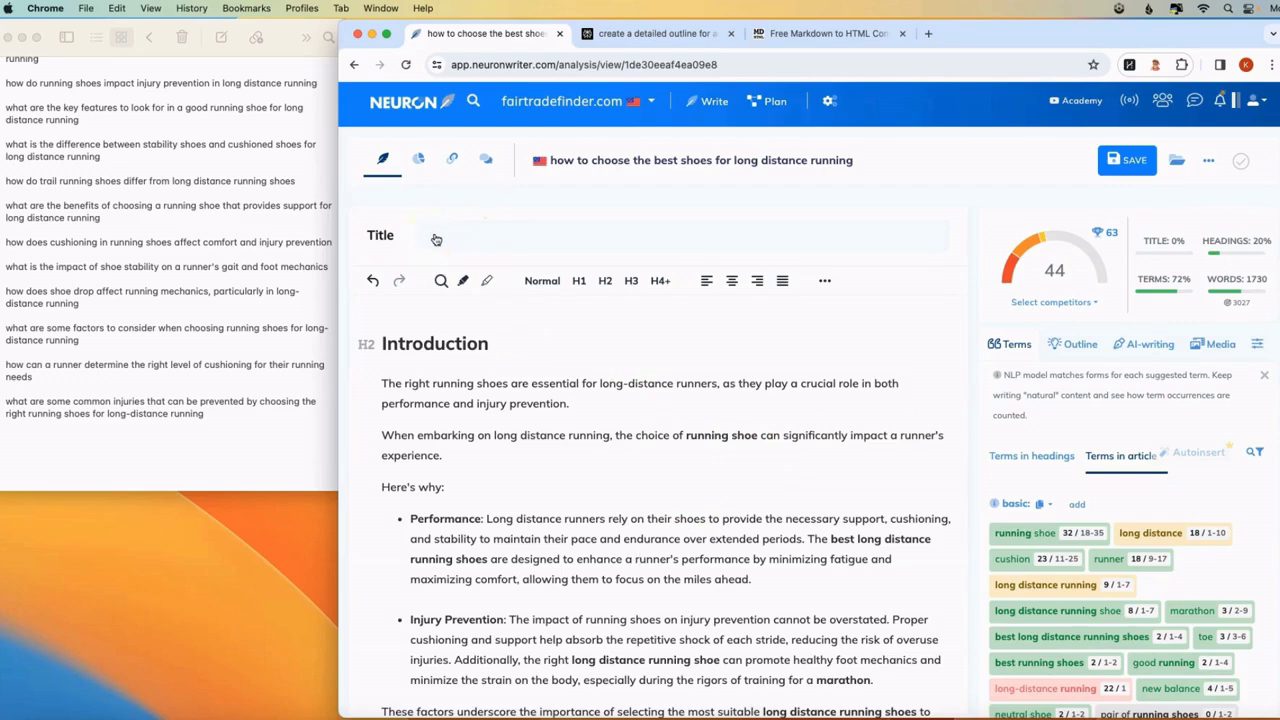
Generate an AI-written 2024 title and meta description for the article and save both.
click(436, 238)
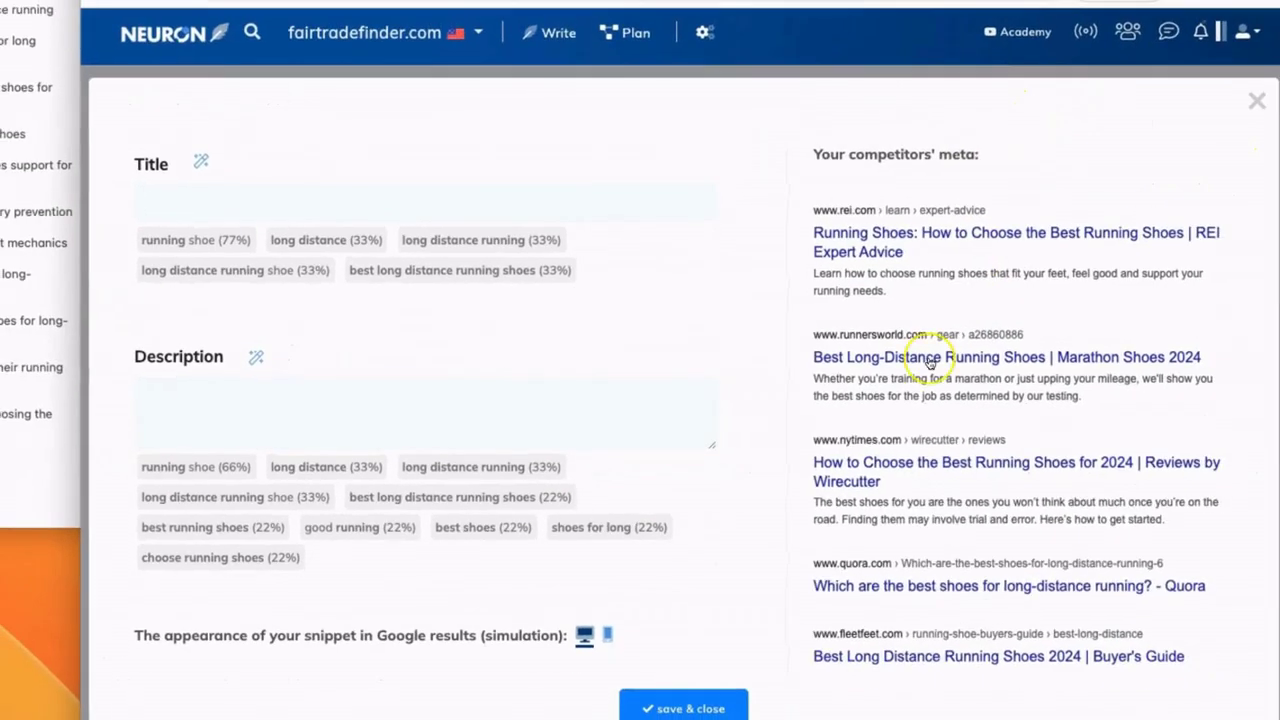
scroll(1018, 362, down, 1)
scroll(1018, 362, up, 1)
click(200, 161)
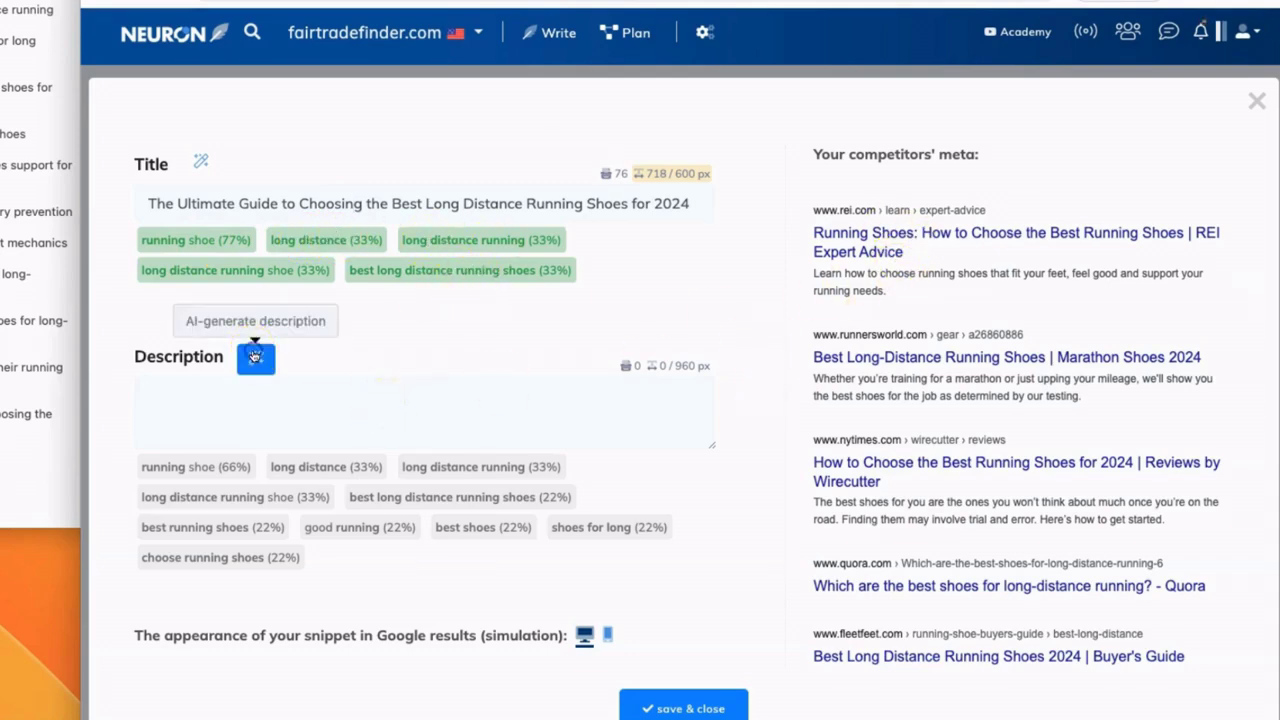
click(255, 357)
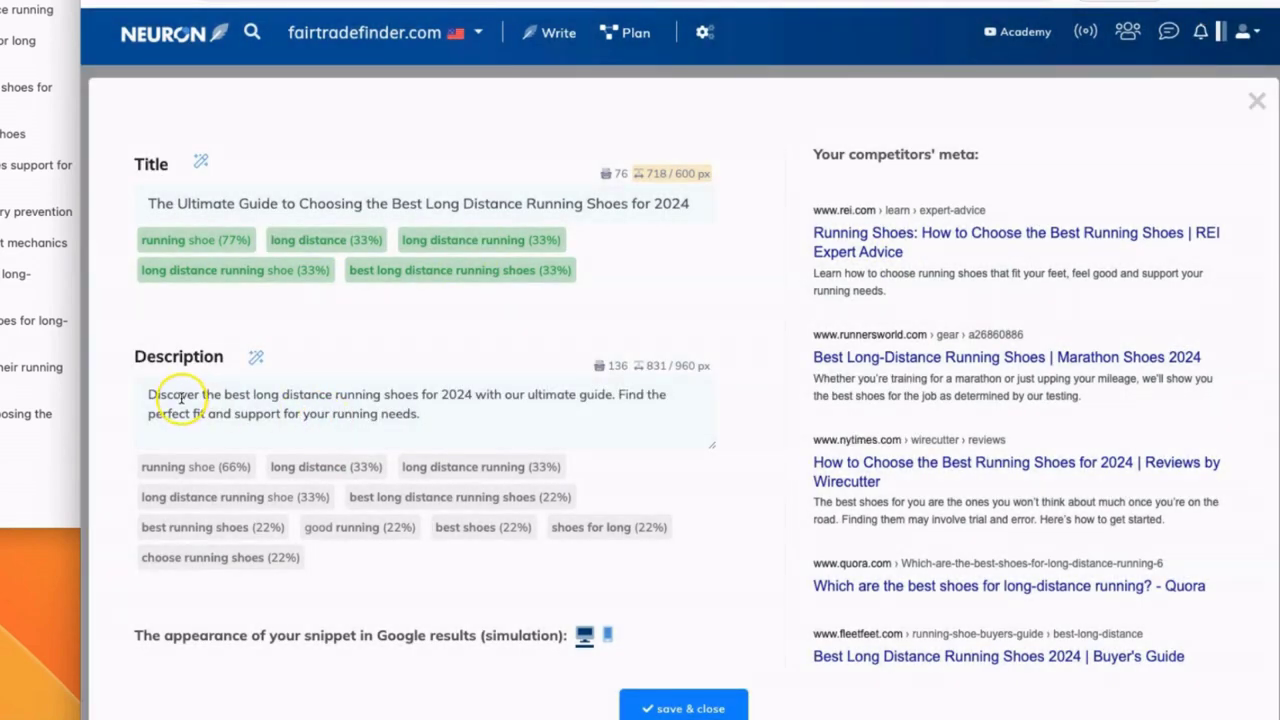
click(668, 705)
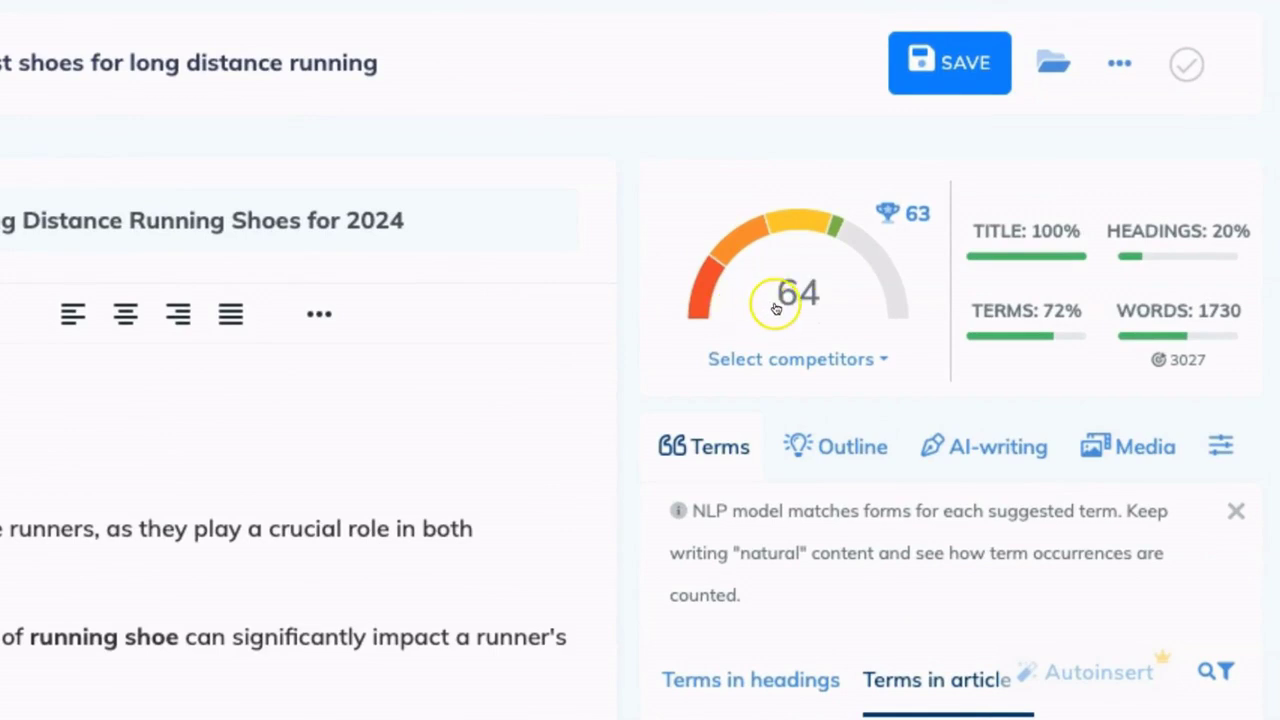
mouse_move(905, 215)
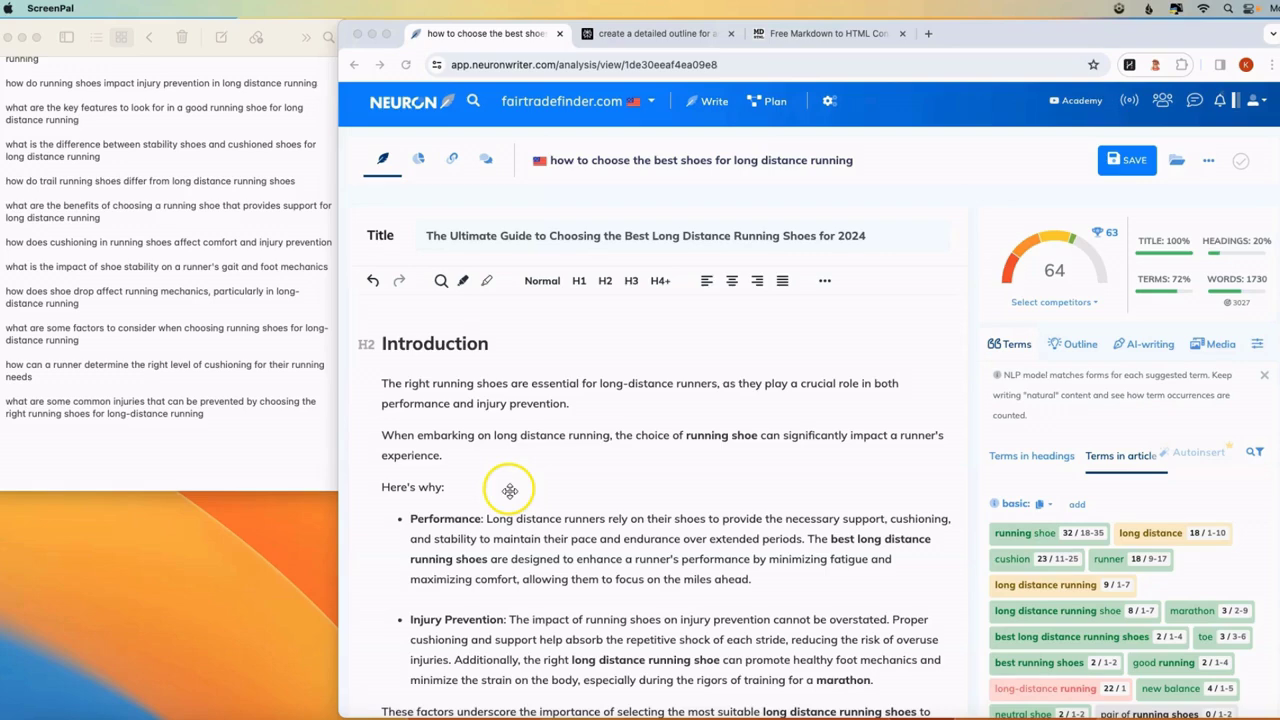
click(612, 33)
scroll(626, 238, up, 5)
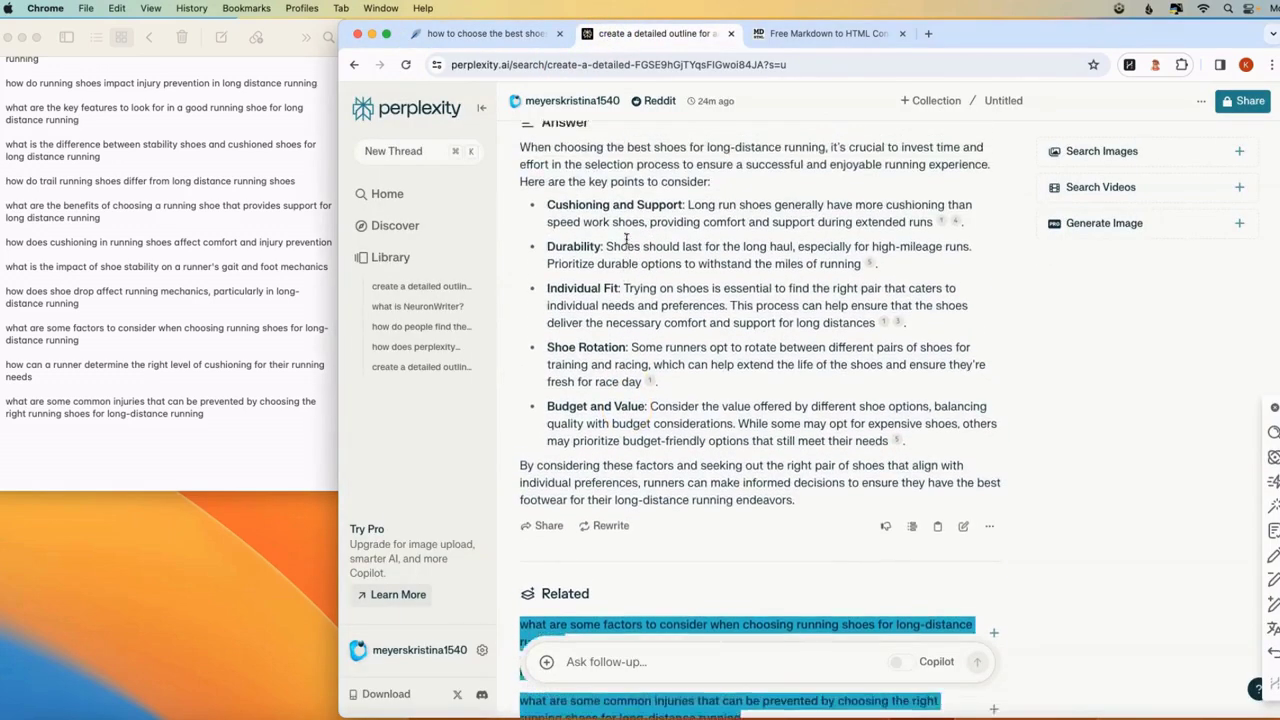
scroll(626, 238, down, 2)
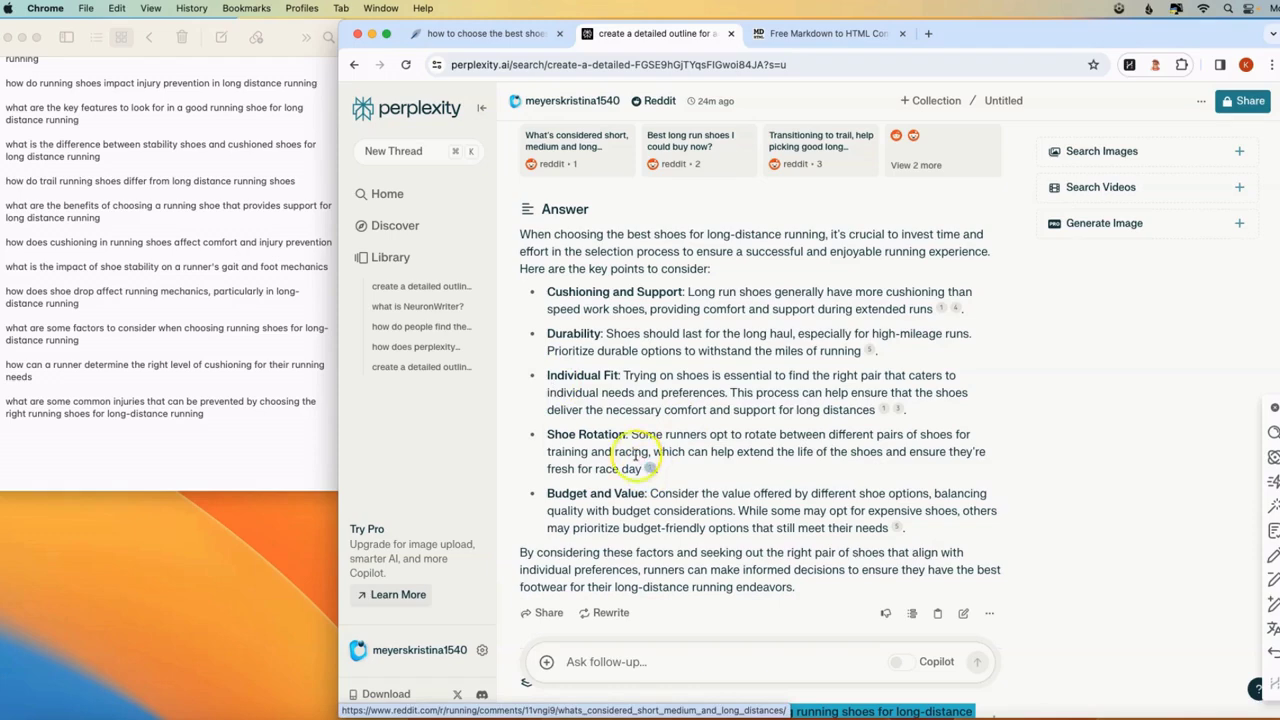
click(485, 34)
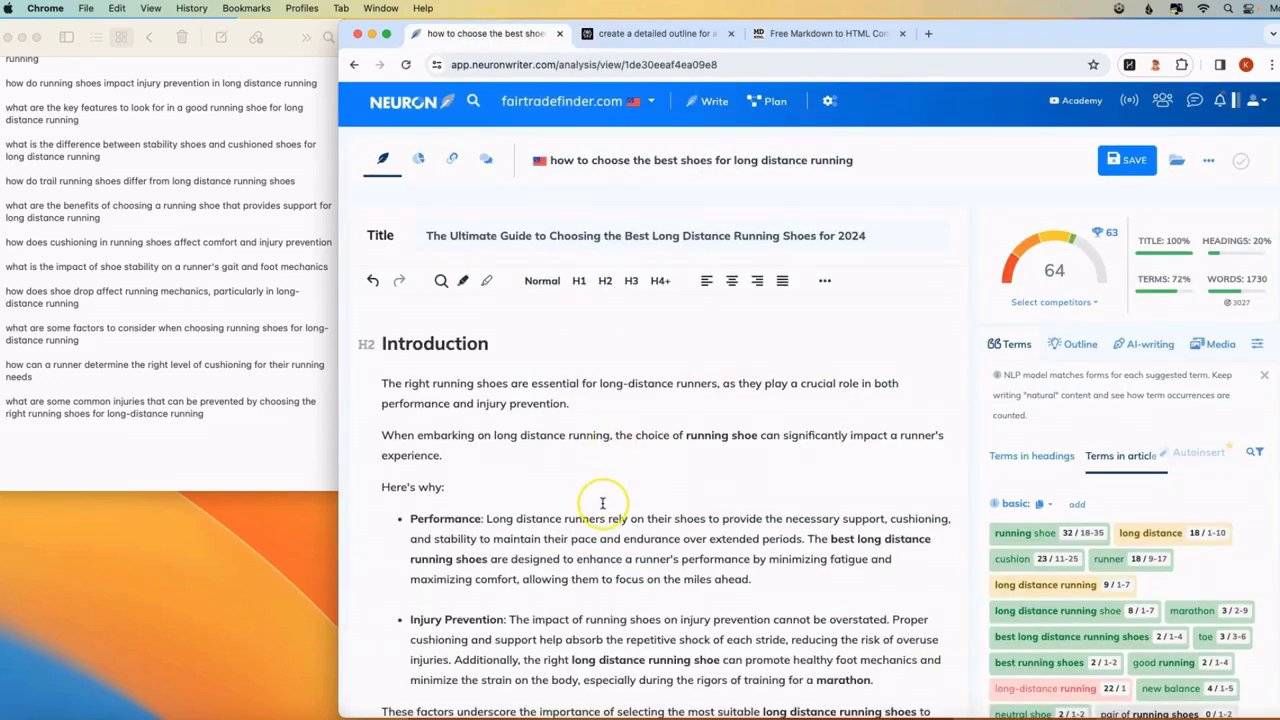
scroll(602, 503, down, 2)
scroll(602, 503, up, 2)
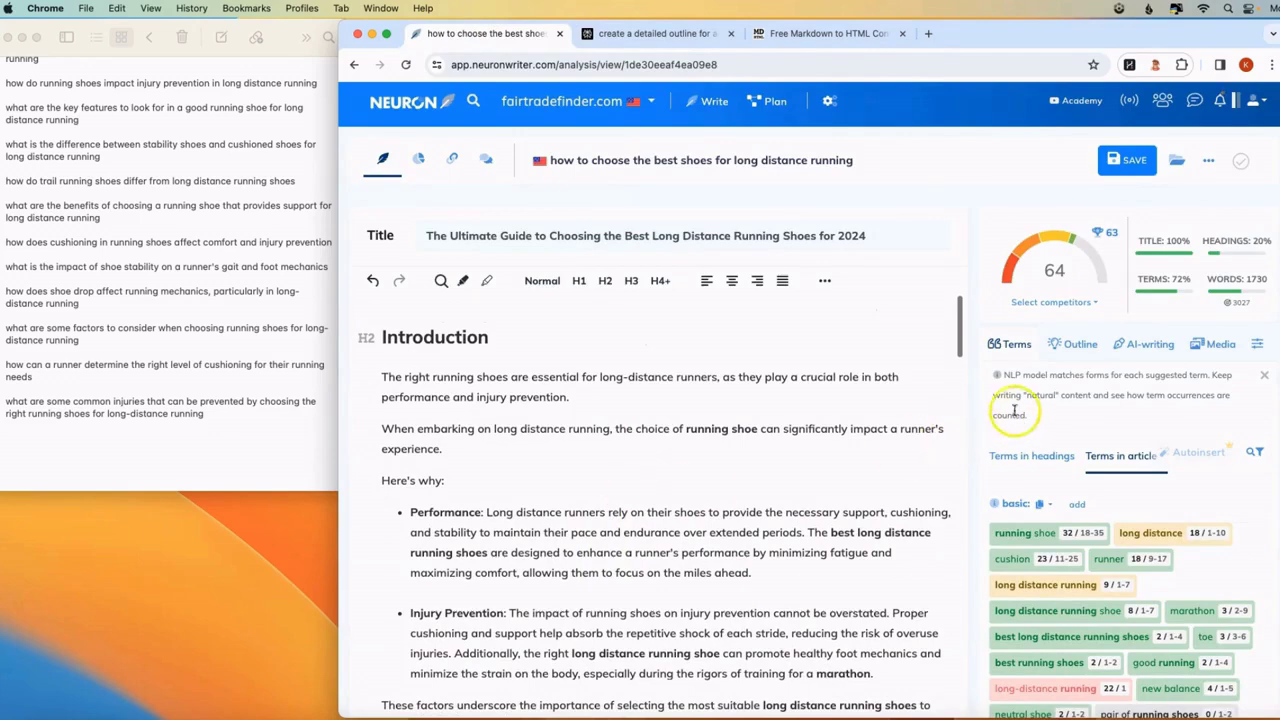
scroll(975, 415, down, 3)
scroll(975, 415, down, 1)
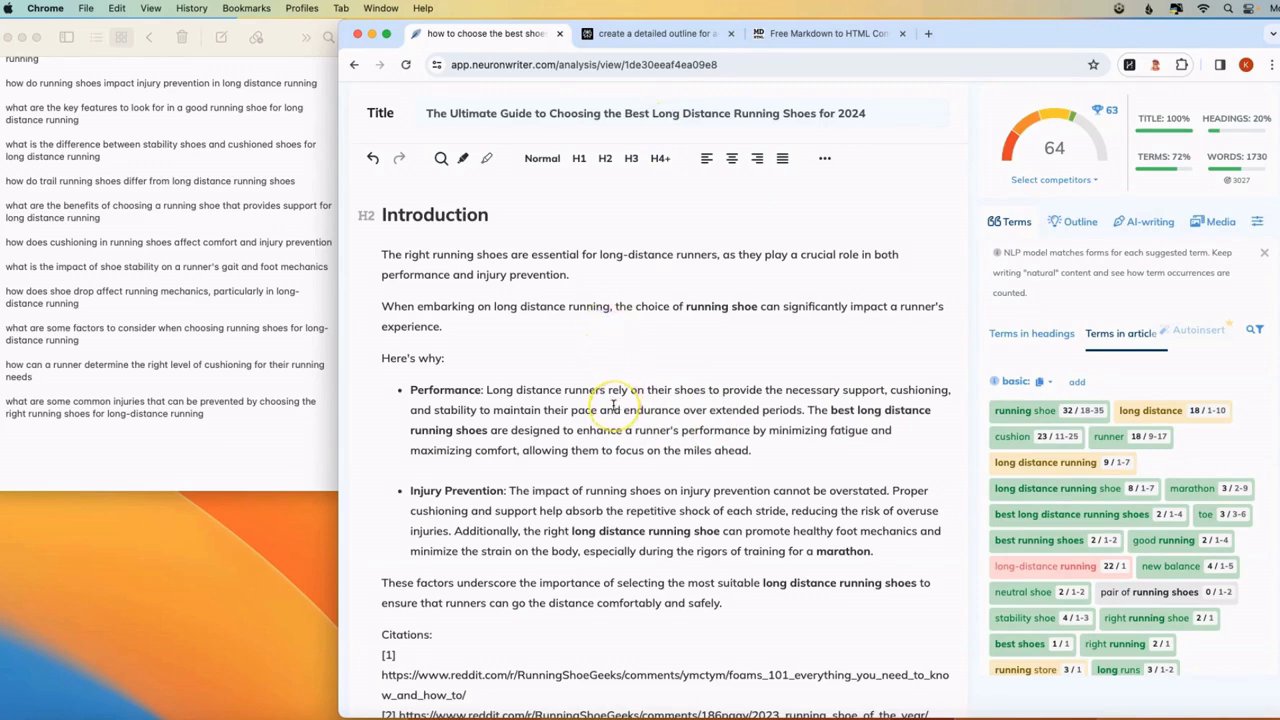
scroll(614, 405, down, 2)
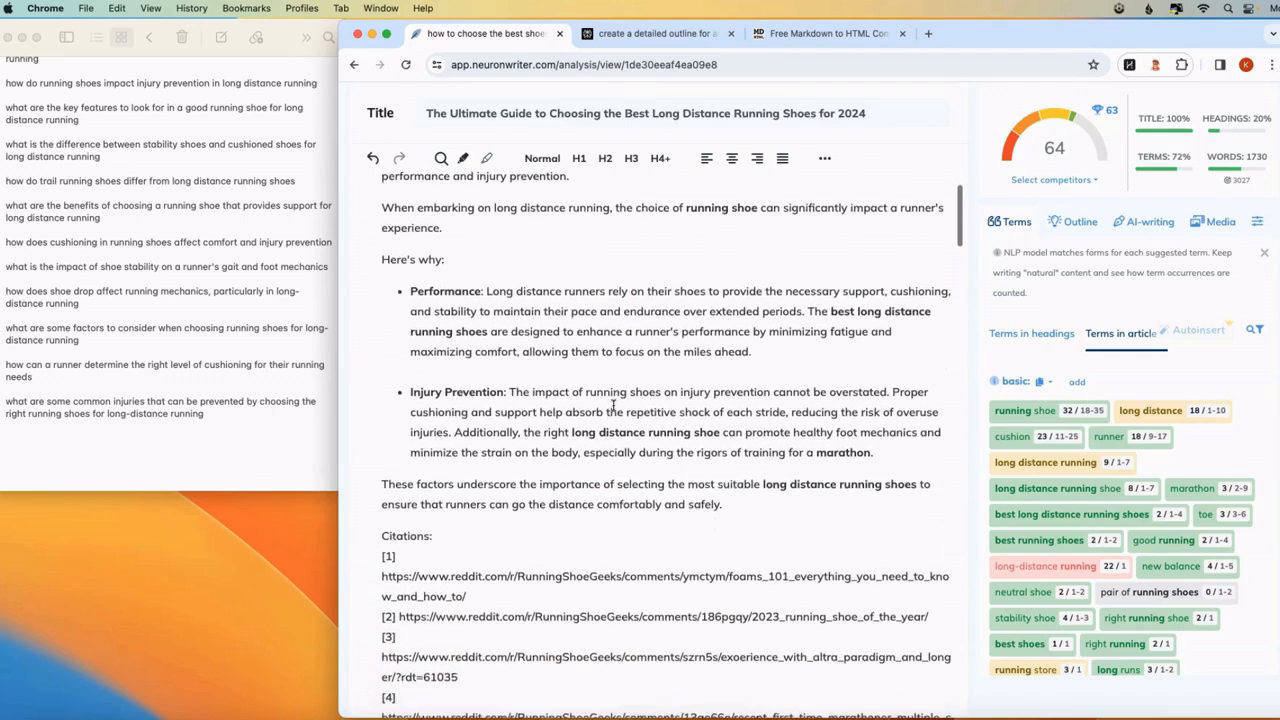
Replace the intro bullets with Key takeaways and delete citation [2]'s URL from the list.
key(super+z)
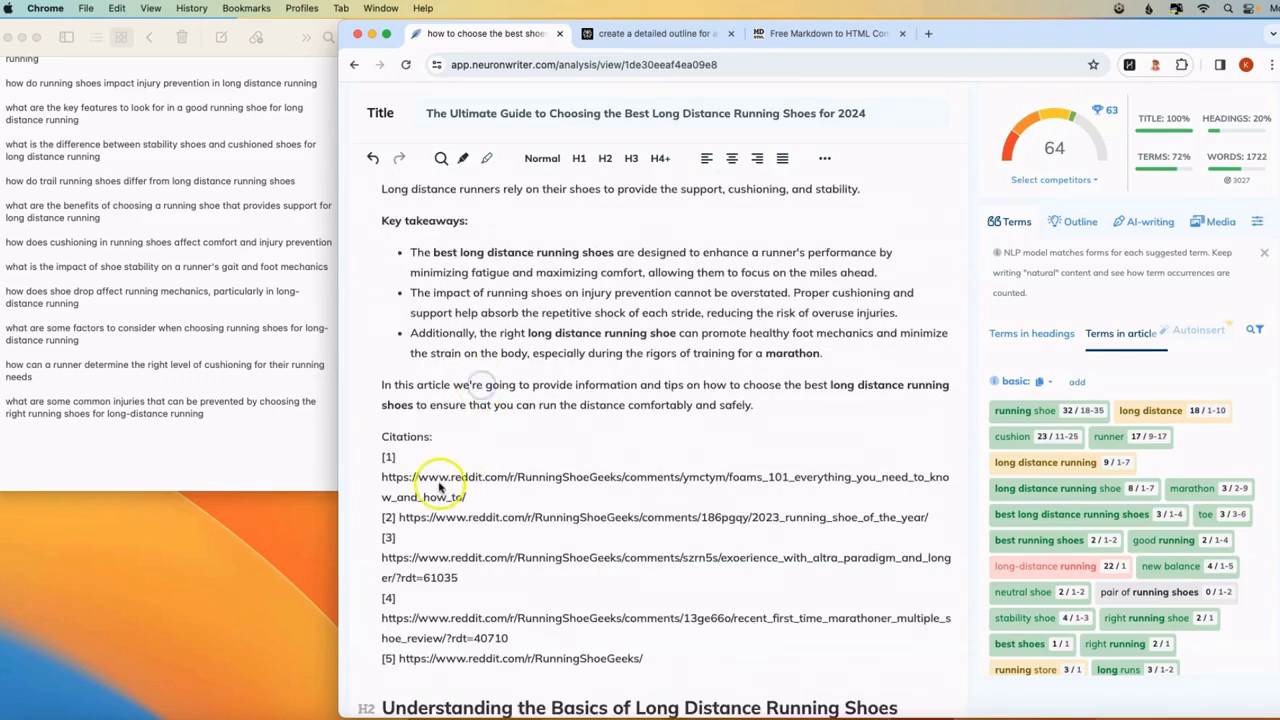
scroll(435, 485, down, 1)
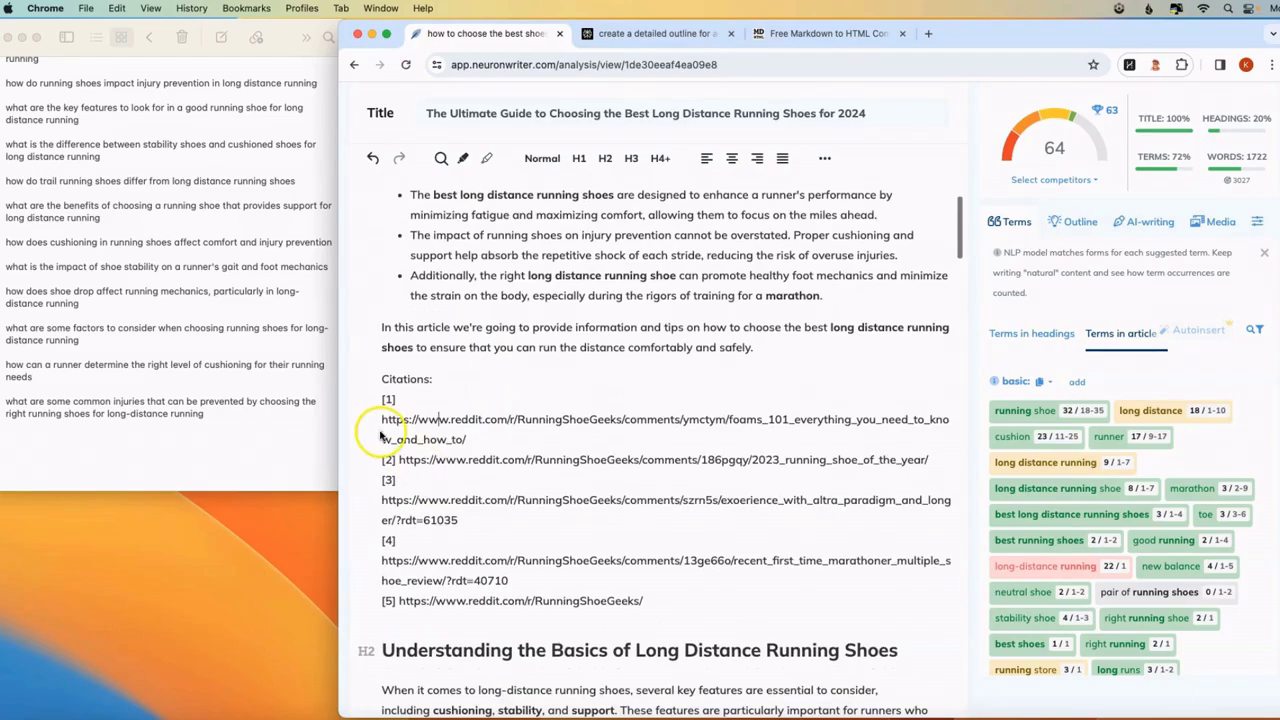
click(381, 421)
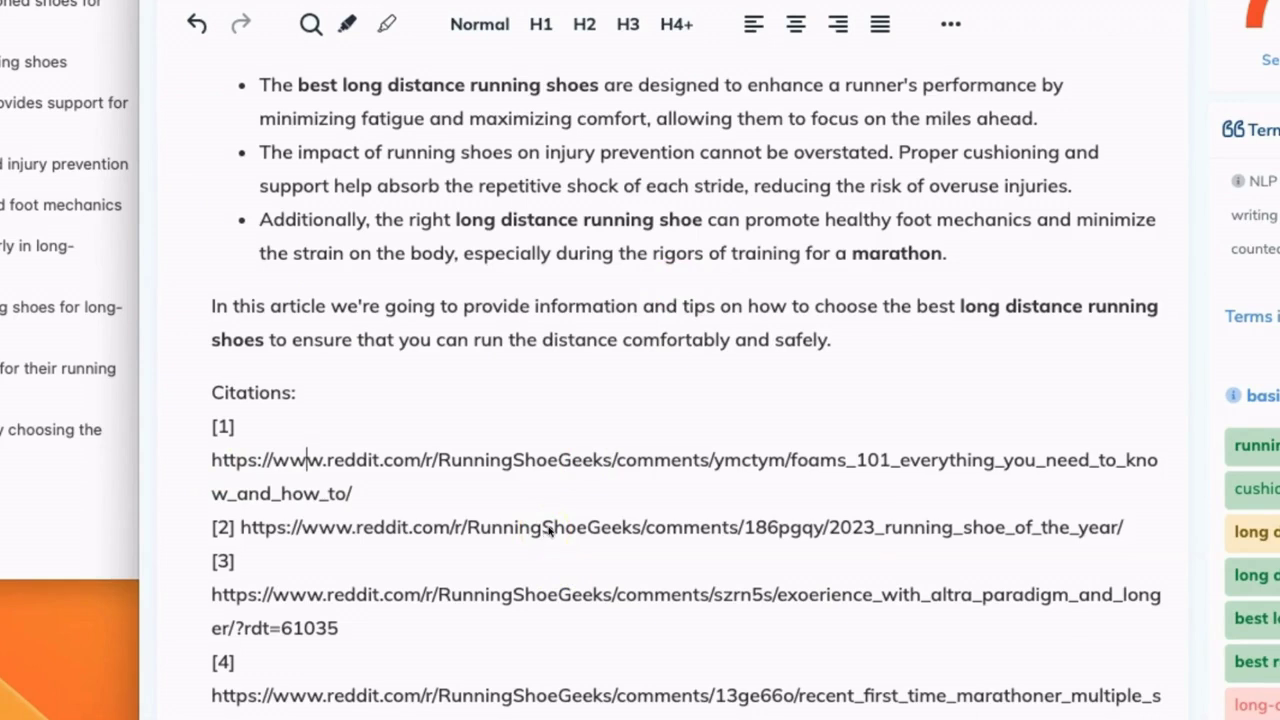
click(256, 532)
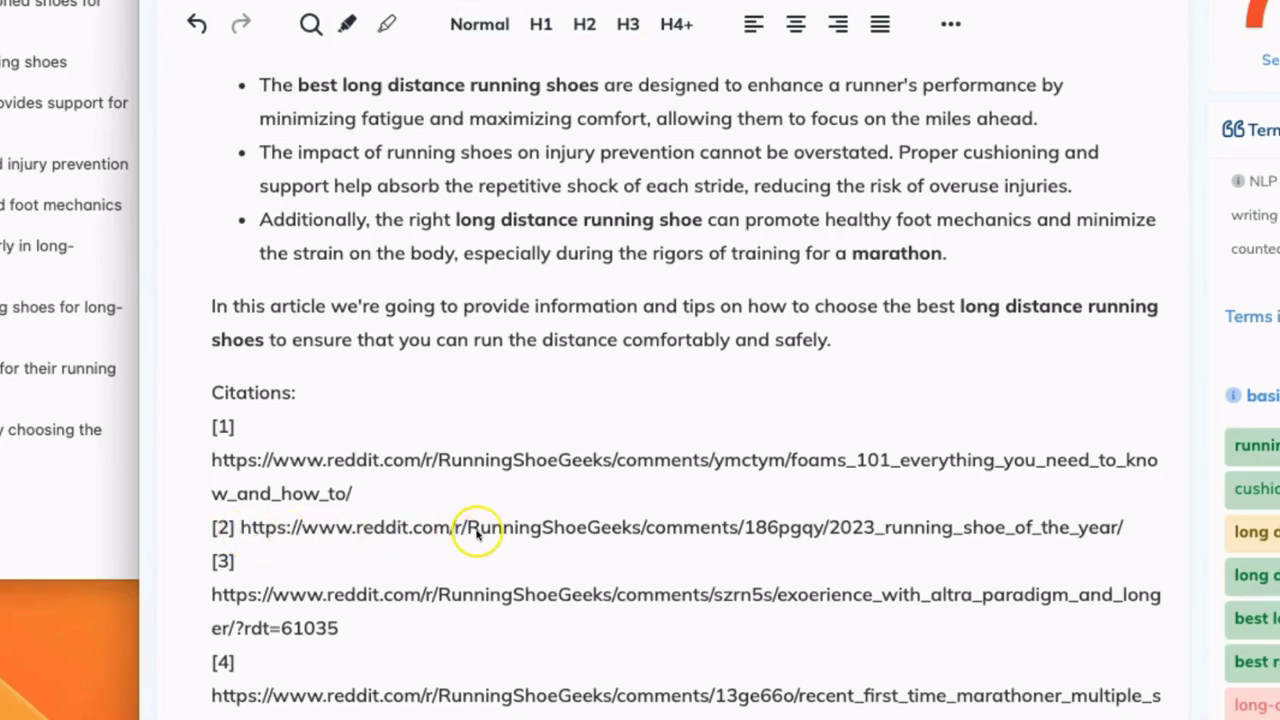
shift+click(1122, 527)
key(BackSpace)
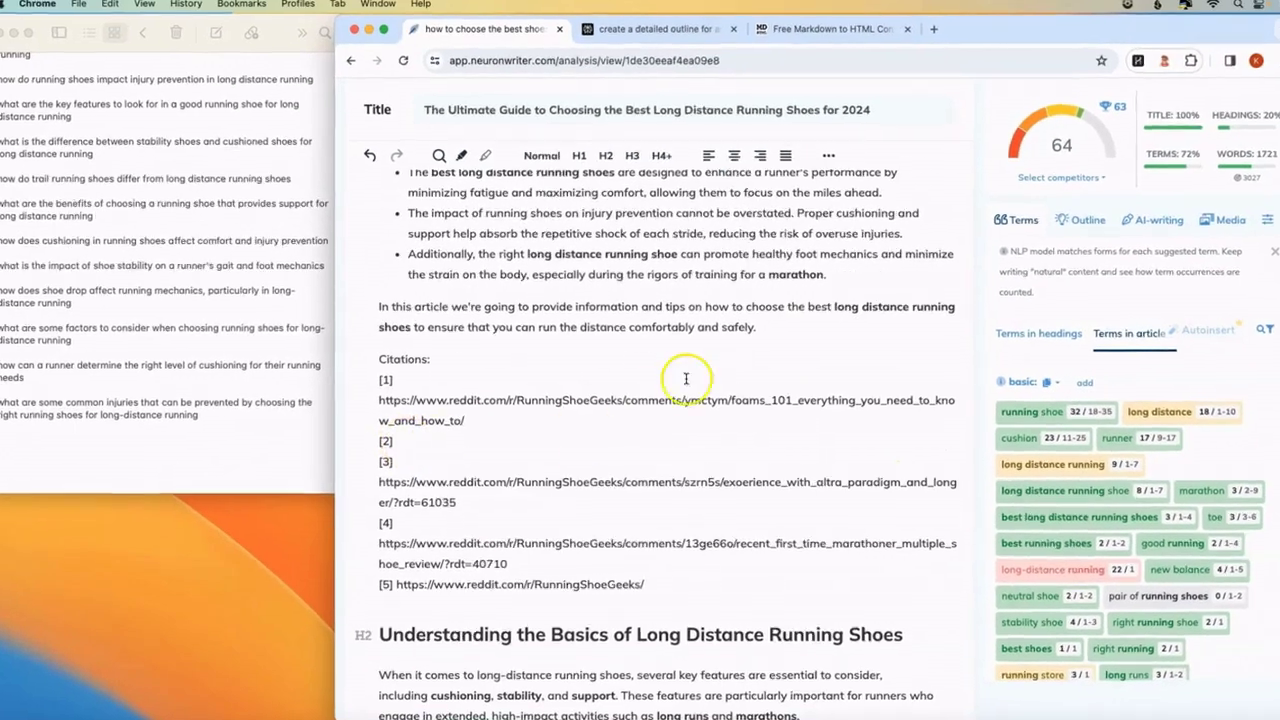
scroll(686, 378, up, 2)
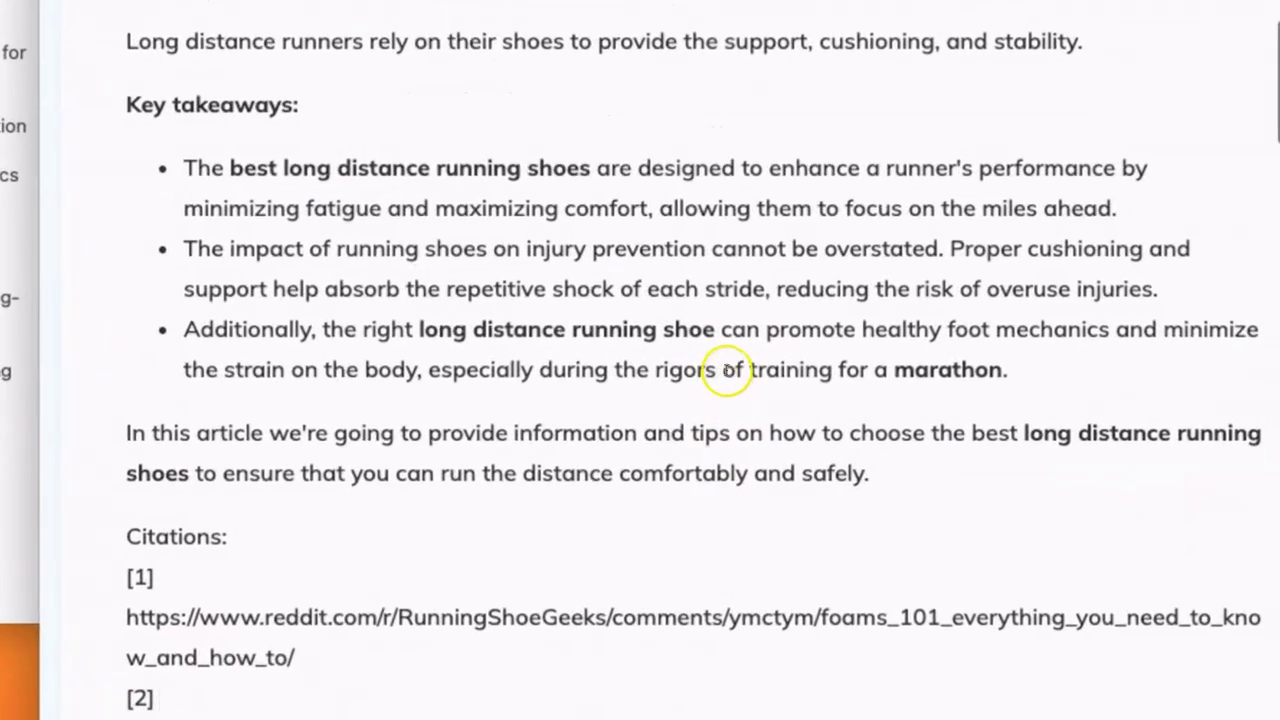
Link 'long distance running shoe' to the reddit citation URL, opening in a new window.
click(528, 327)
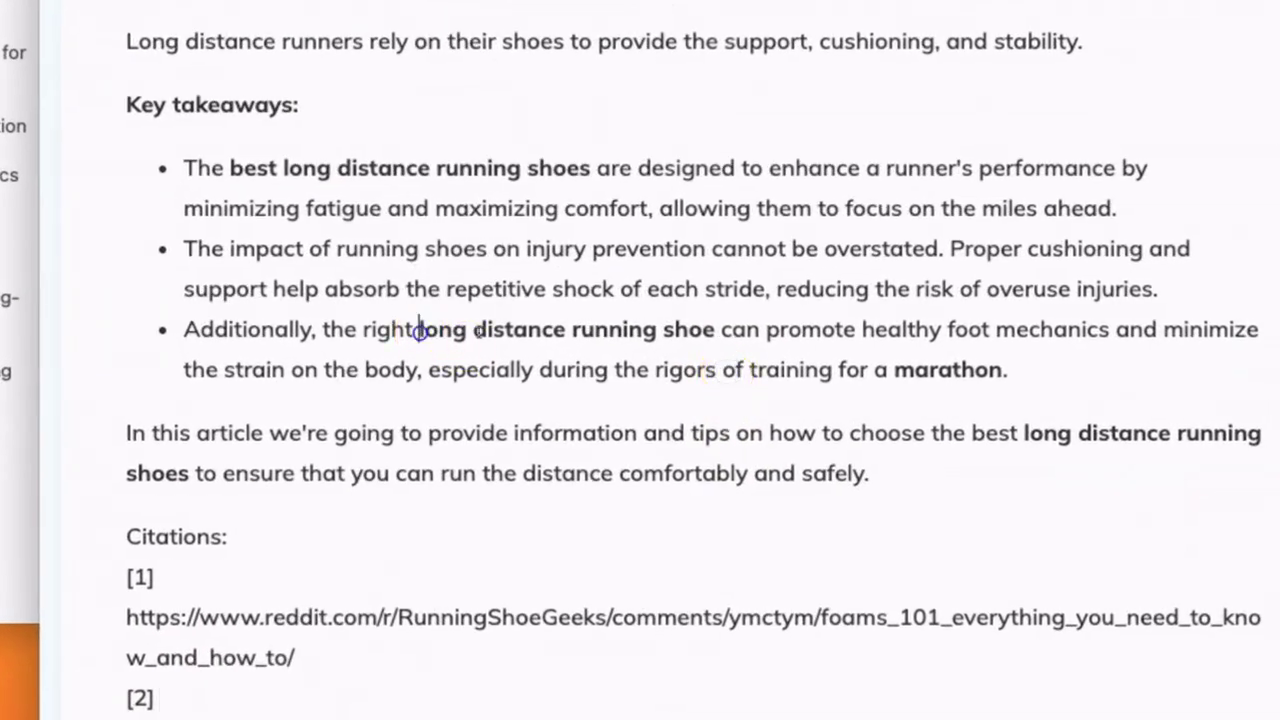
drag(419, 329, 714, 329)
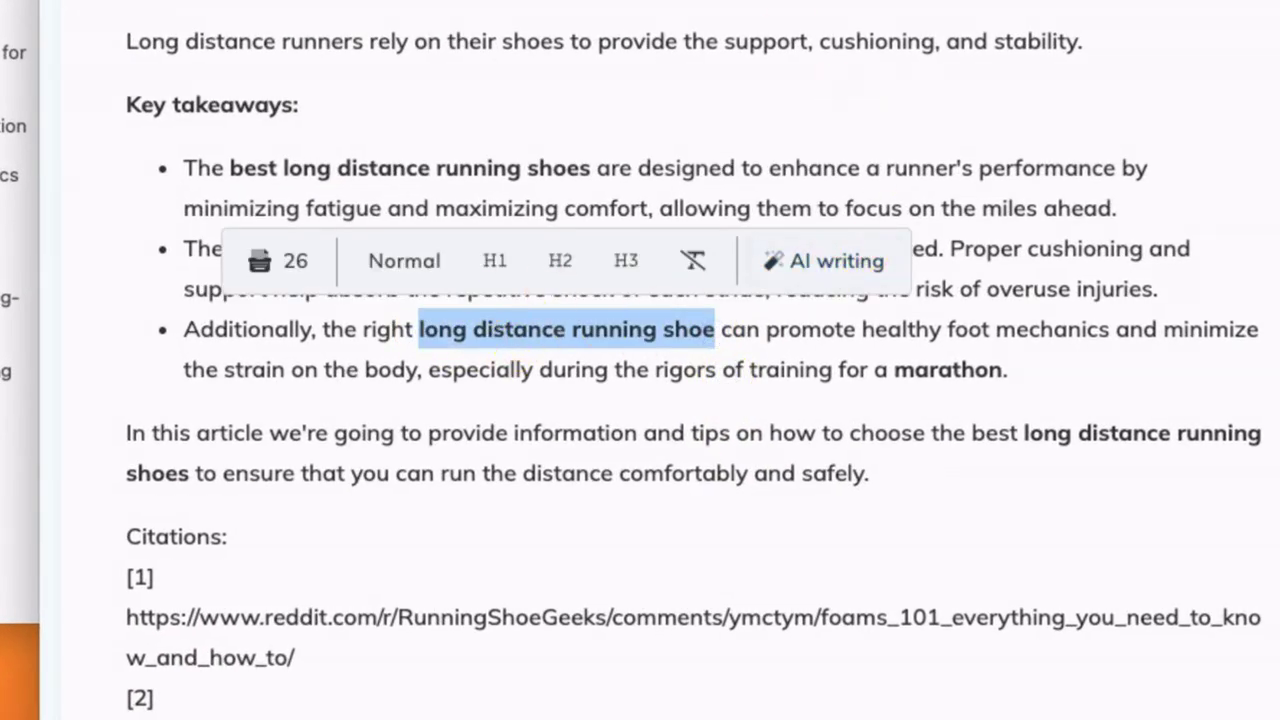
click(440, 20)
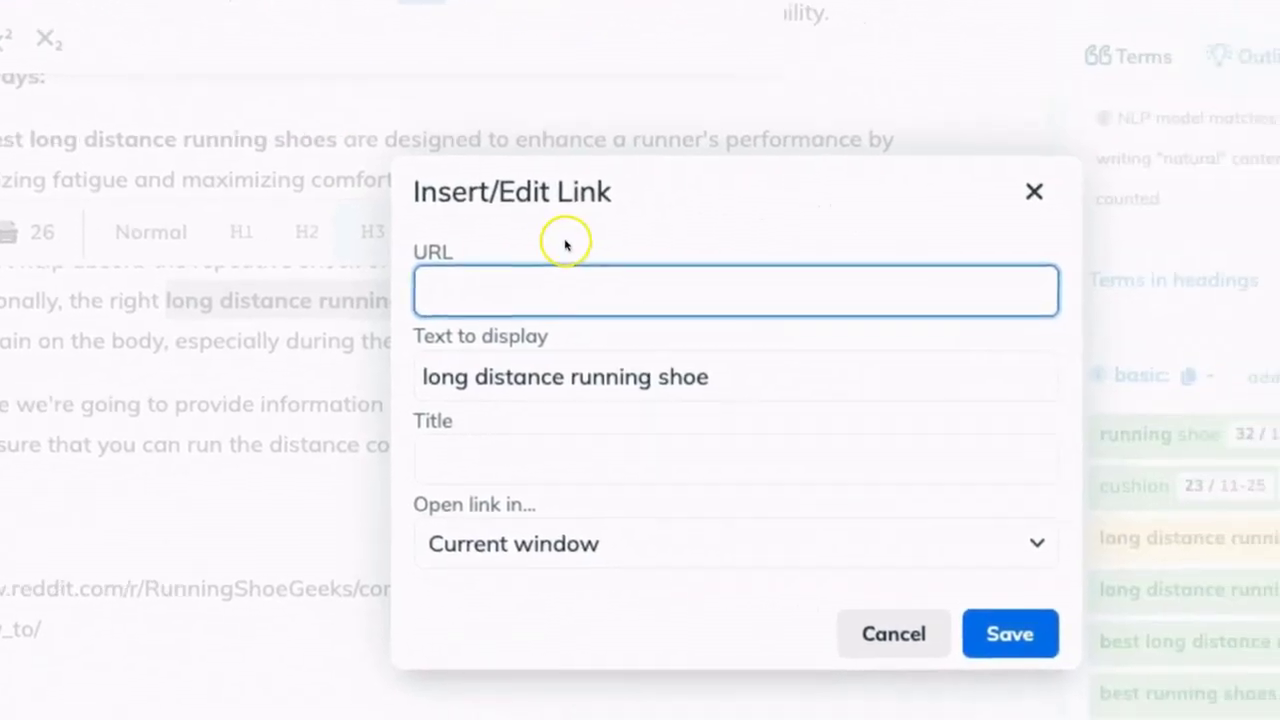
key(ctrl+v)
click(480, 459)
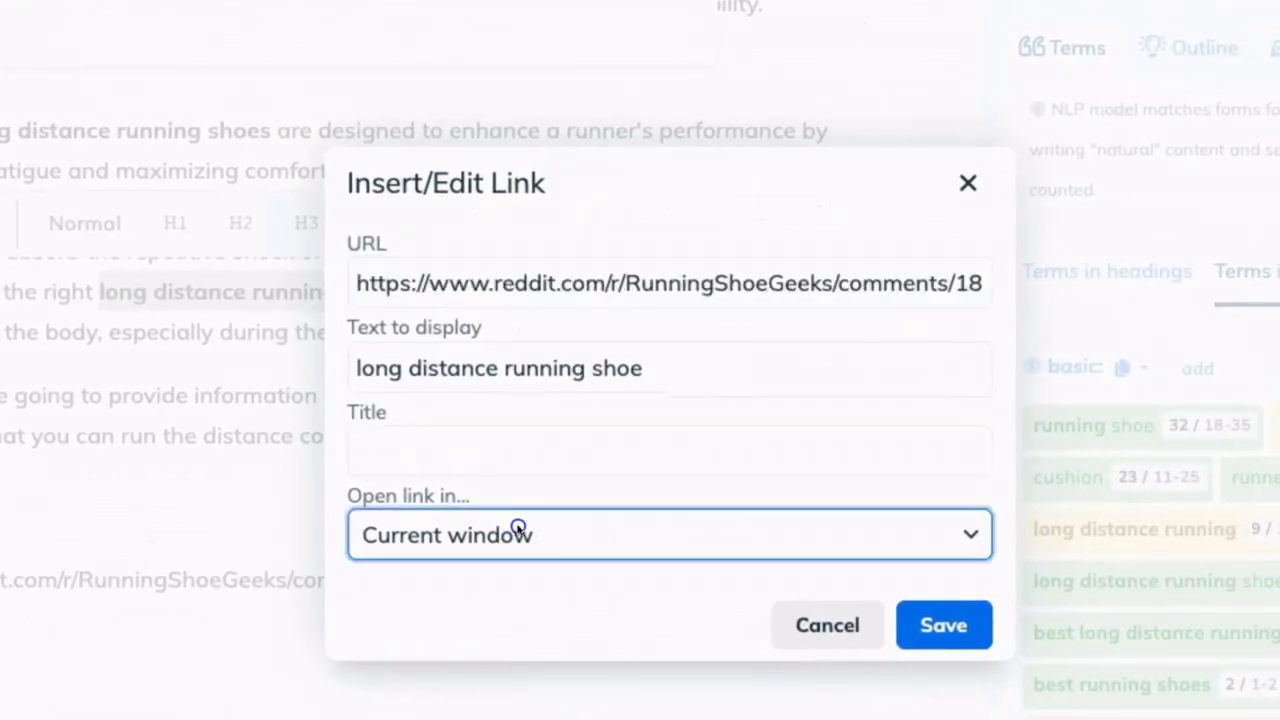
click(583, 538)
click(556, 654)
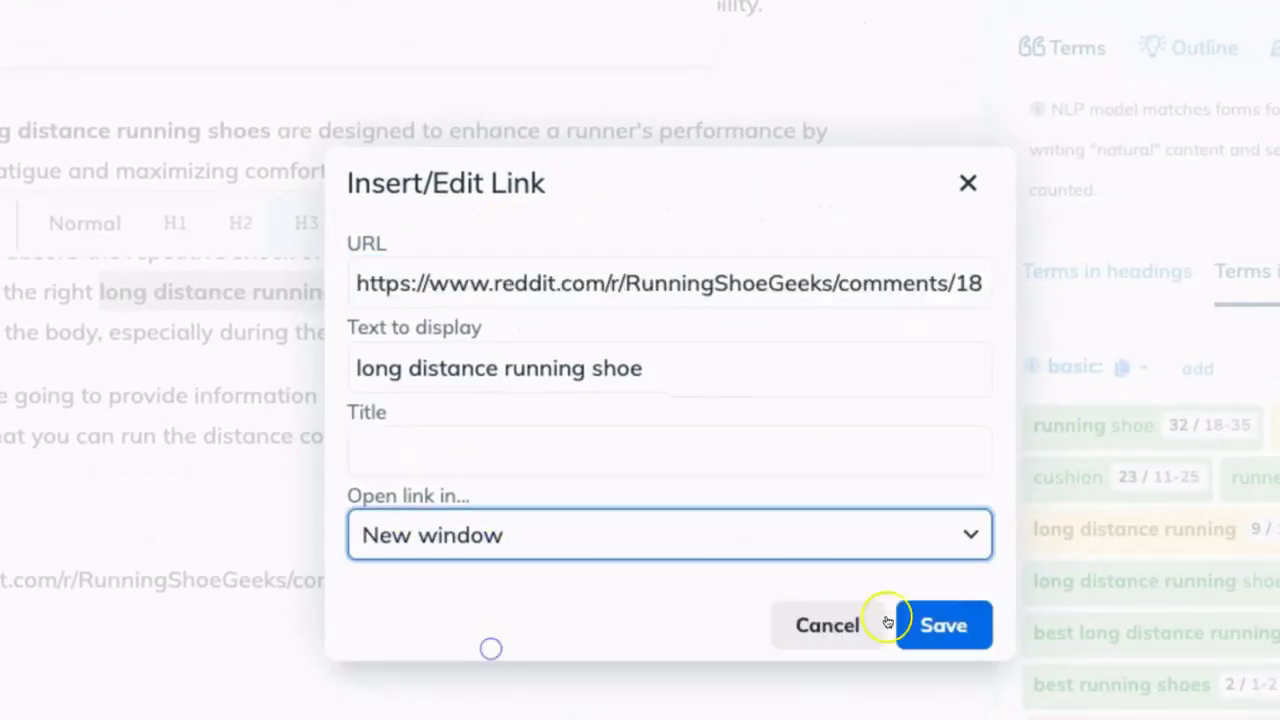
click(890, 624)
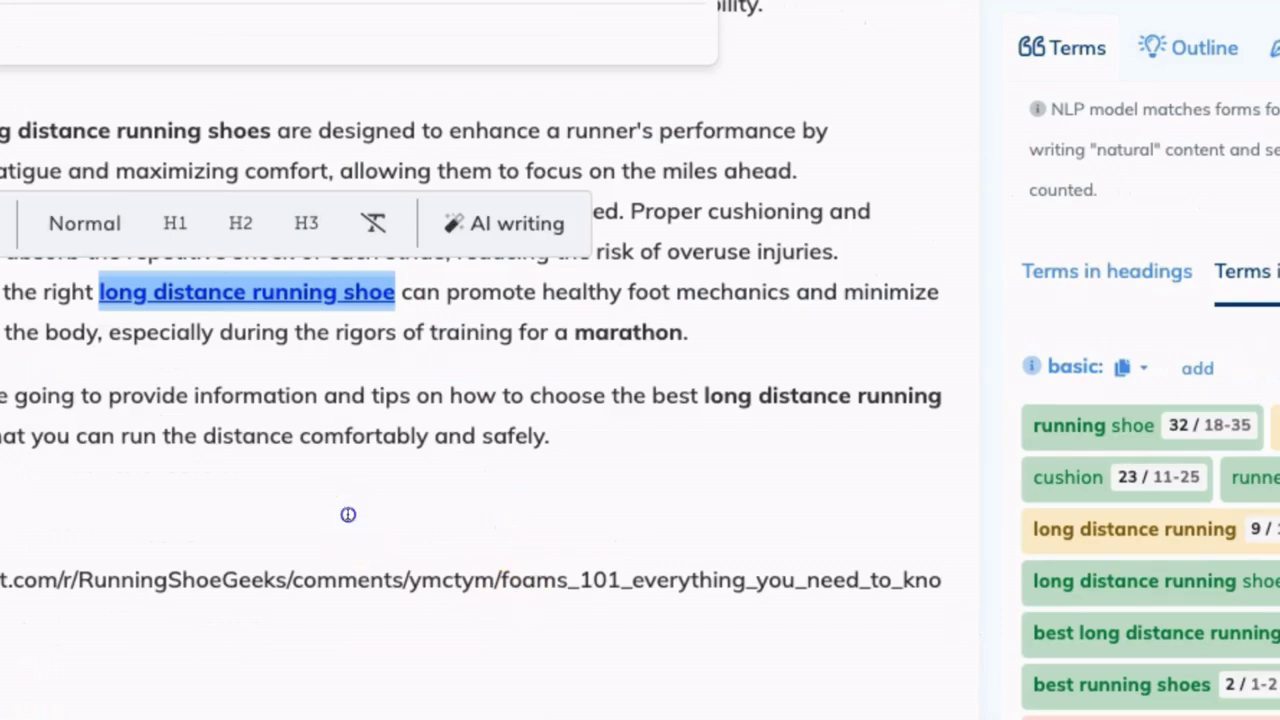
Scroll down to the citation links, selecting citation [1]'s URL and then deselecting it.
scroll(560, 500, down, 5)
scroll(592, 497, down, 15)
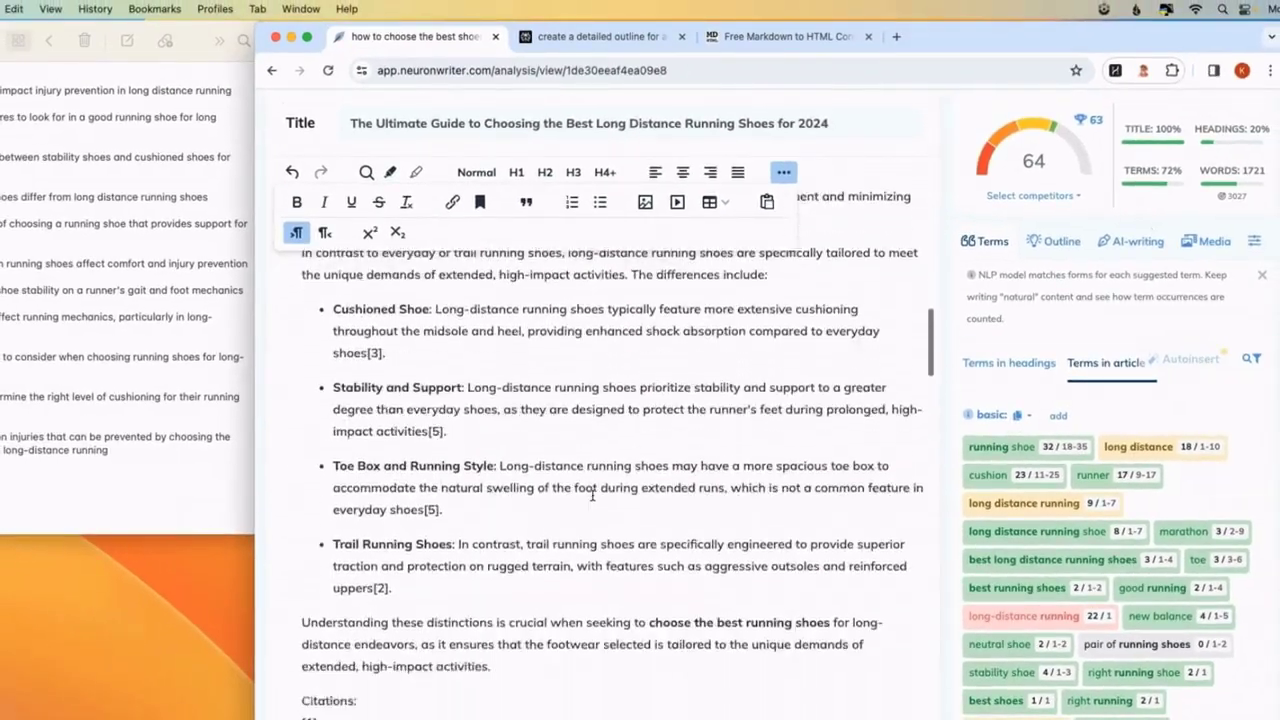
drag(300, 480, 418, 500)
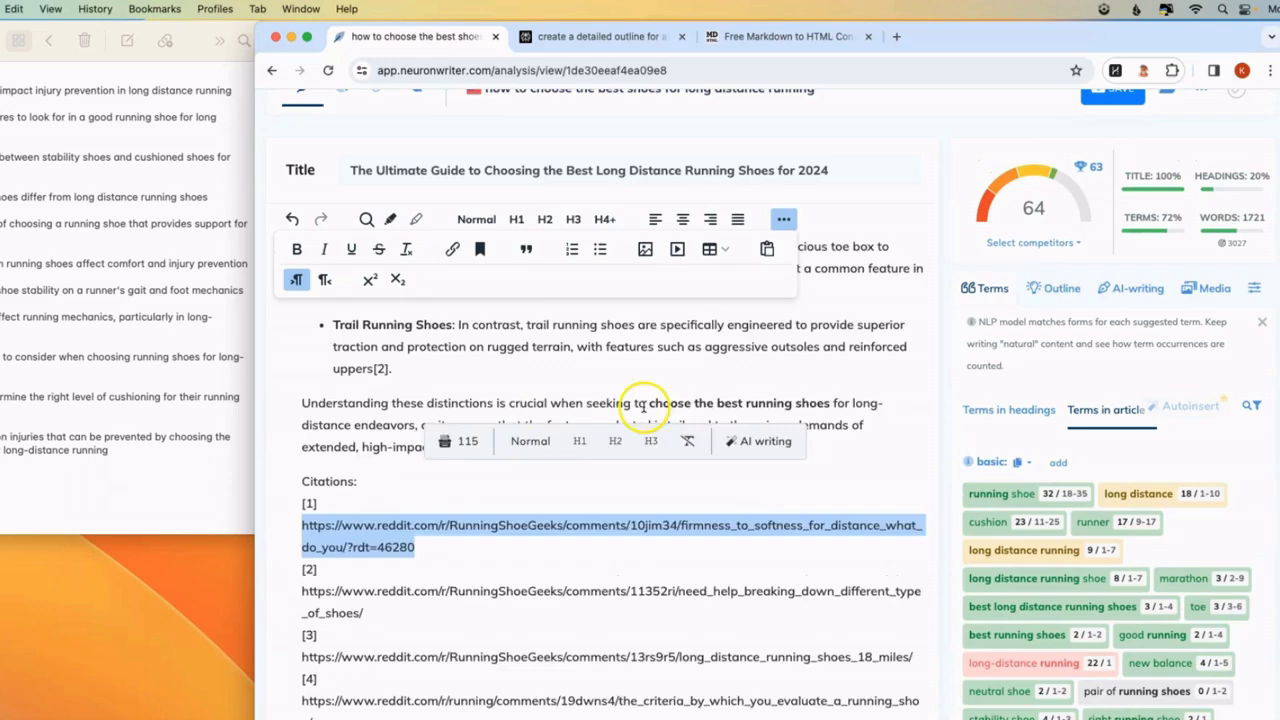
scroll(500, 480, up, 2)
click(363, 553)
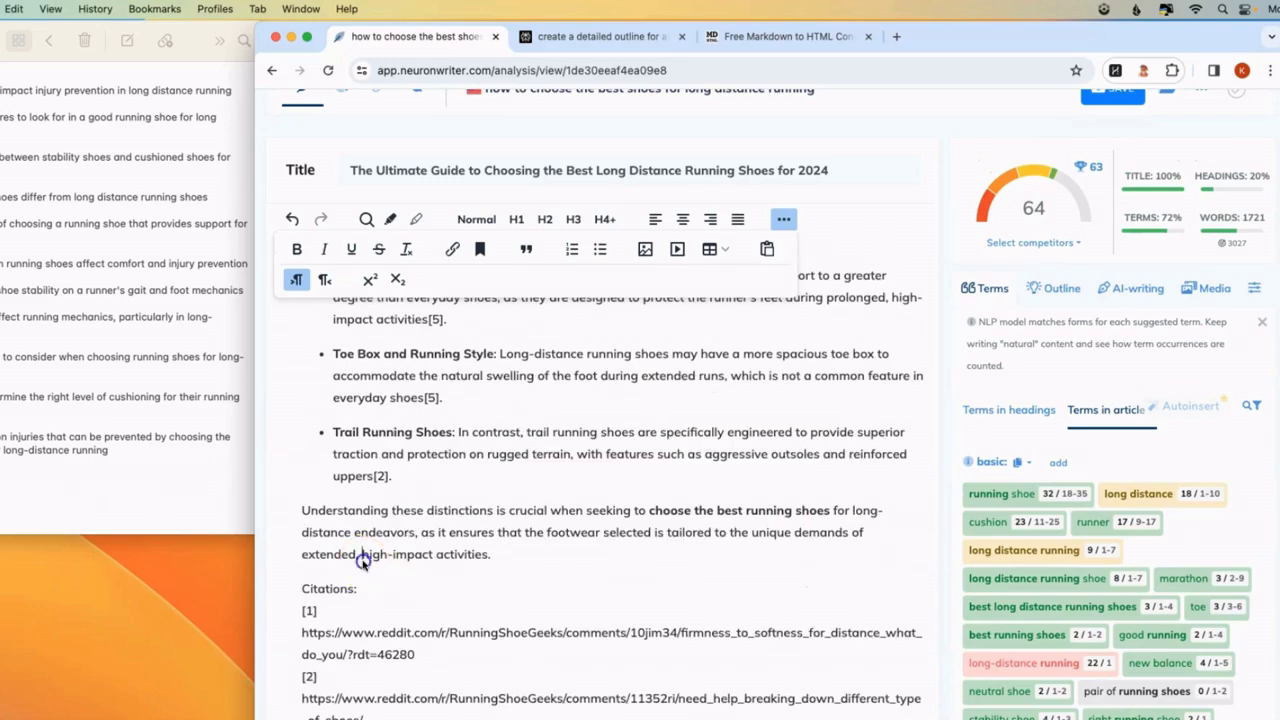
scroll(320, 620, down, 1)
scroll(312, 618, down, 15)
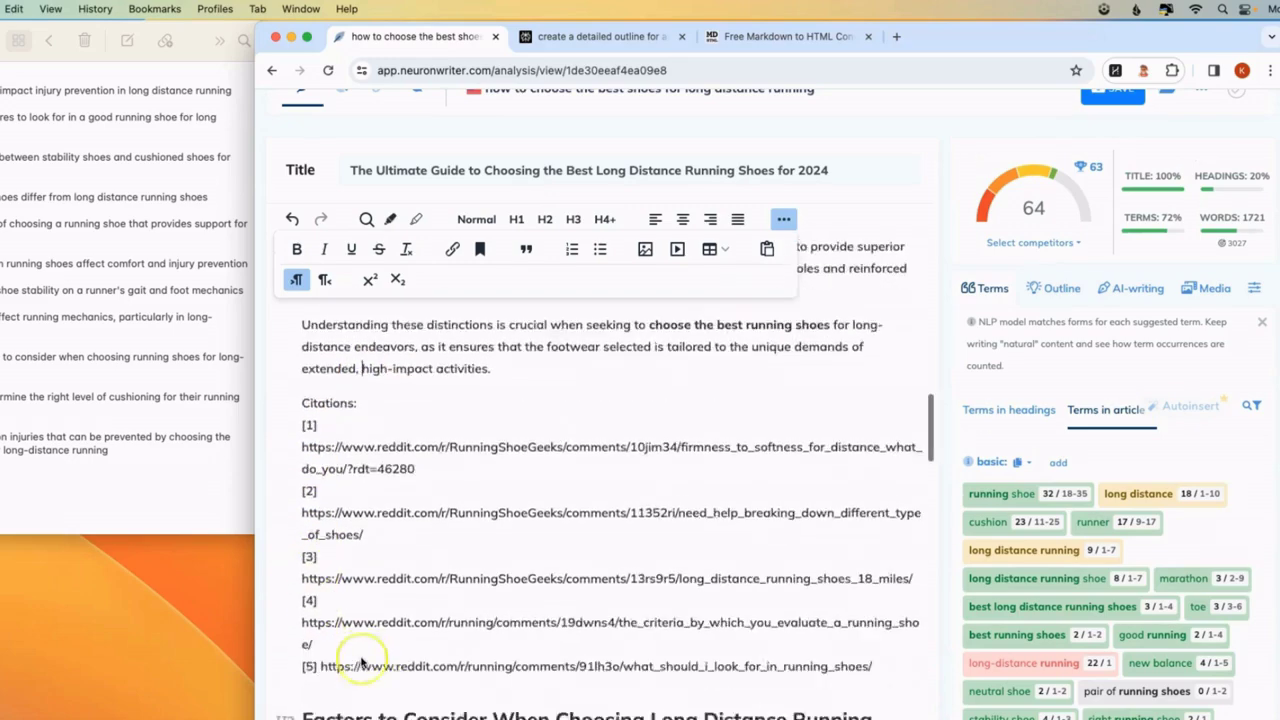
scroll(362, 663, down, 5)
scroll(362, 663, up, 3)
scroll(316, 530, down, 1)
Rename the Citations label to 'Resources' and make it an H3 heading.
click(316, 530)
double_click(371, 517)
text(Resources)
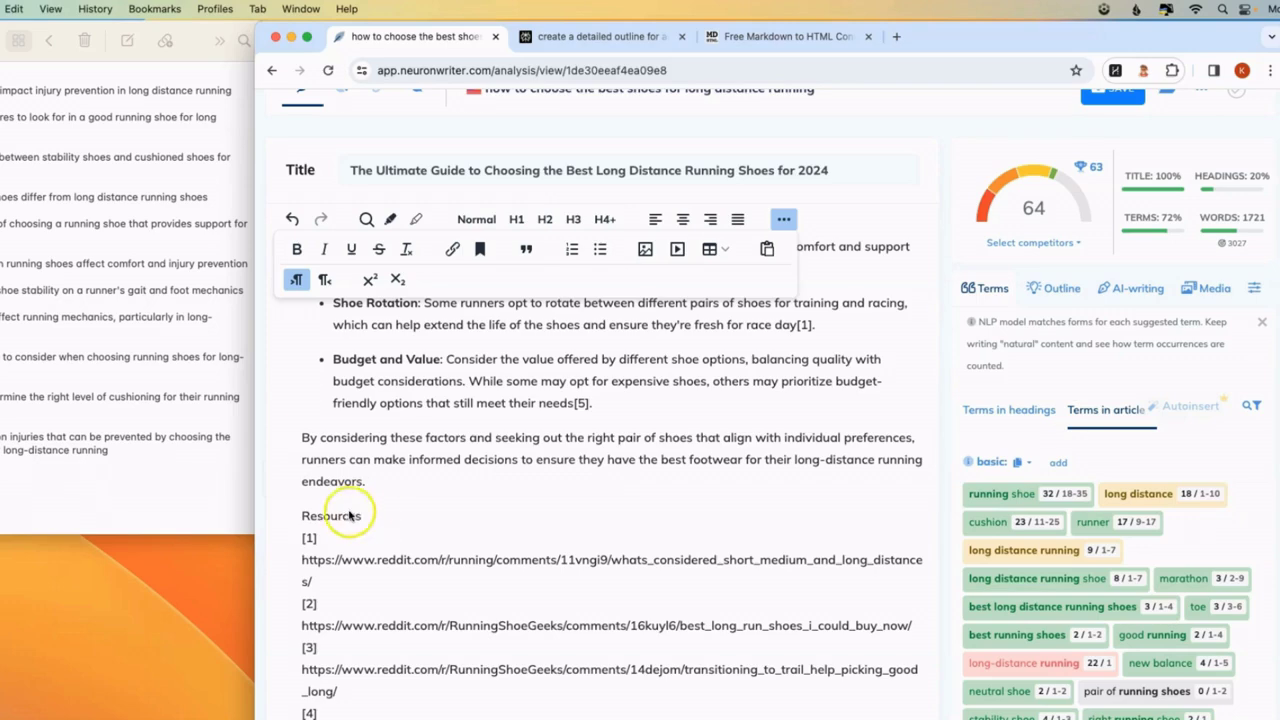
drag(361, 516, 300, 516)
click(604, 219)
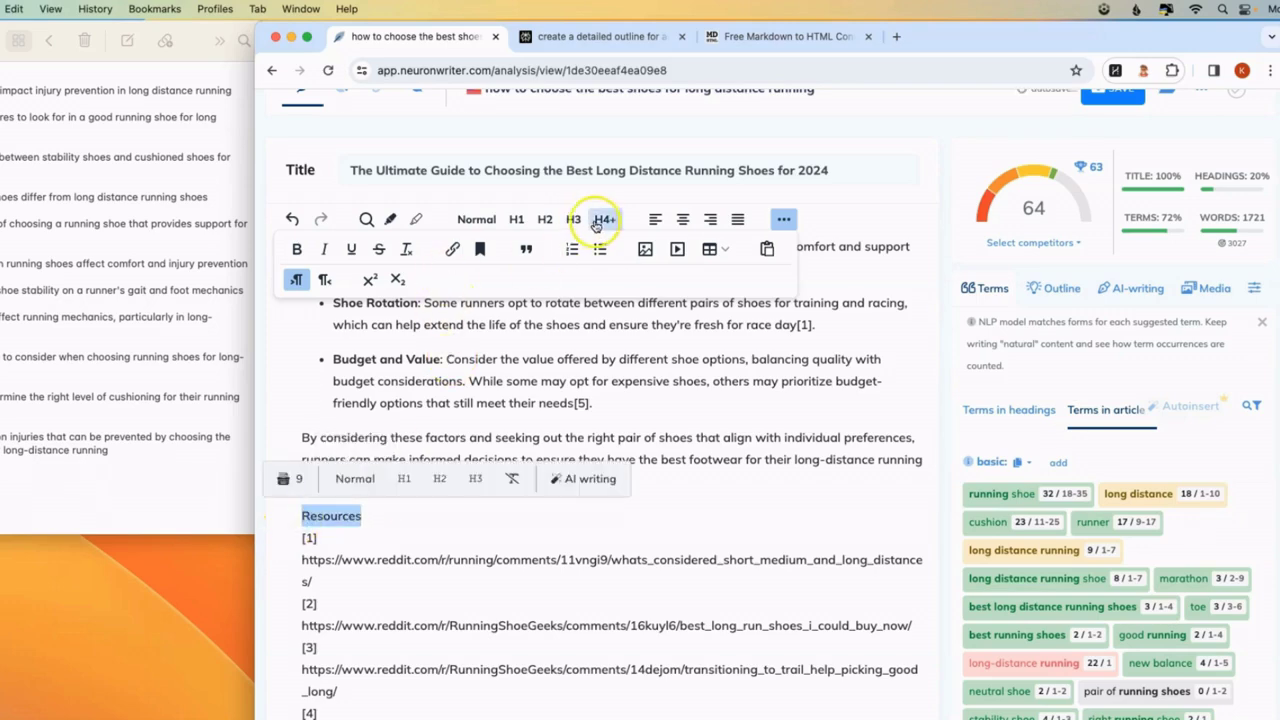
click(474, 479)
scroll(349, 590, down, 1)
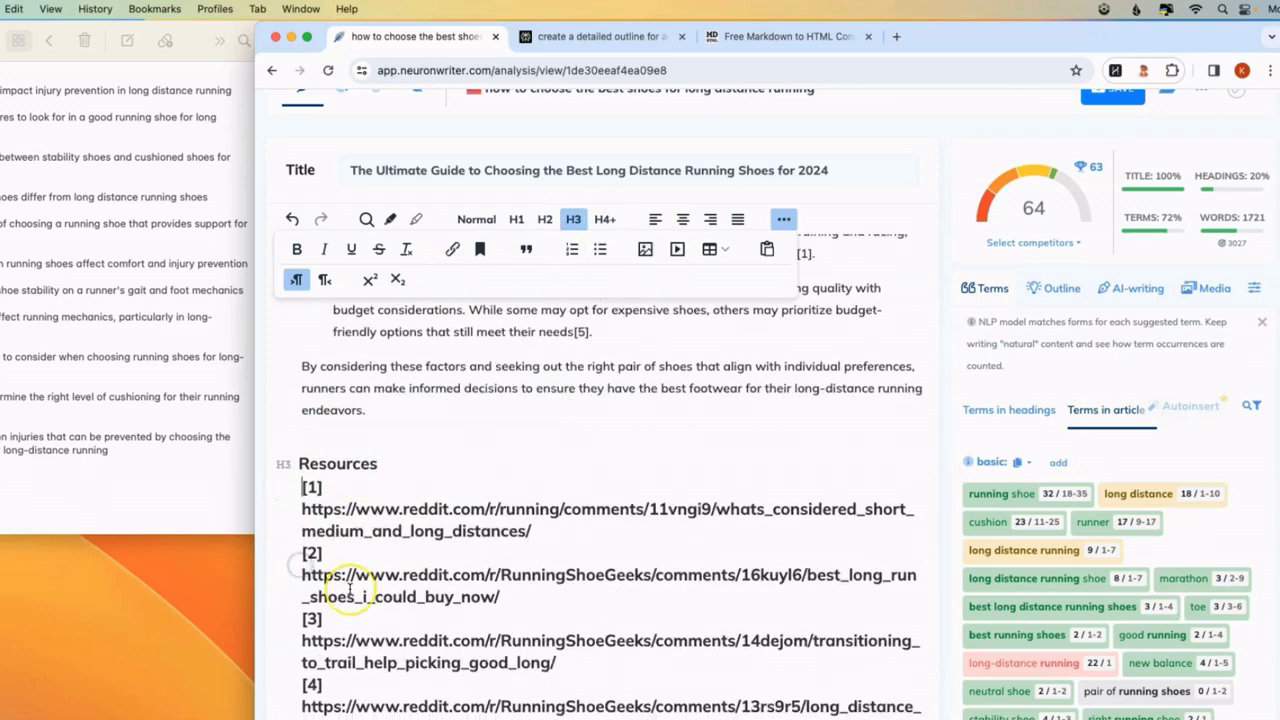
scroll(349, 590, down, 2)
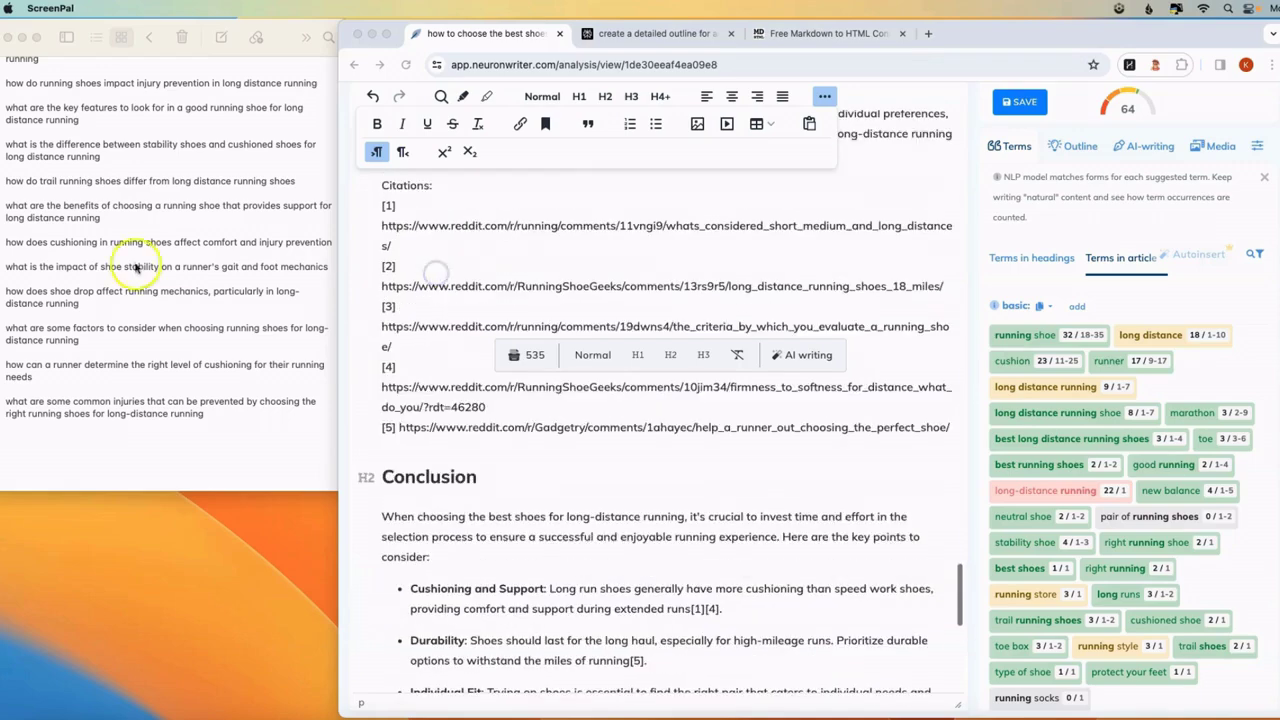
Pick the benefits-of-choosing-the-right-shoes question line from the notes.
click(103, 268)
scroll(100, 262, up, 3)
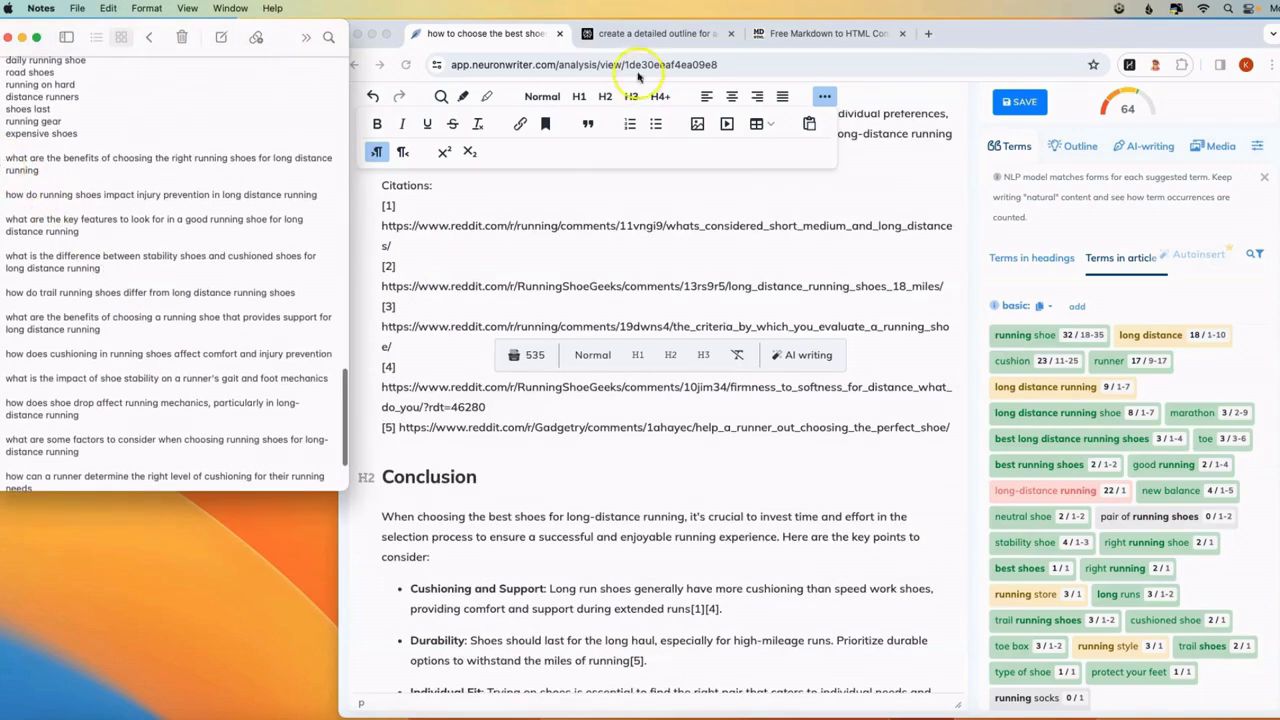
click(660, 33)
scroll(640, 495, down, 10)
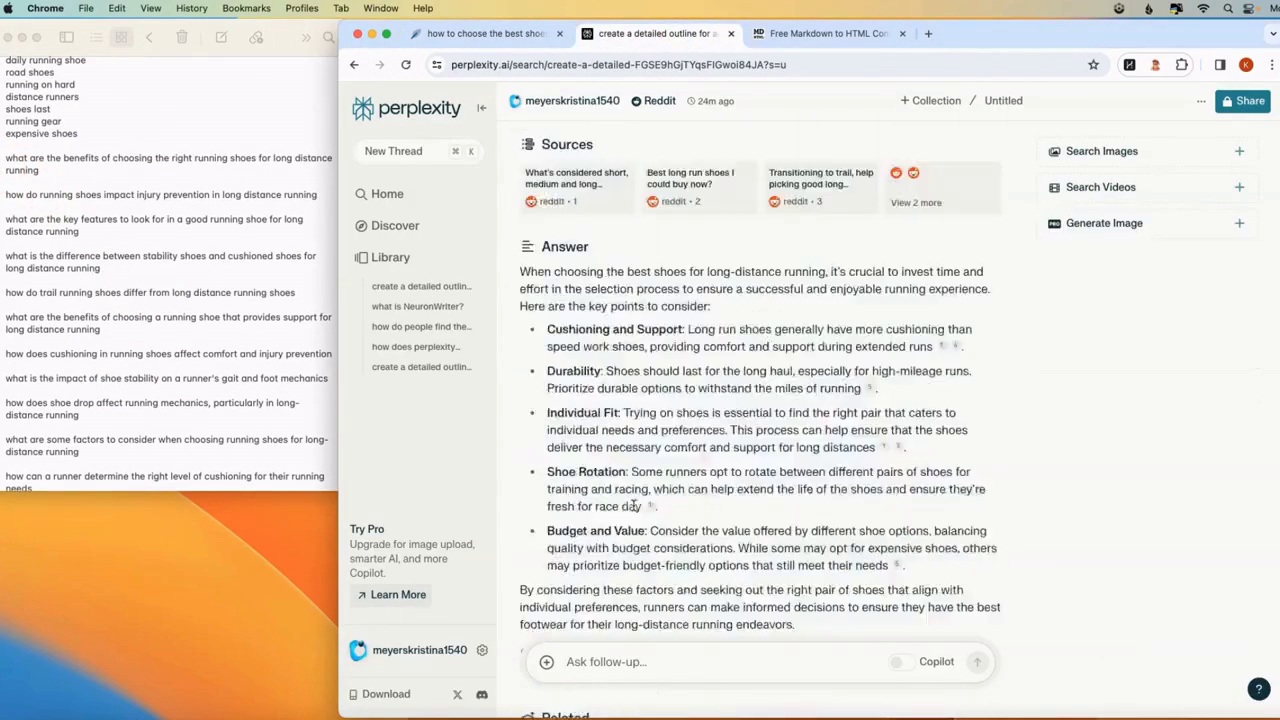
click(66, 231)
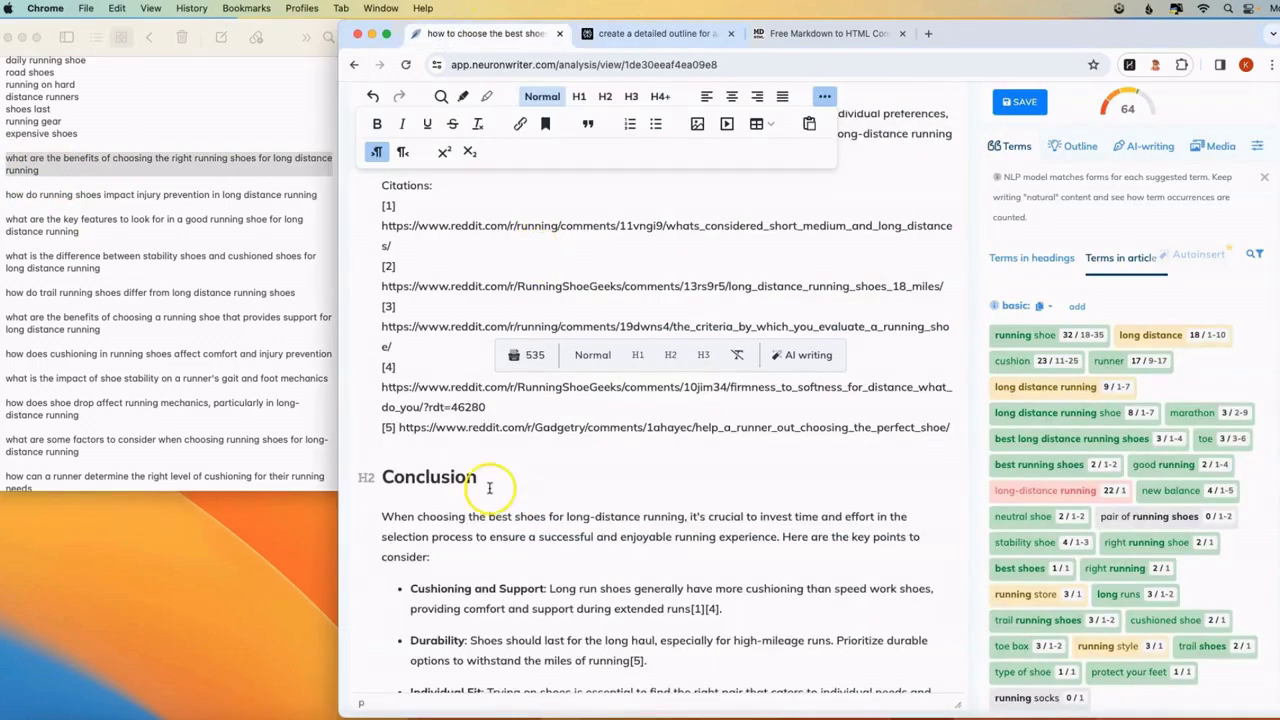
click(330, 318)
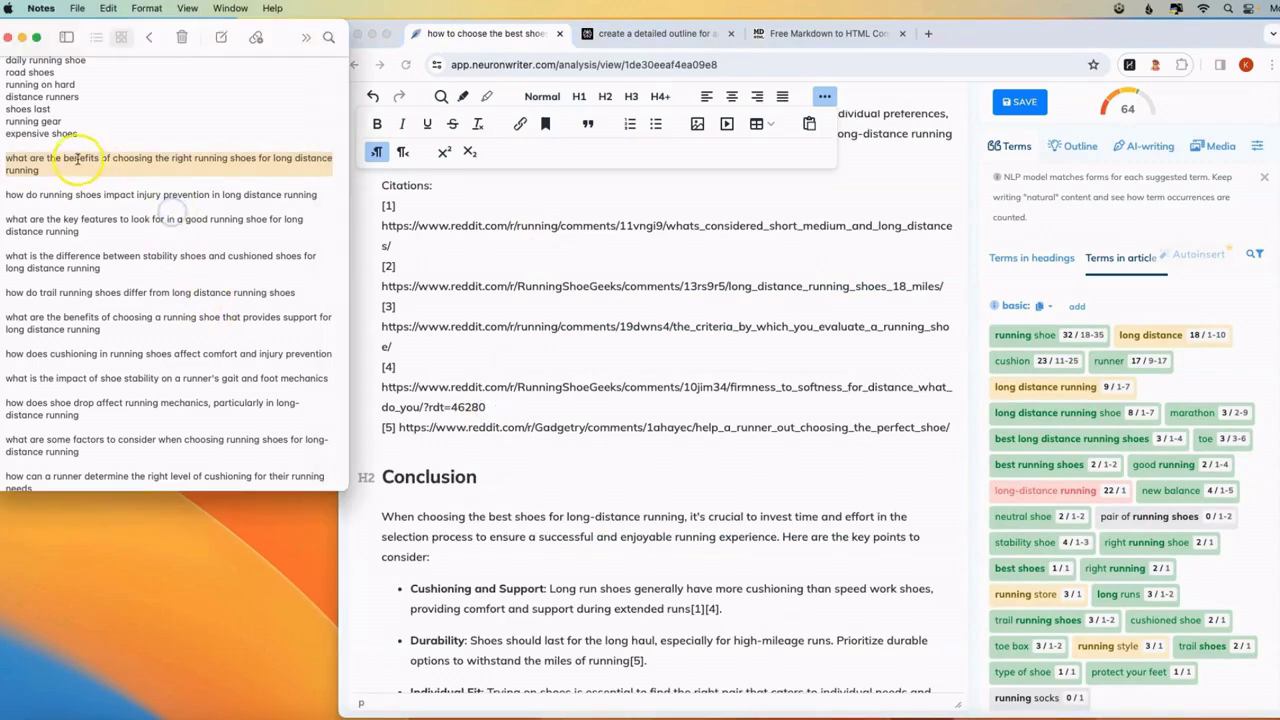
Paste the question on a new line after 'include:', make it H2, and capitalise 'What'.
click(483, 277)
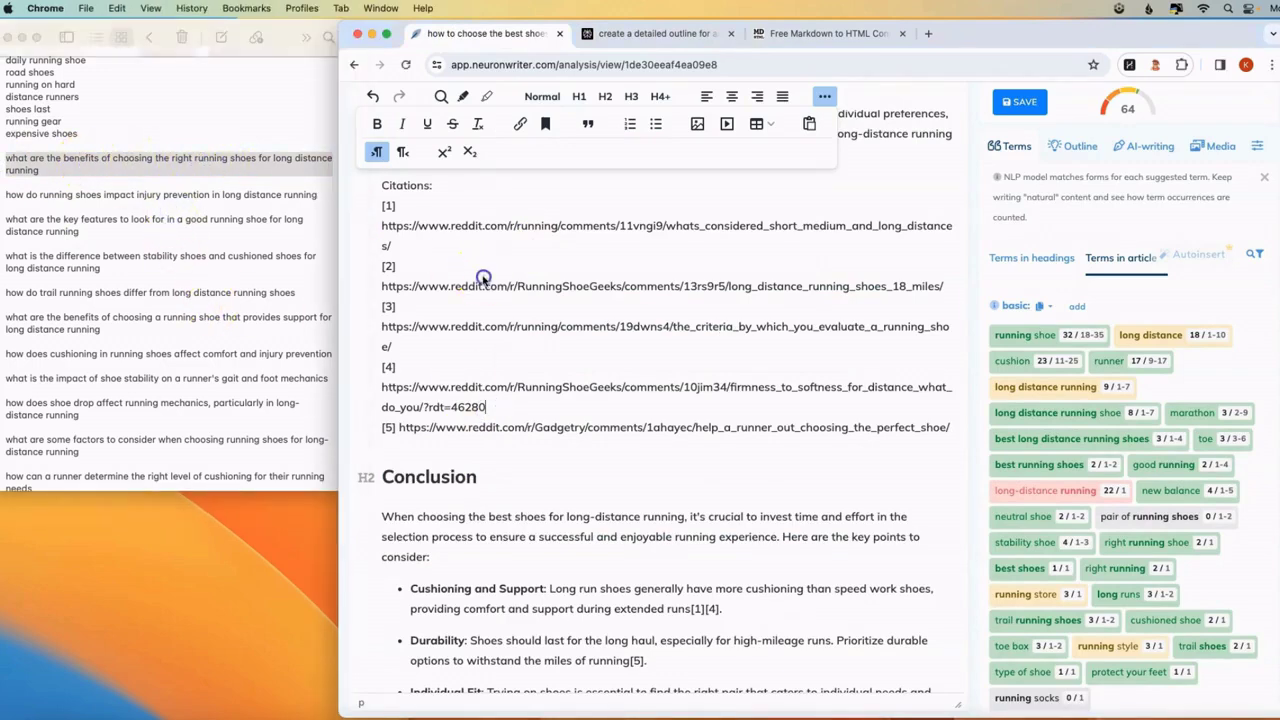
scroll(483, 280, up, 10)
scroll(483, 280, down, 10)
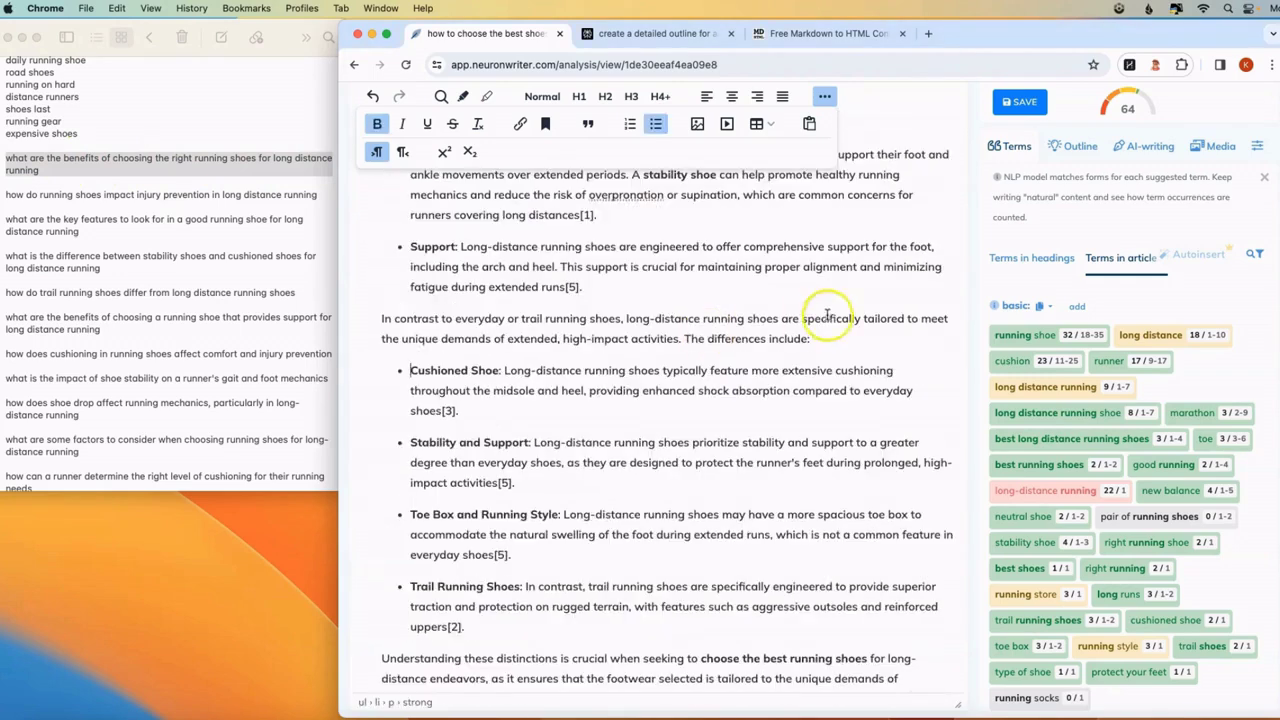
click(840, 347)
key(Return)
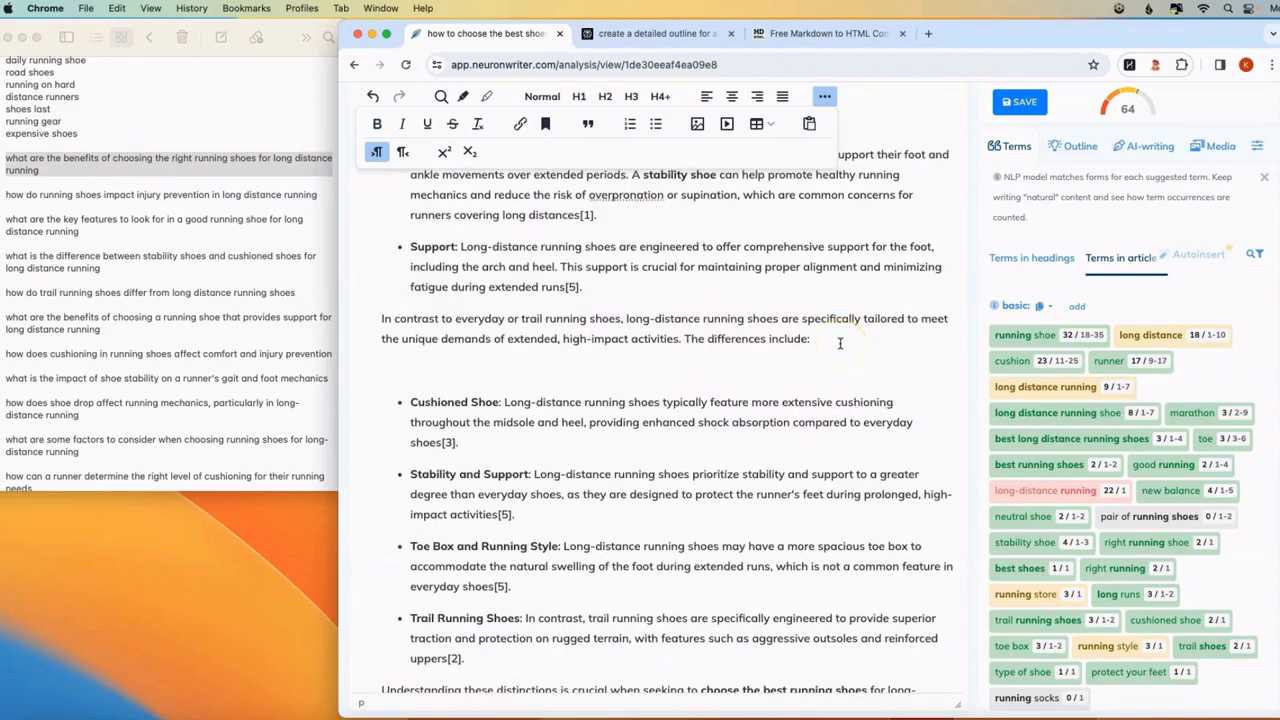
text(what are the benefits of choosing the right running shoes for long distance running)
triple_click(557, 366)
click(606, 96)
click(514, 400)
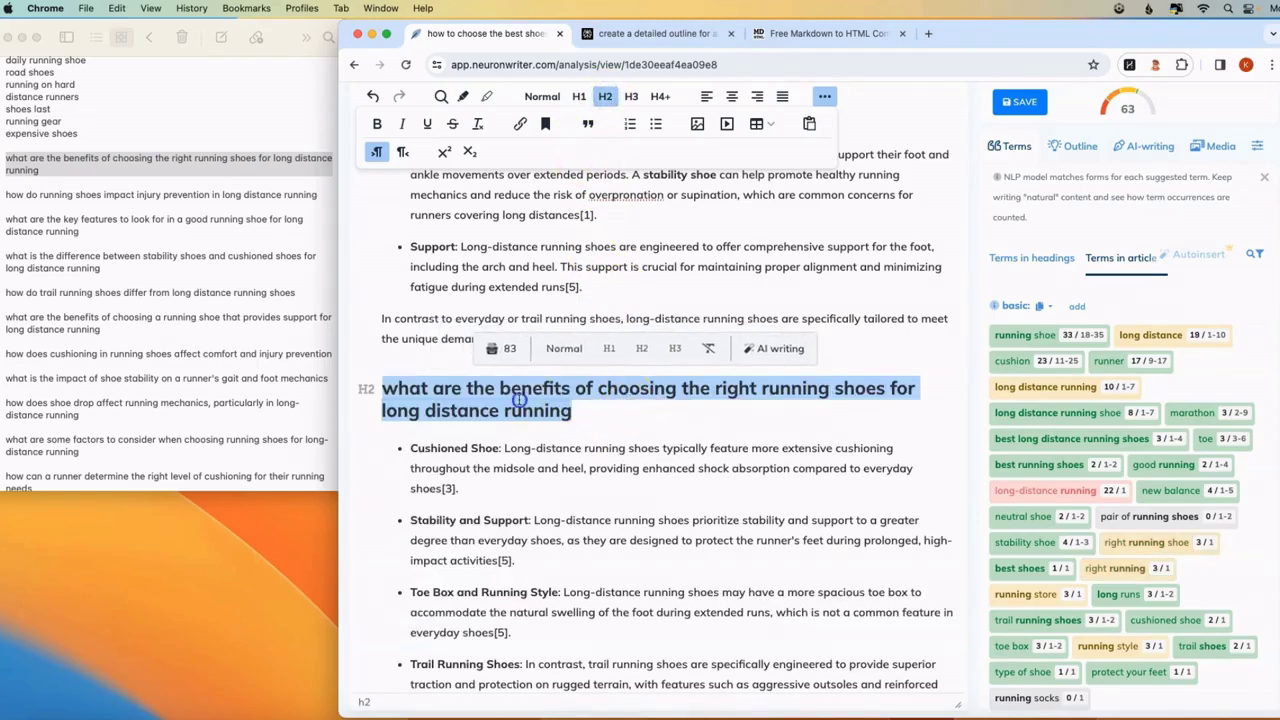
text(W)
click(577, 412)
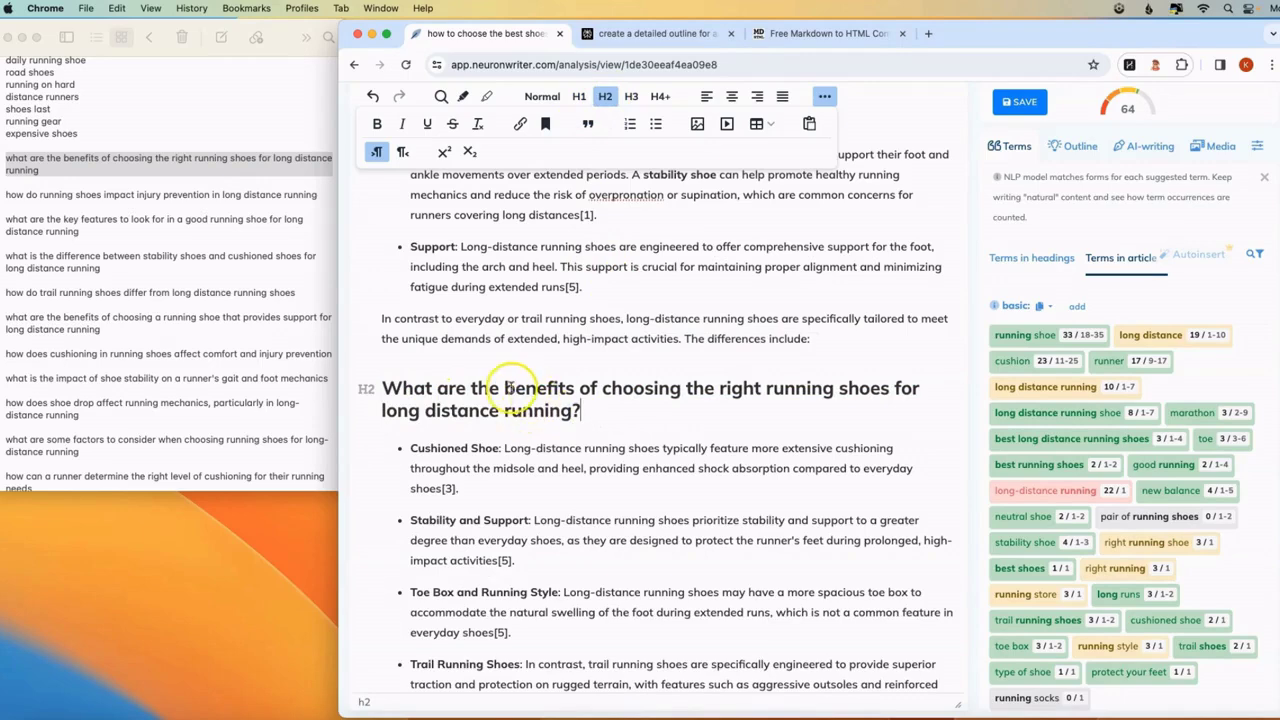
Select the FAQ questions in the notes, from stability-versus-cushioned onward.
click(65, 320)
click(10, 256)
shift+click(96, 455)
key(cmd+c)
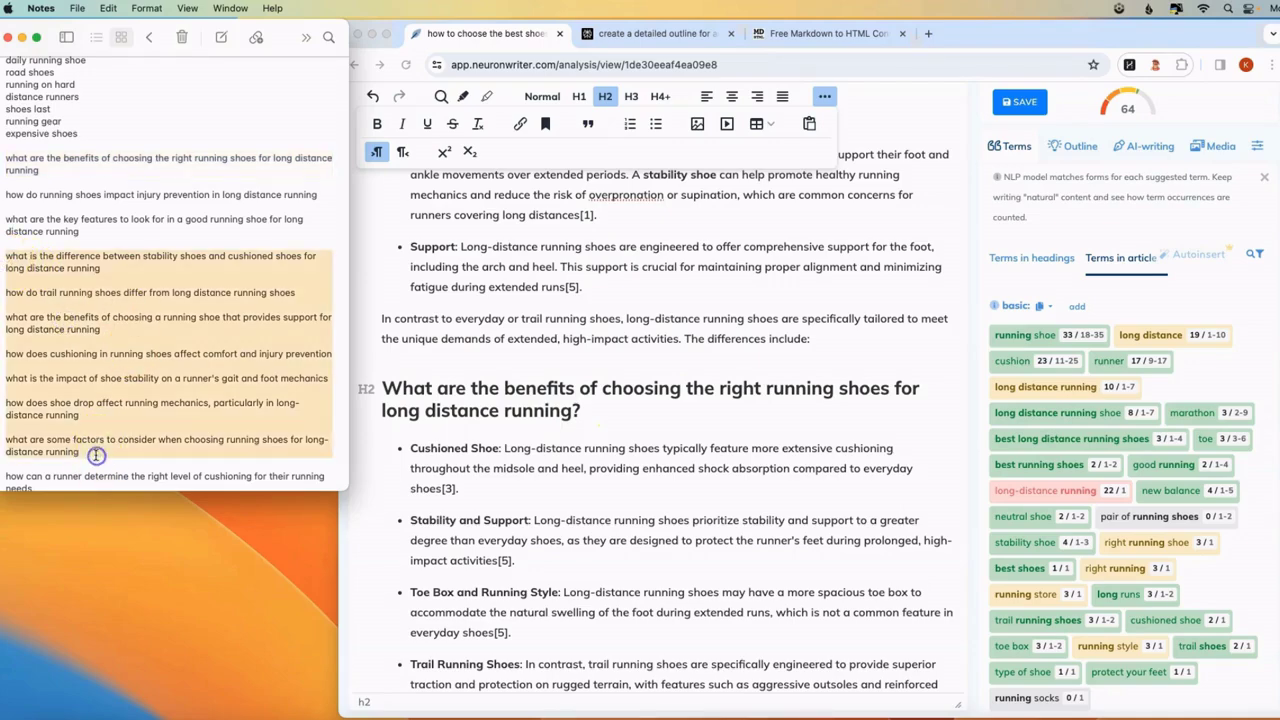
Insert an FAQs heading above Conclusion, paste the questions beneath, and make the first one H3.
click(628, 408)
scroll(628, 410, down, 5)
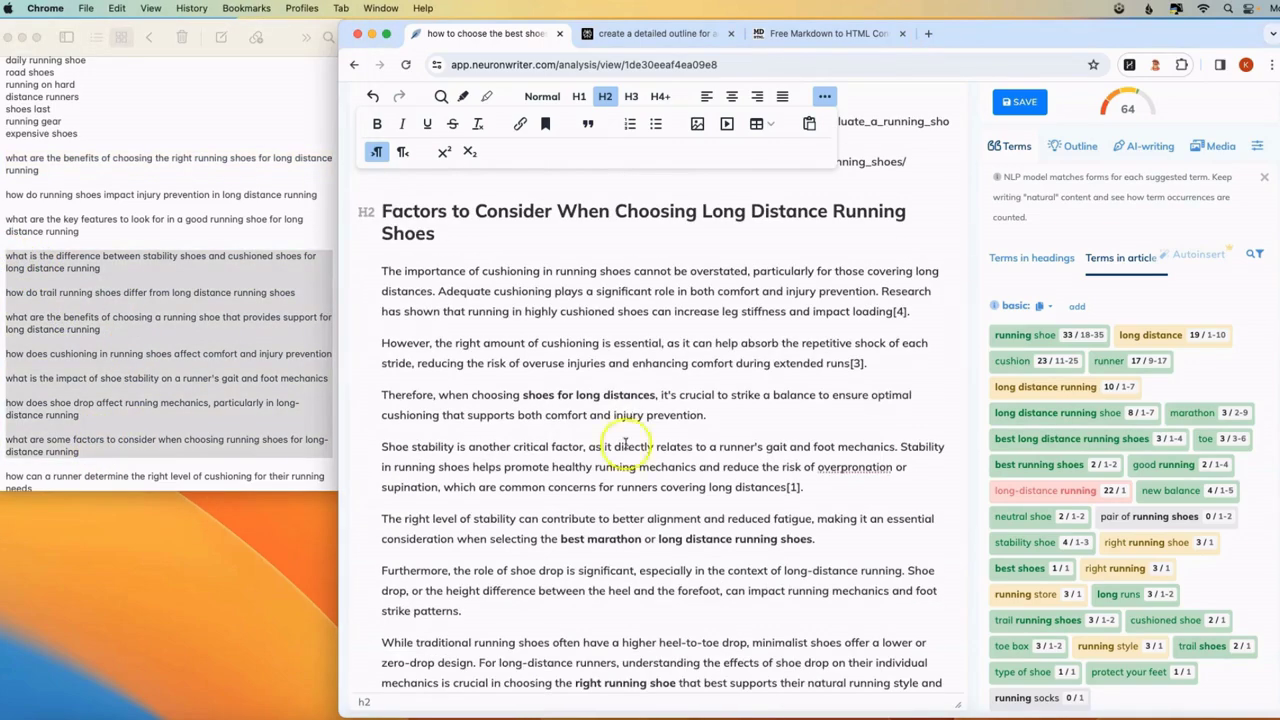
scroll(625, 478, down, 15)
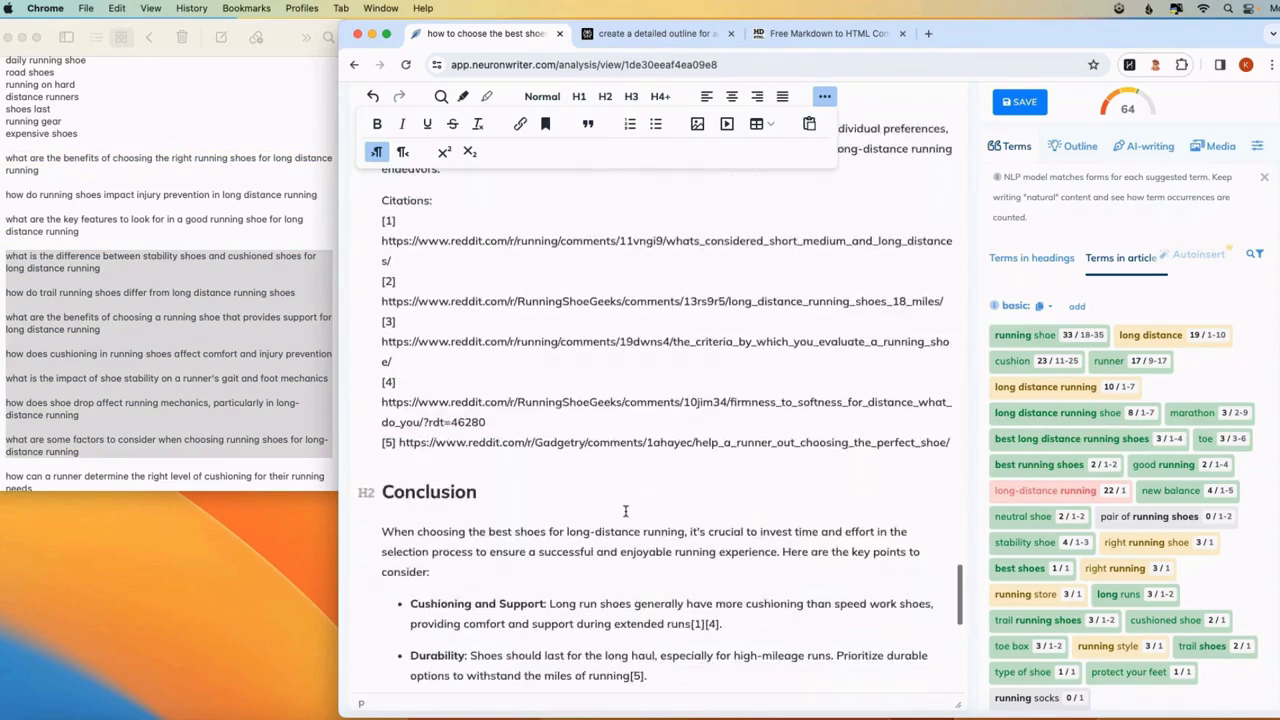
click(557, 490)
key(Return)
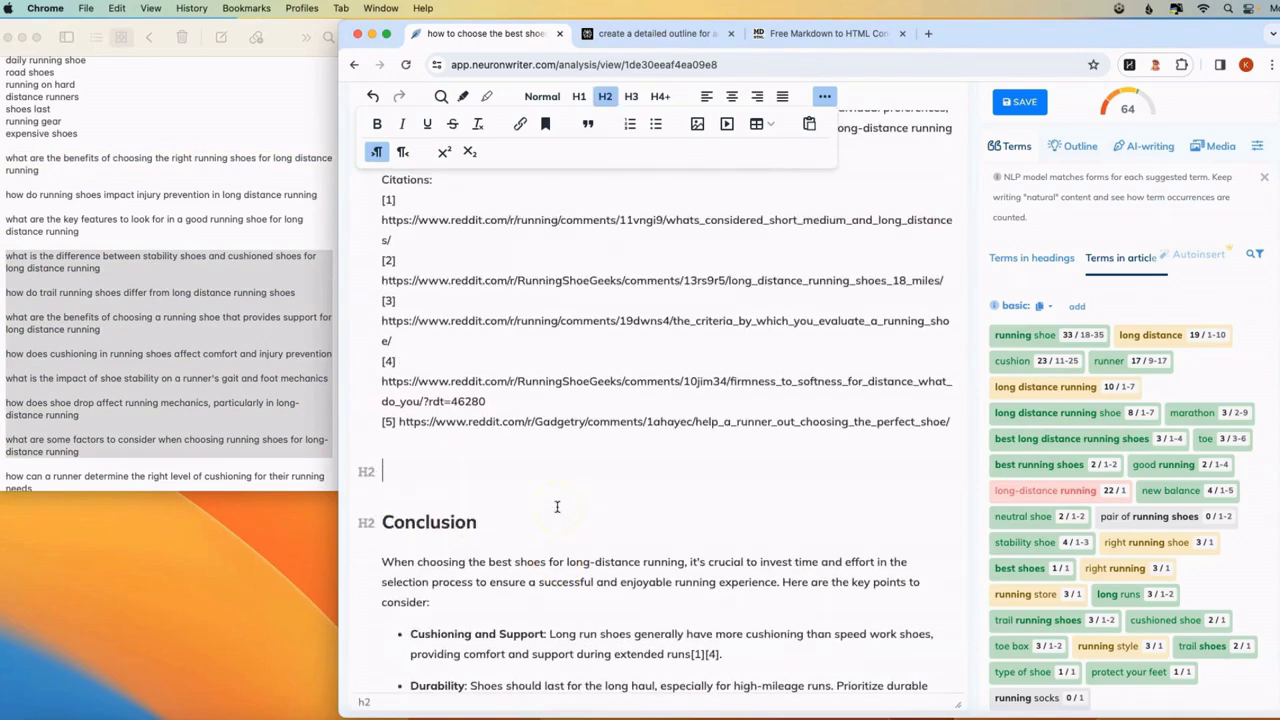
key(Return)
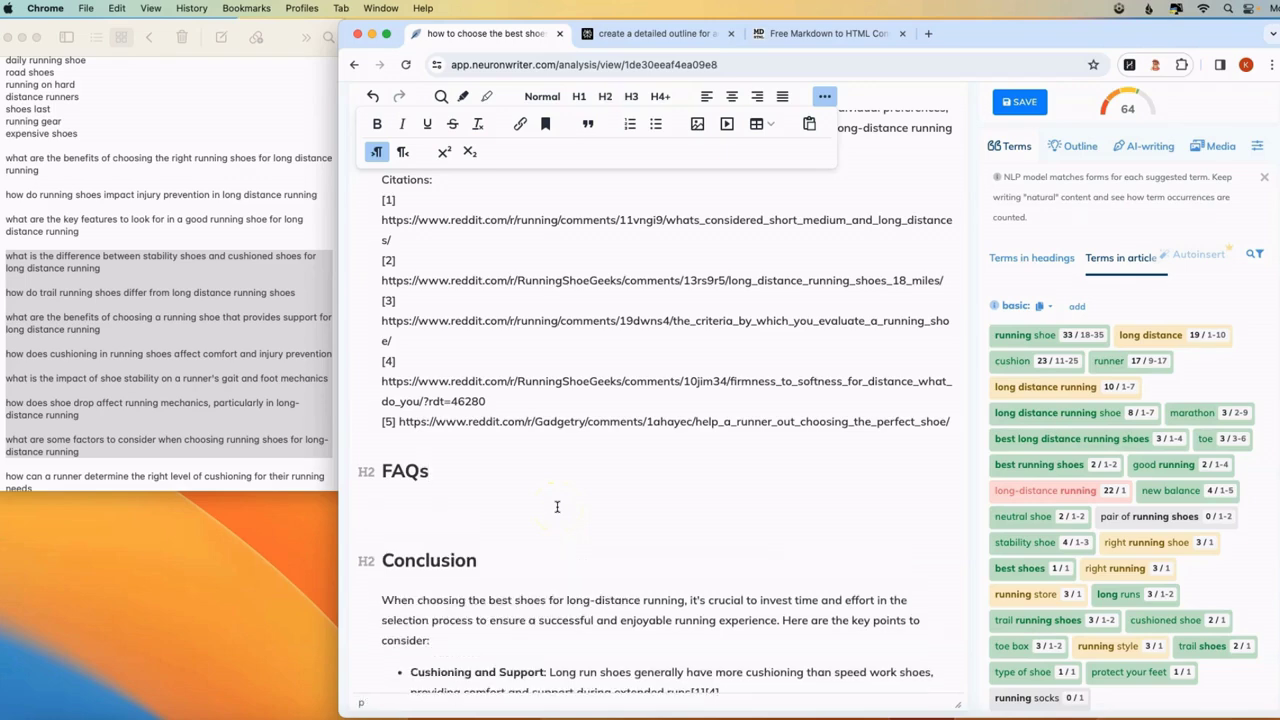
key(cmd+v)
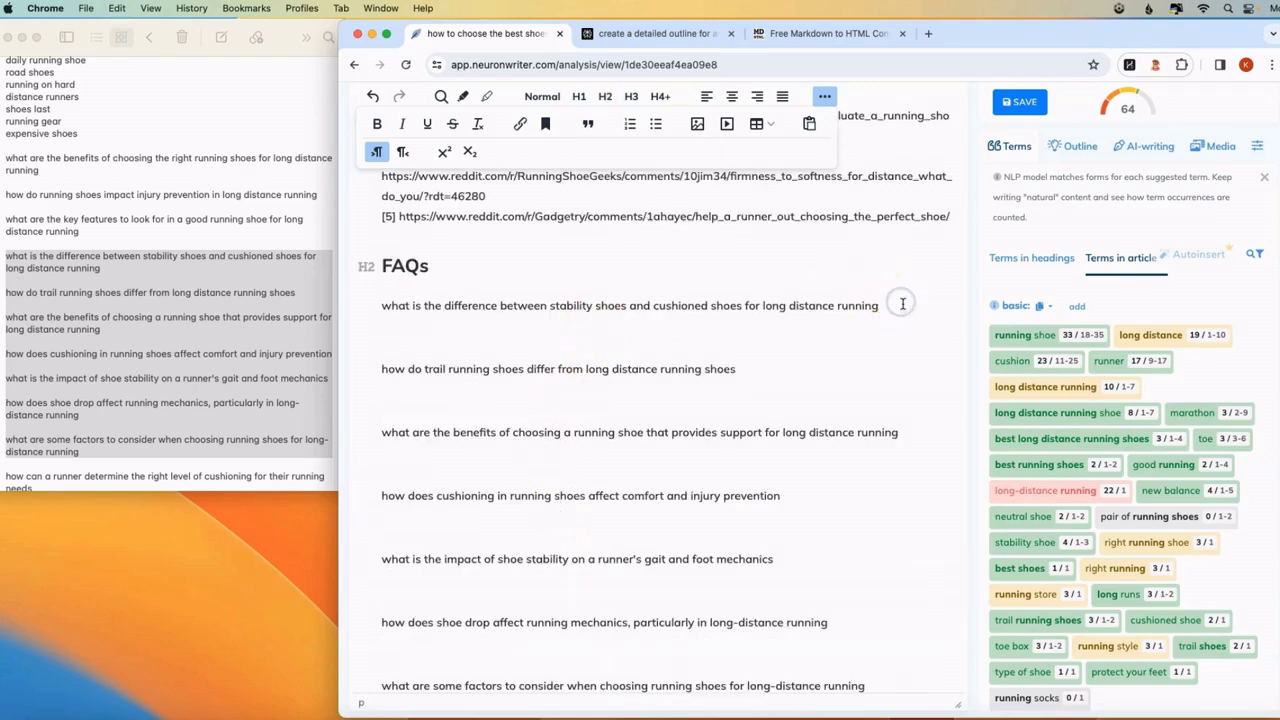
triple_click(395, 306)
key(super+c)
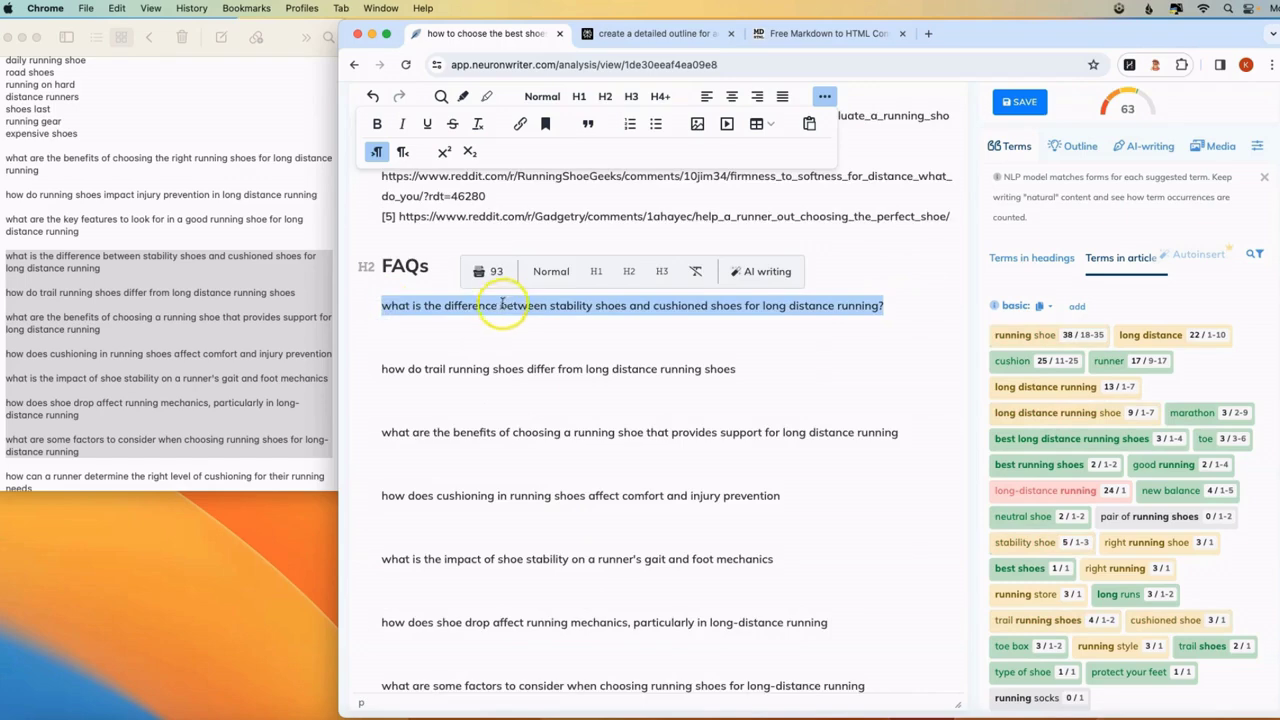
click(631, 96)
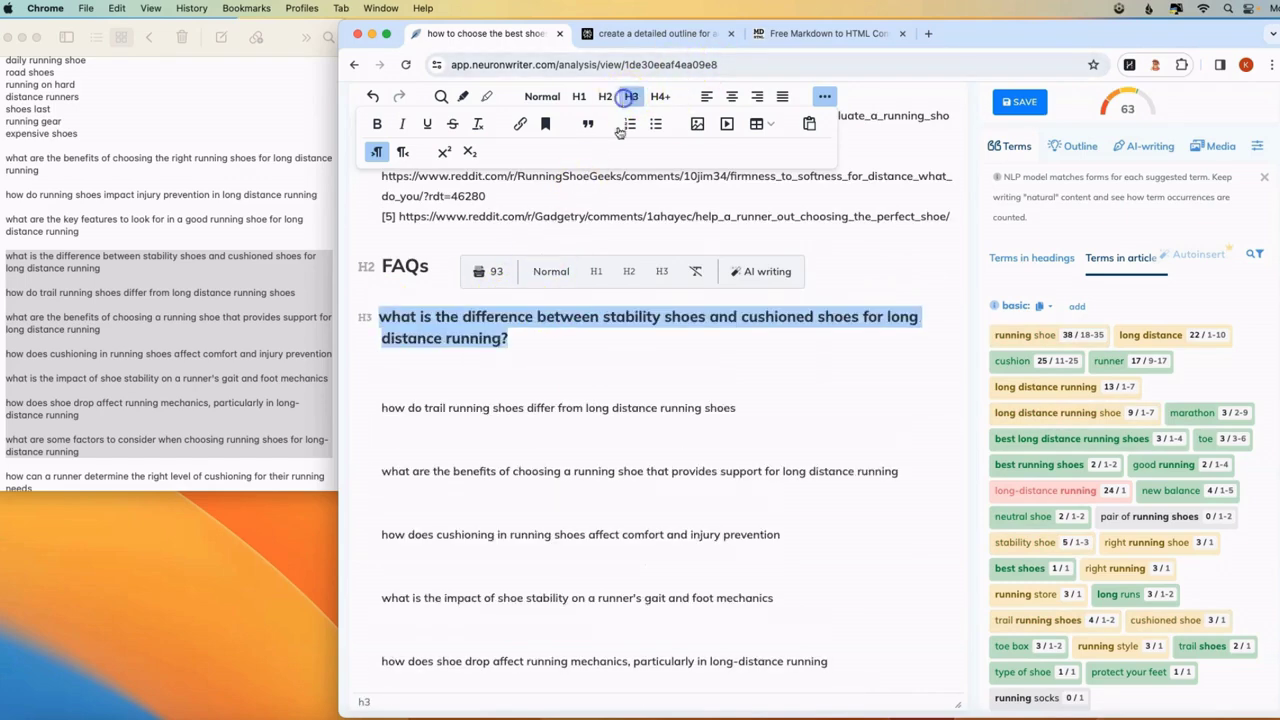
Ask Perplexity how stability and cushioned running shoes differ.
click(646, 33)
click(588, 663)
key(super+v)
key(Return)
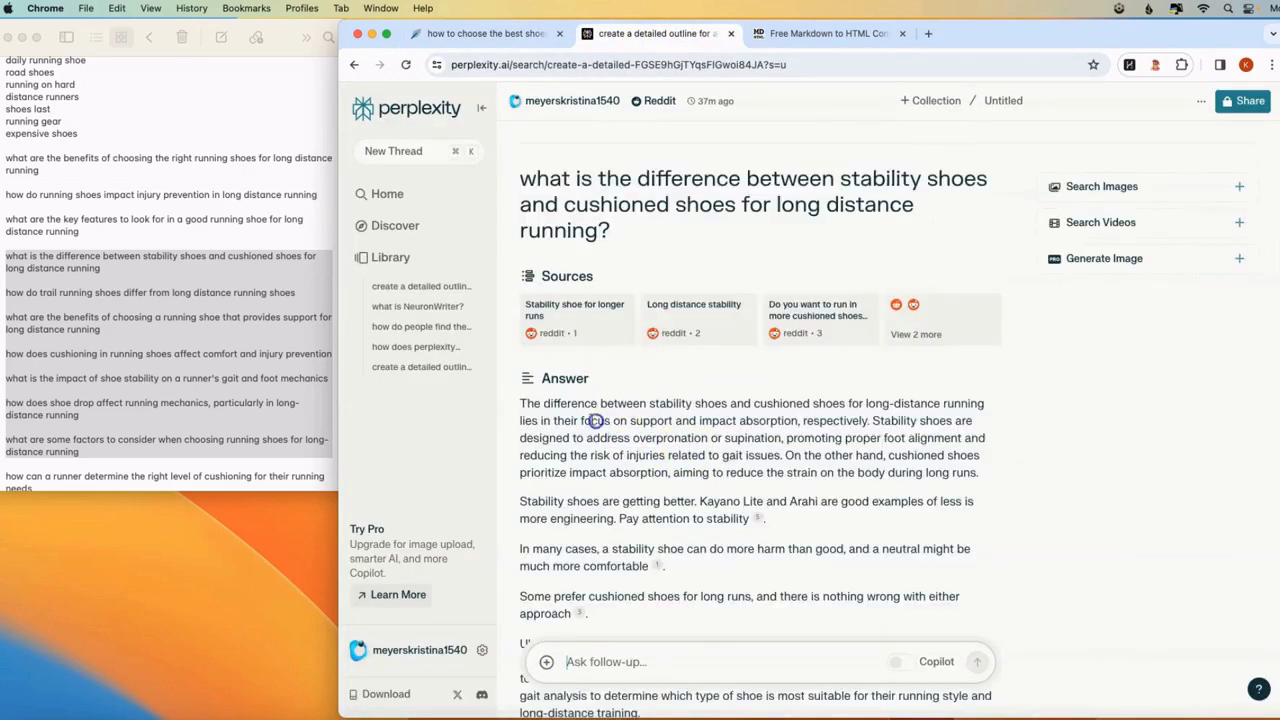
Paste Perplexity's first paragraph as the answer under the stability-versus-cushioned FAQ heading.
drag(521, 403, 980, 470)
key(super+c)
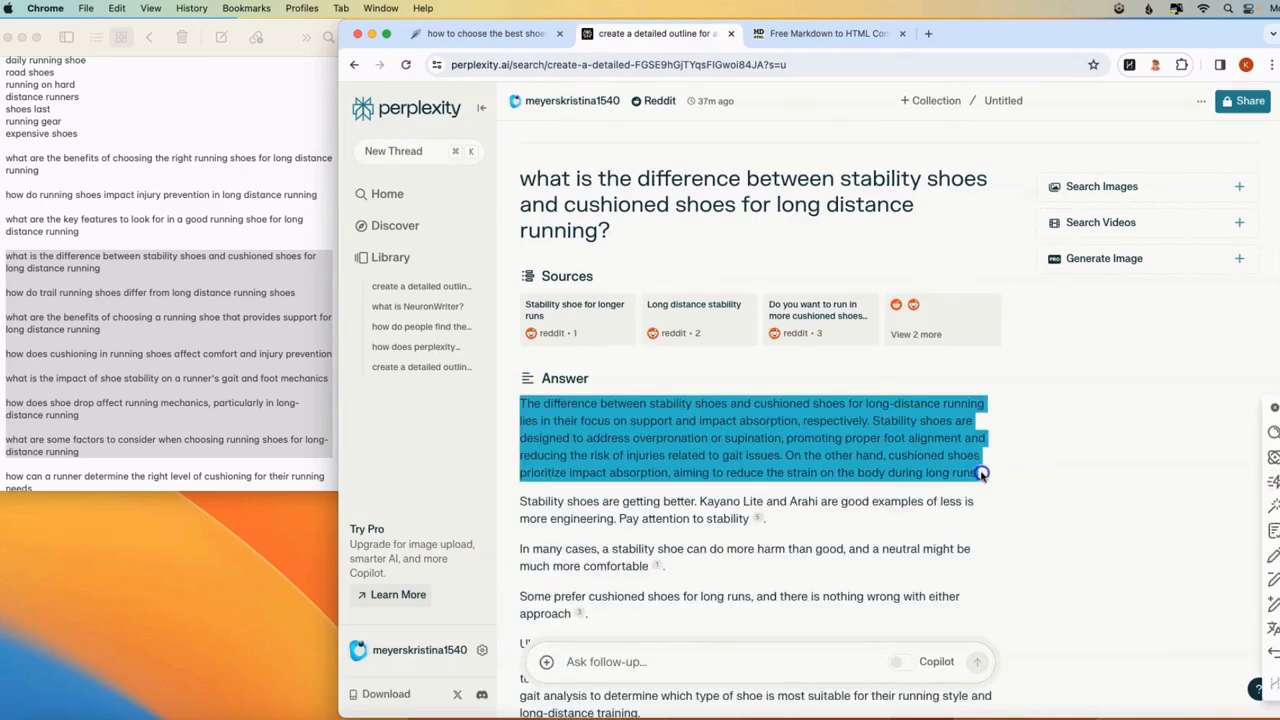
click(490, 33)
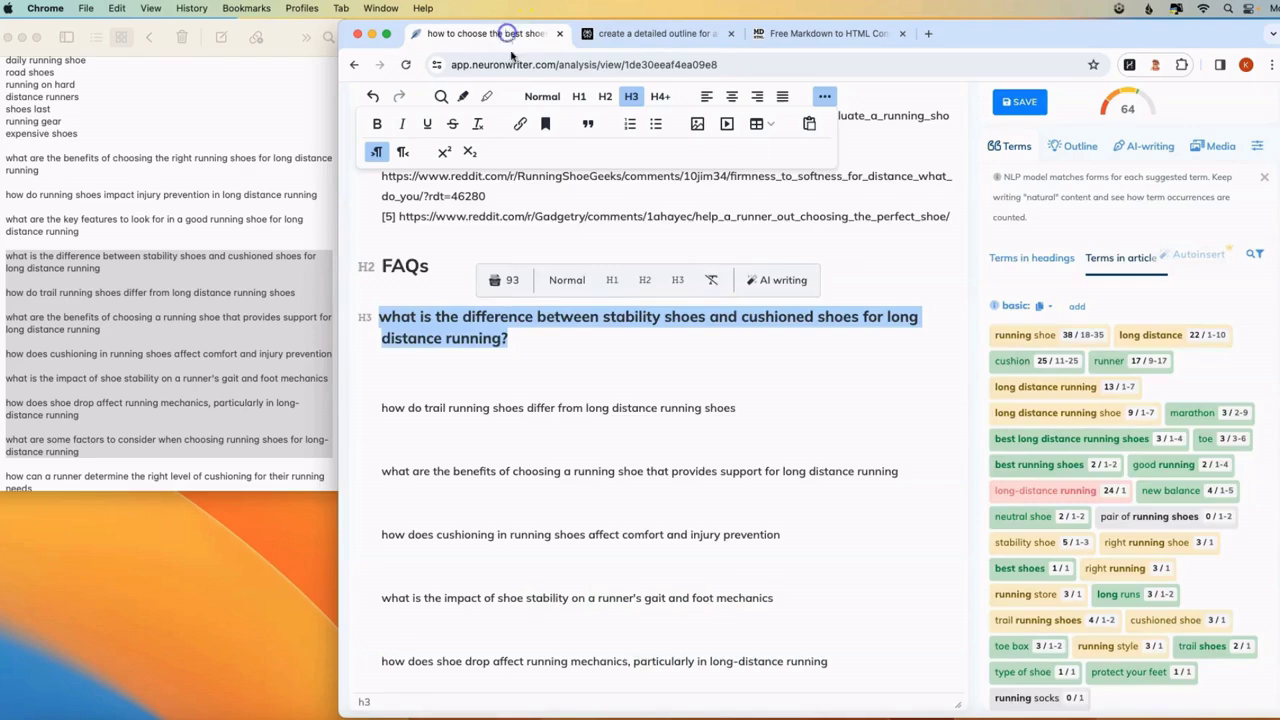
click(549, 352)
key(super+v)
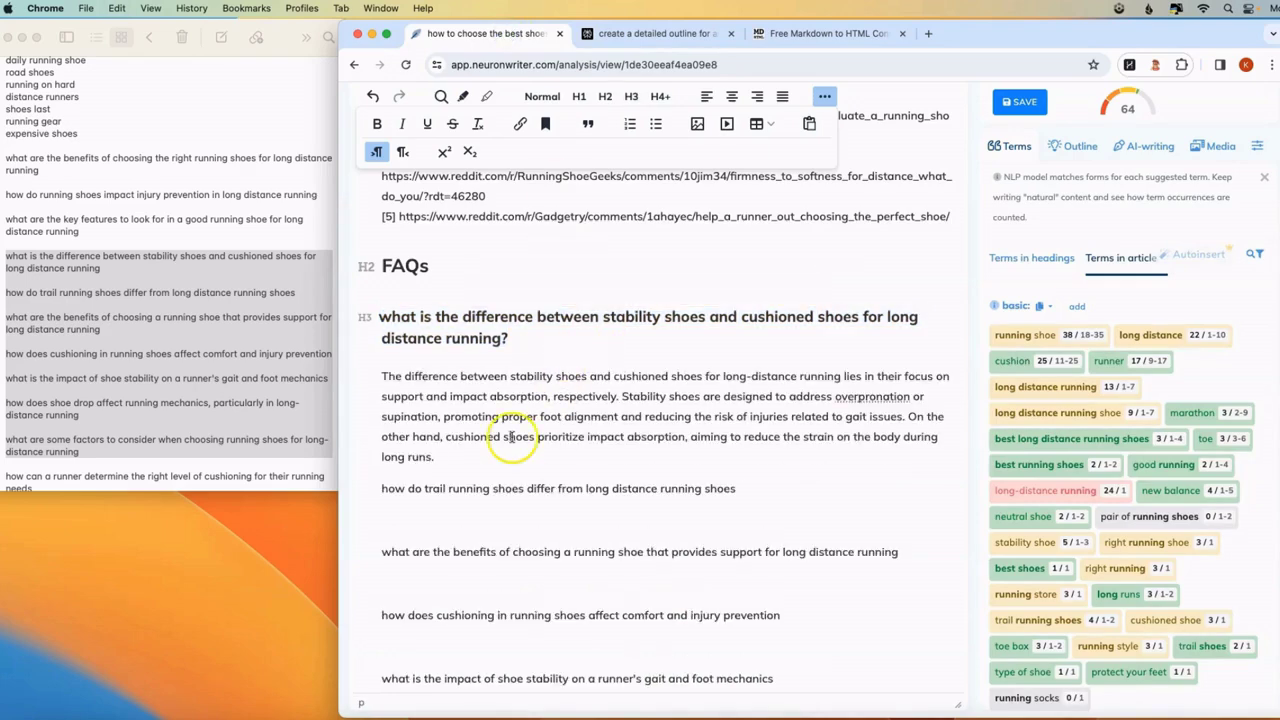
Make the trail running shoes question an H3 heading and go back to Perplexity.
triple_click(457, 488)
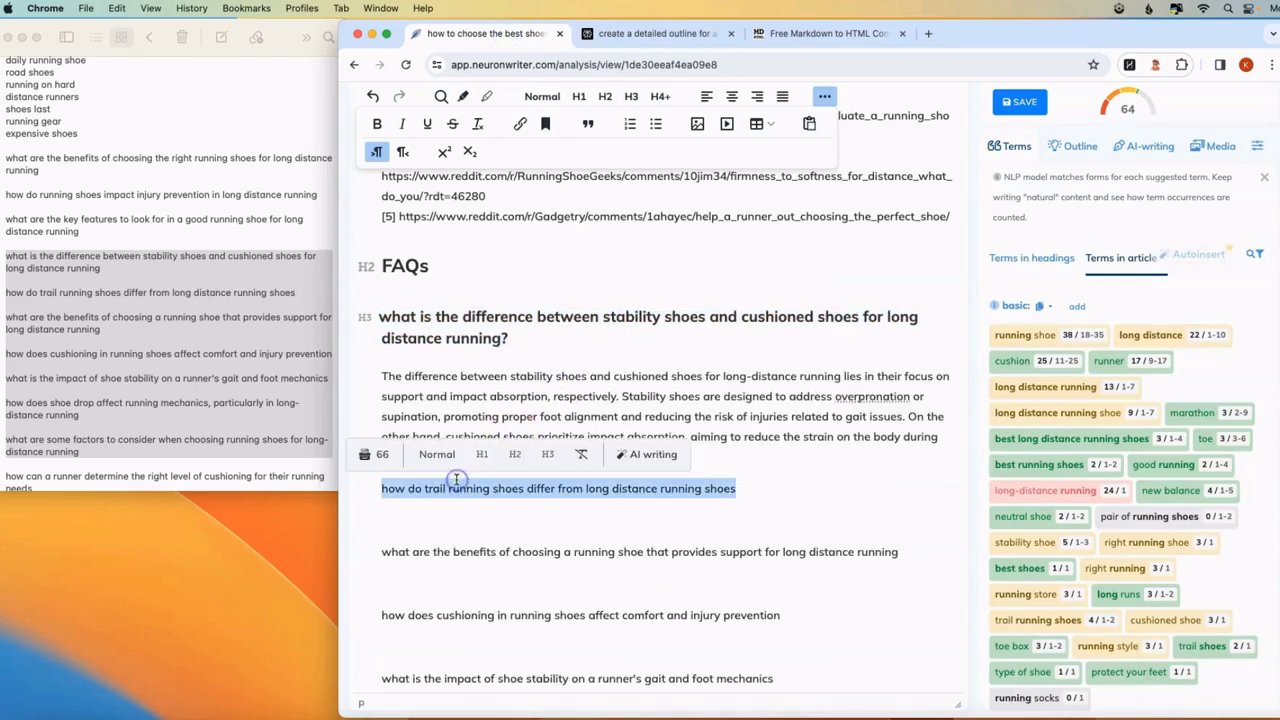
click(632, 97)
click(545, 306)
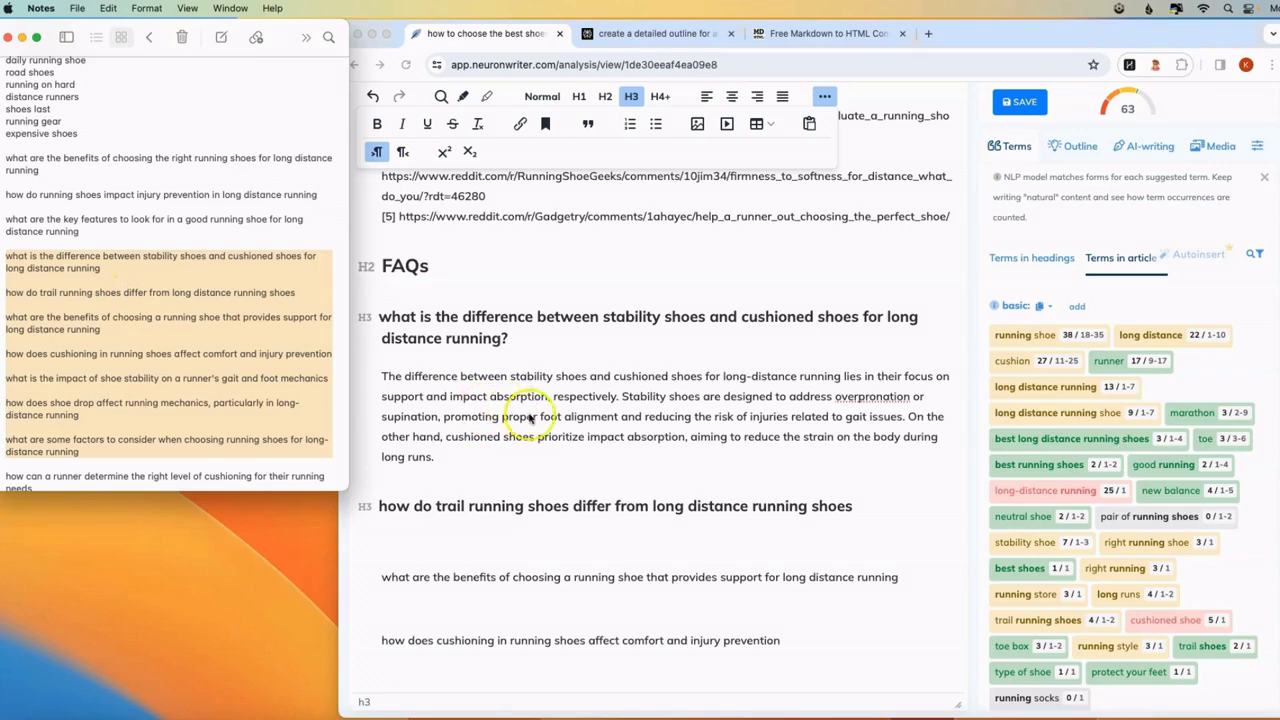
click(566, 404)
key(ctrl+Tab)
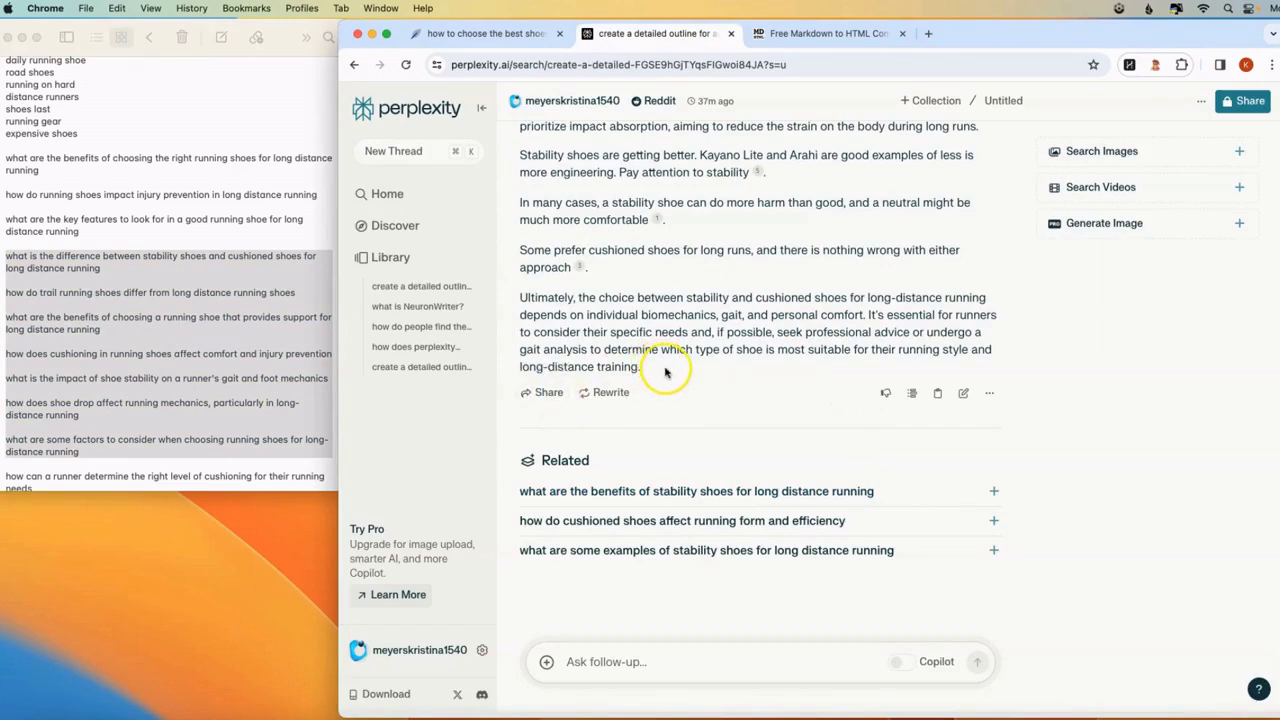
Insert a 'Top 10 Bestselling Long Distance Running Shoes' H2 above Understanding the Basics, then return to Perplexity.
click(487, 33)
scroll(638, 379, up, 15)
scroll(638, 379, down, 5)
click(704, 462)
scroll(704, 462, down, 10)
click(376, 318)
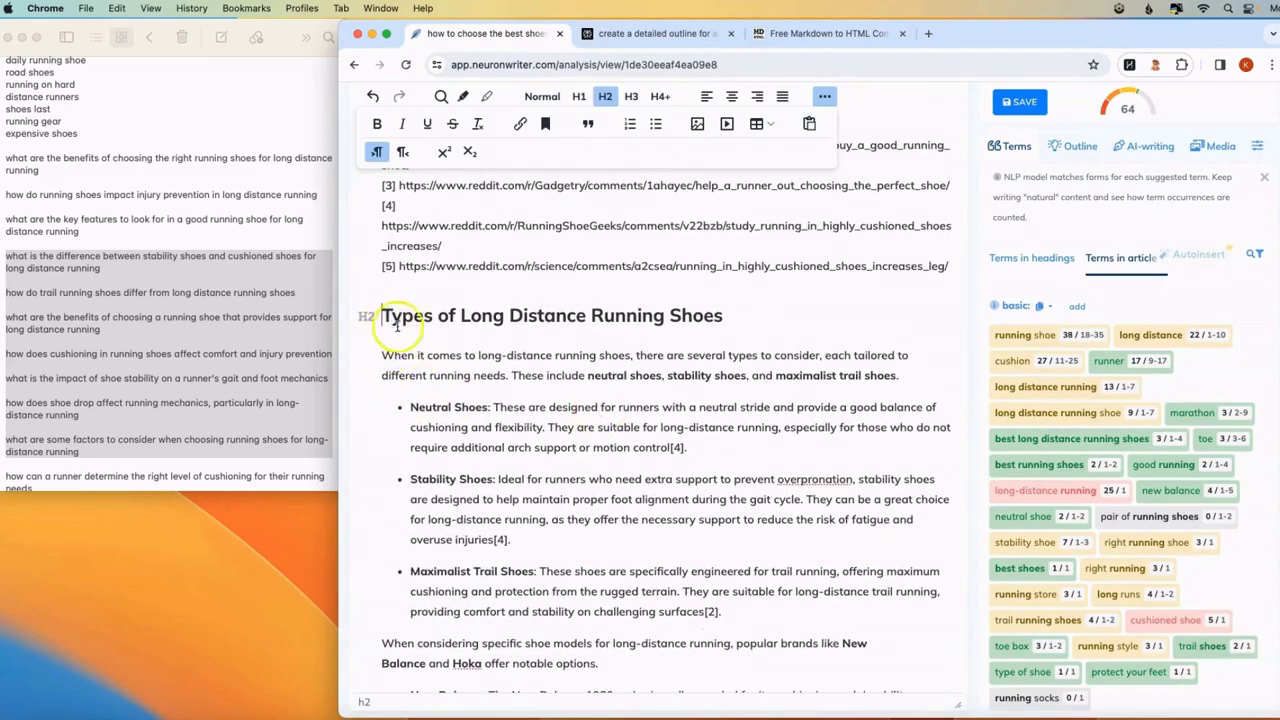
scroll(487, 398, up, 15)
scroll(487, 398, down, 10)
key(Return)
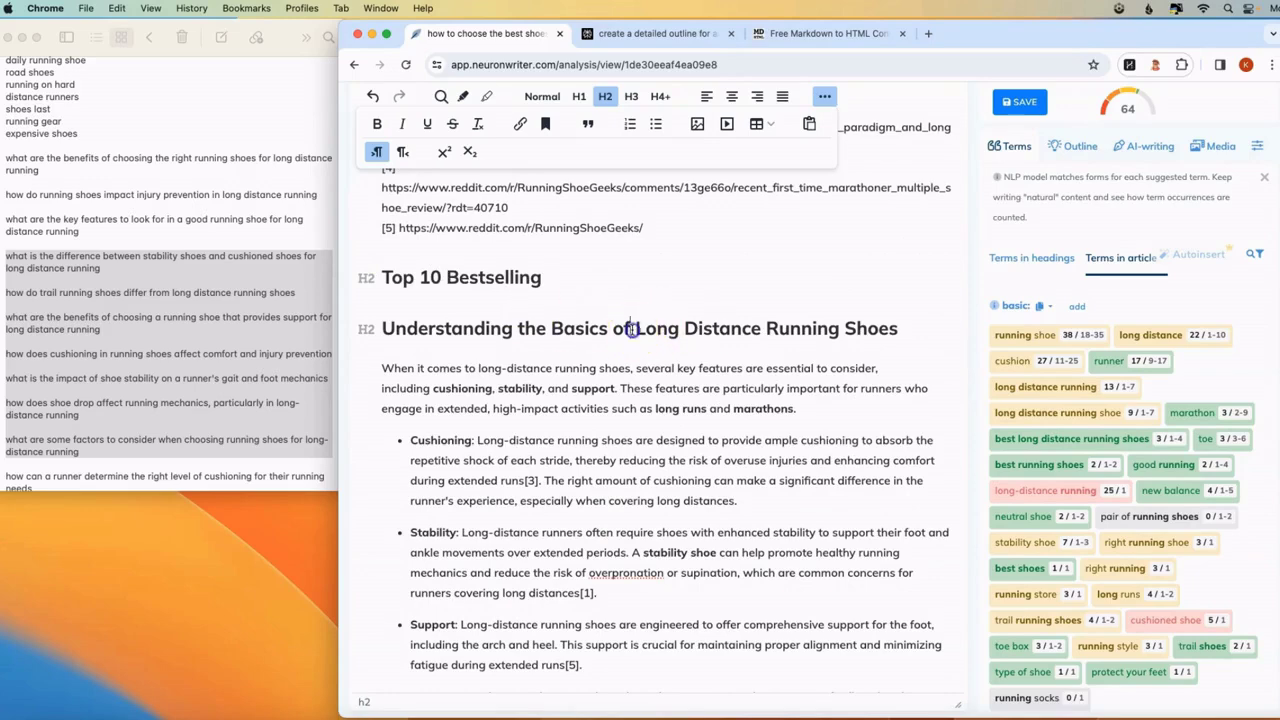
text(Long Distance Running Shoes)
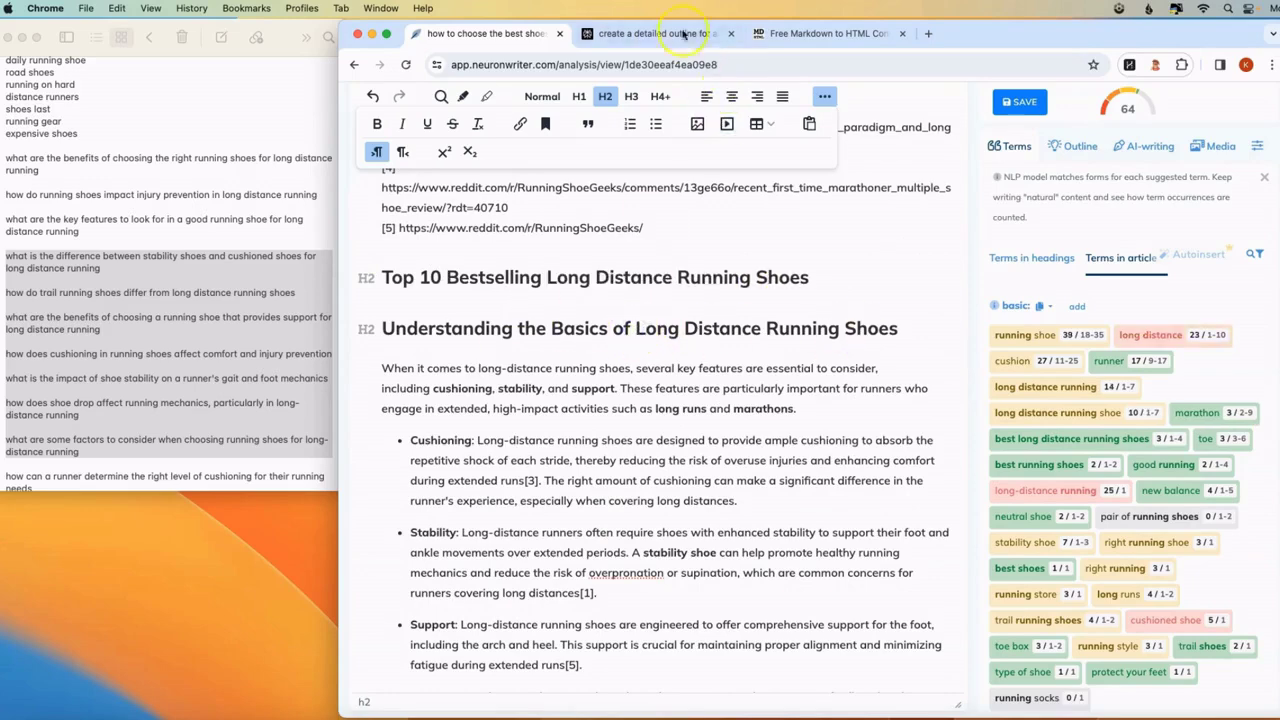
triple_click(422, 274)
key(super+c)
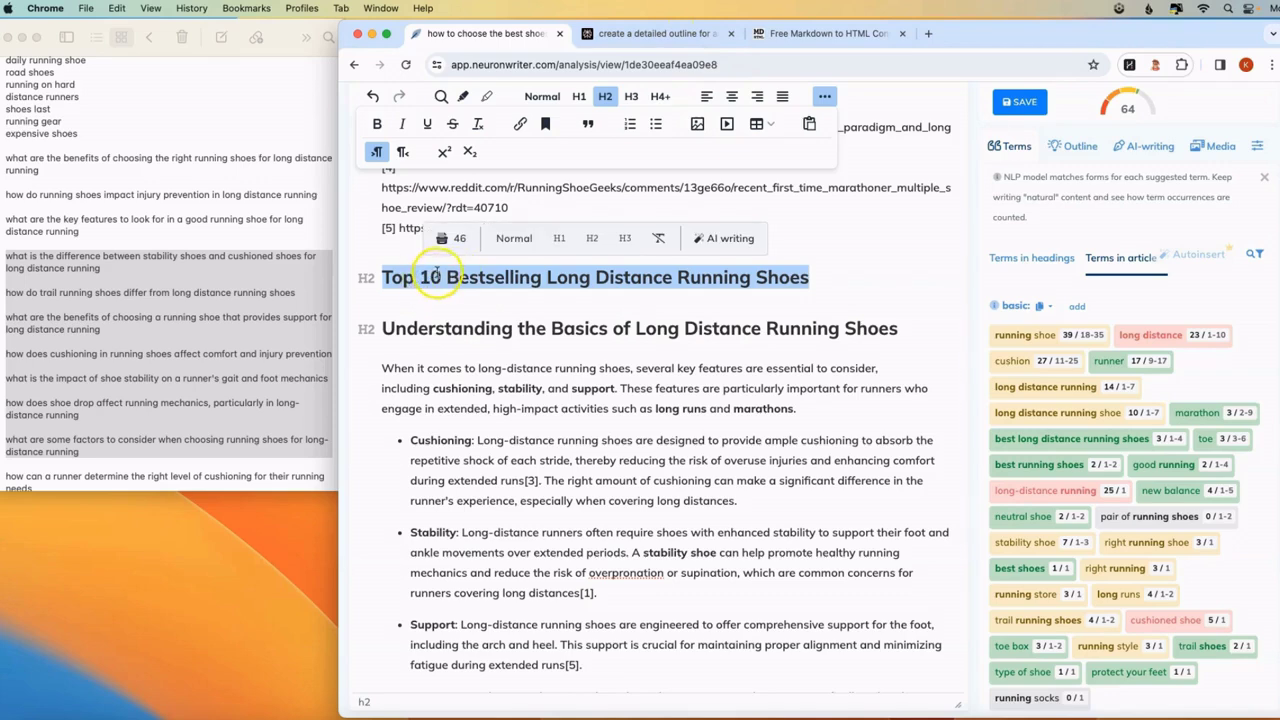
click(650, 33)
Ask Perplexity 'Top 10 Bestselling Long Distance Running Shoes' and copy the ten shoes it lists.
click(581, 662)
key(super+v)
key(Return)
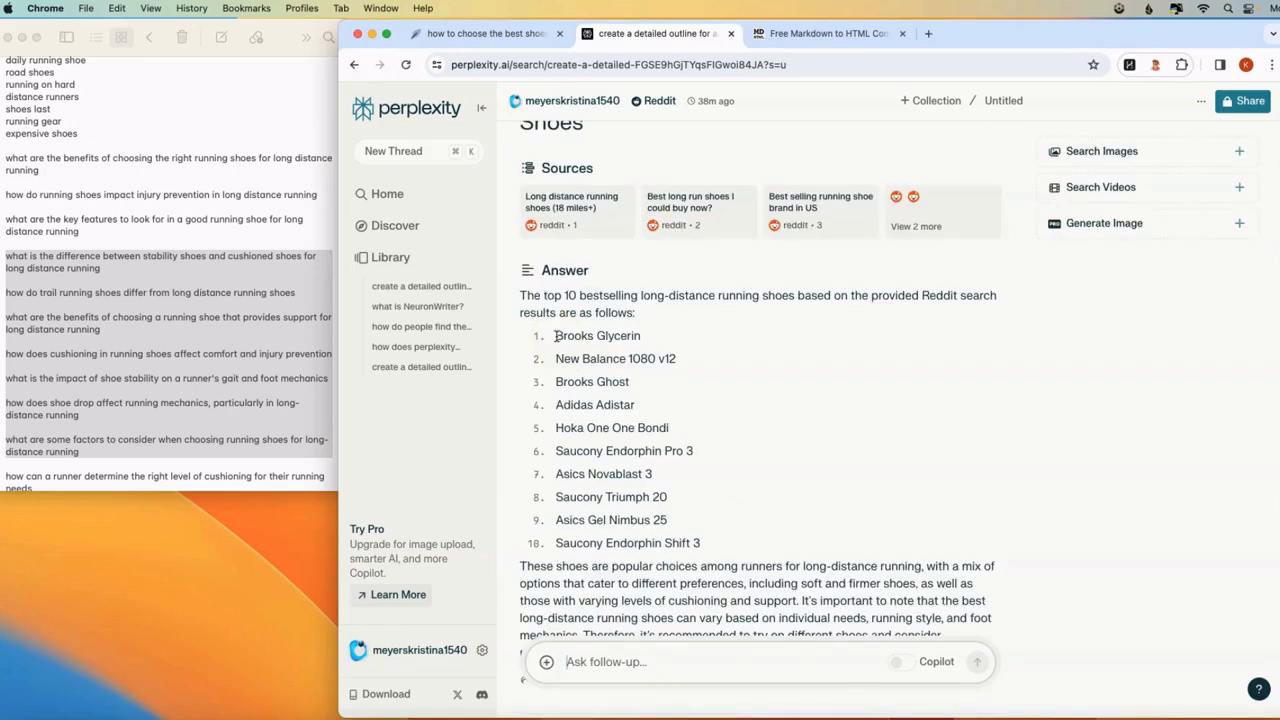
drag(555, 335, 706, 543)
key(super+c)
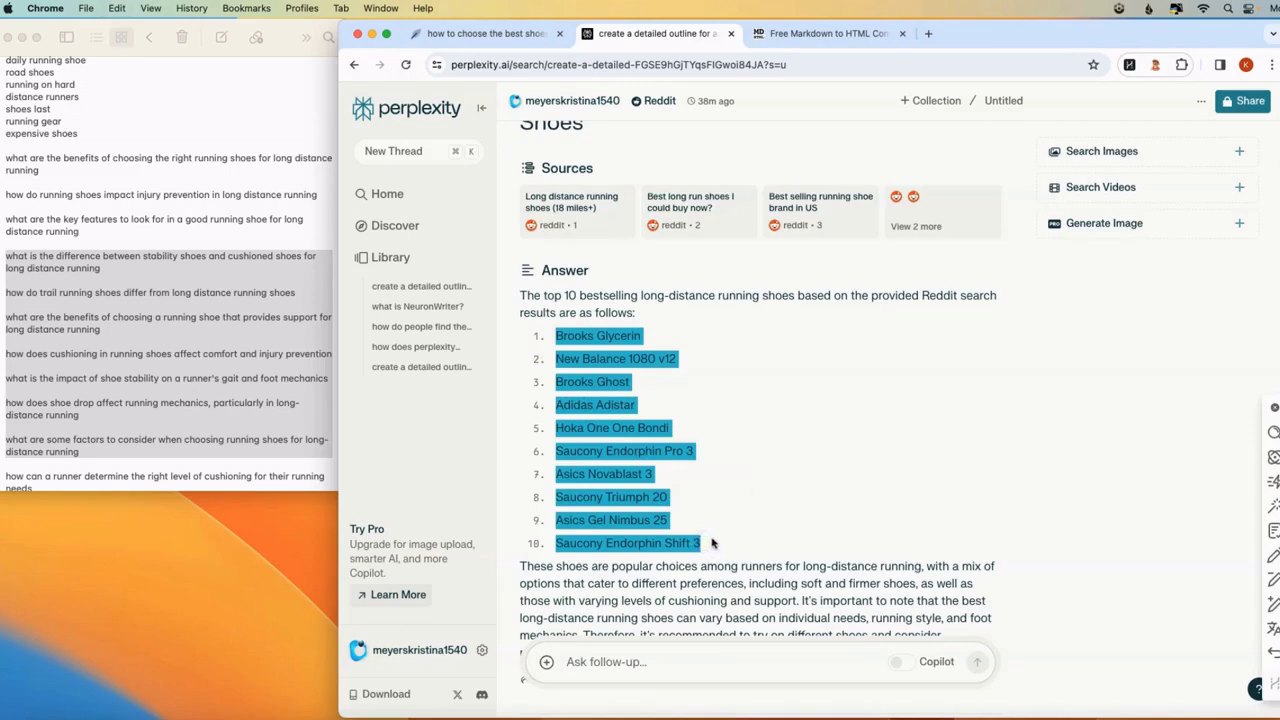
click(490, 33)
Paste the copied ten-shoe list on a new line below the Top 10 heading.
click(835, 274)
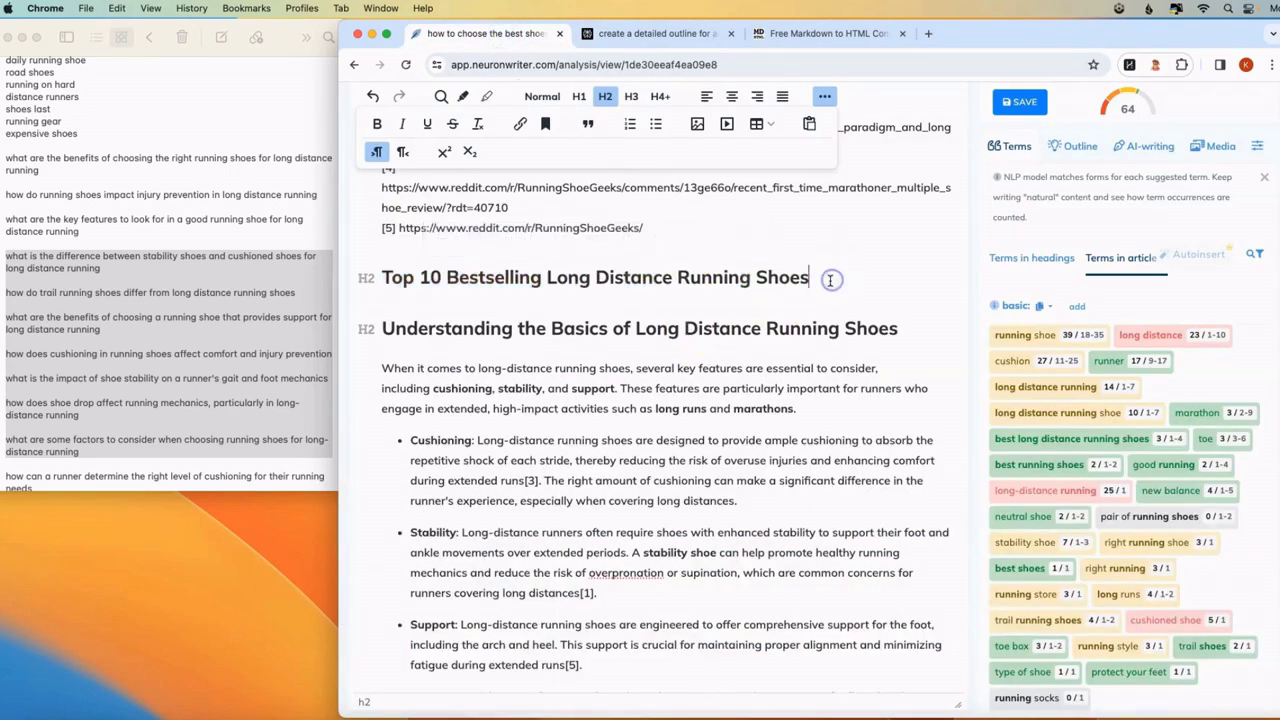
key(Return)
key(super+v)
Format the shoe list from Brooks Glycerin down as a bulleted list.
click(383, 317)
shift+click(531, 498)
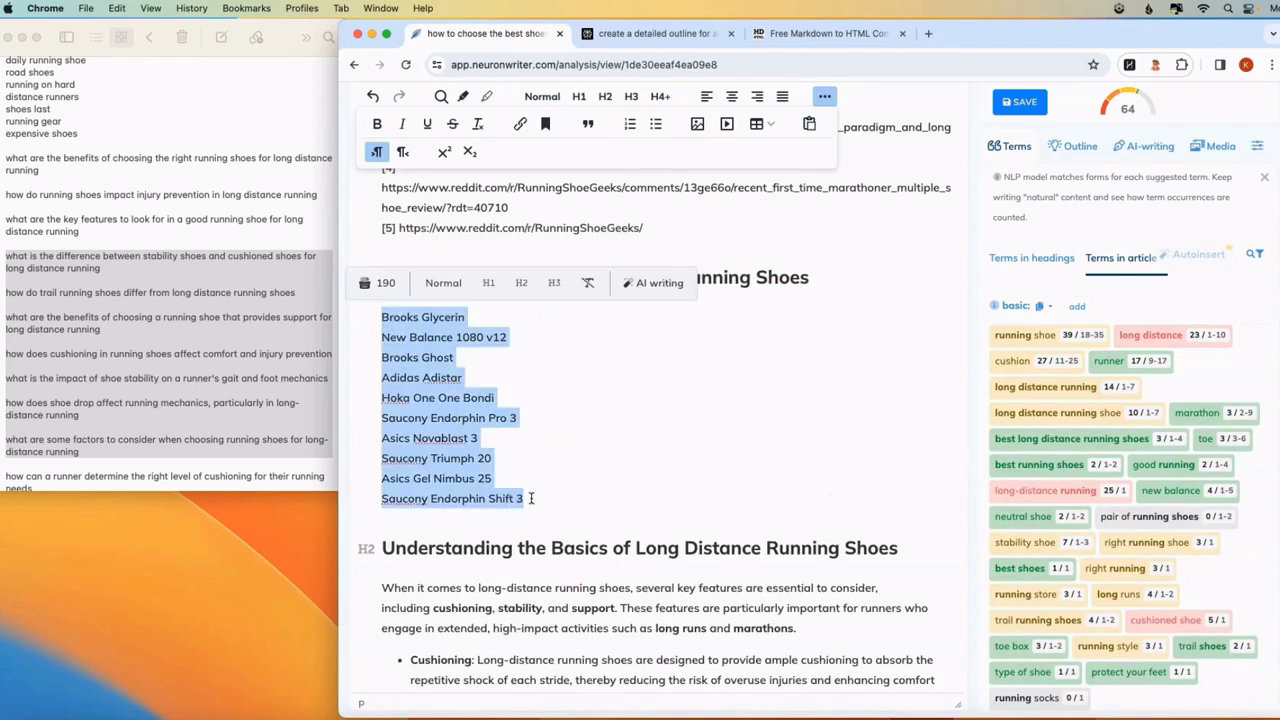
click(523, 412)
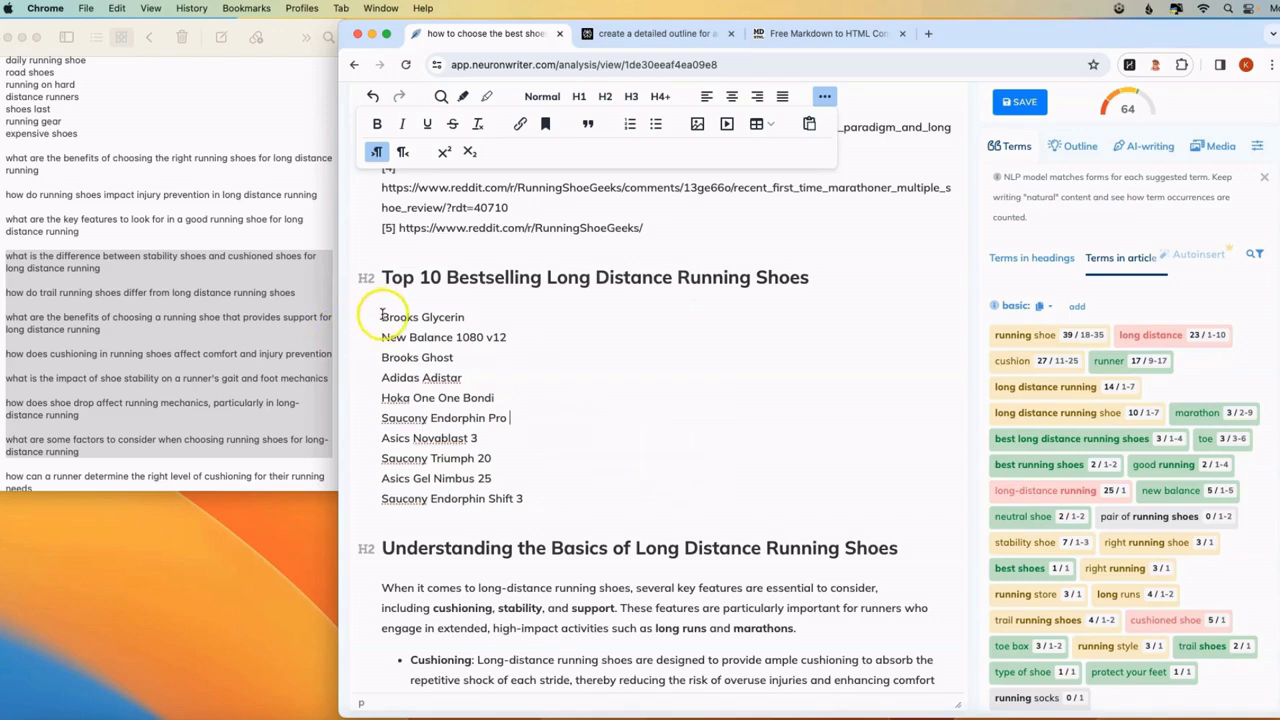
drag(383, 316, 546, 502)
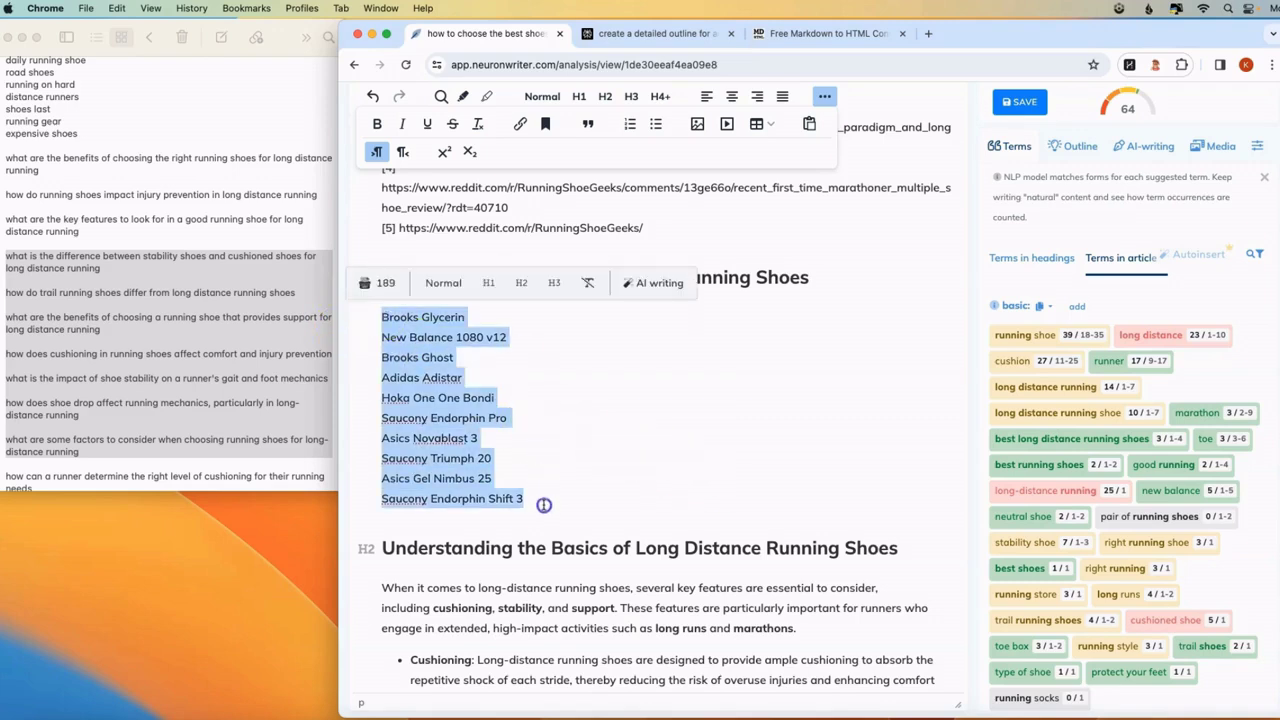
click(653, 124)
Split New Balance 1080 v12 and Brooks Ghost into their own bullet items.
click(577, 440)
click(411, 337)
key(Return)
click(411, 357)
key(Return)
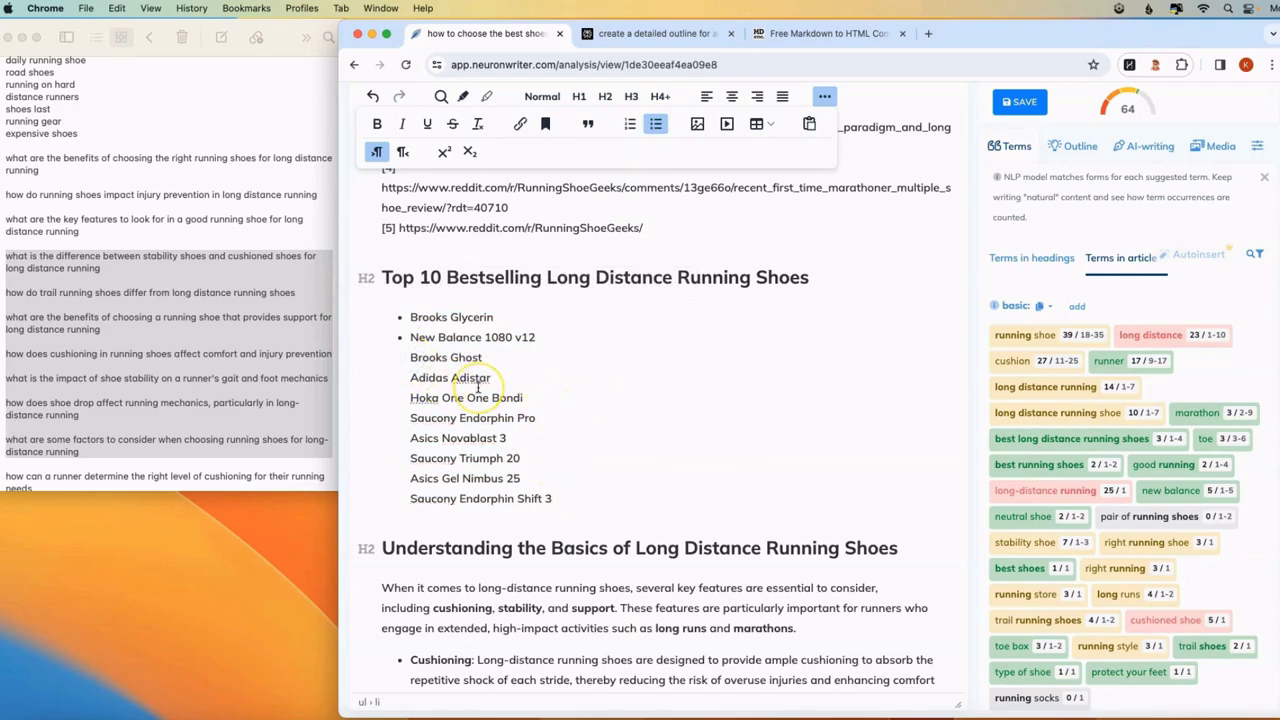
Move the caret to the start of the Adidas Adistar line in the Top 10 list.
click(411, 377)
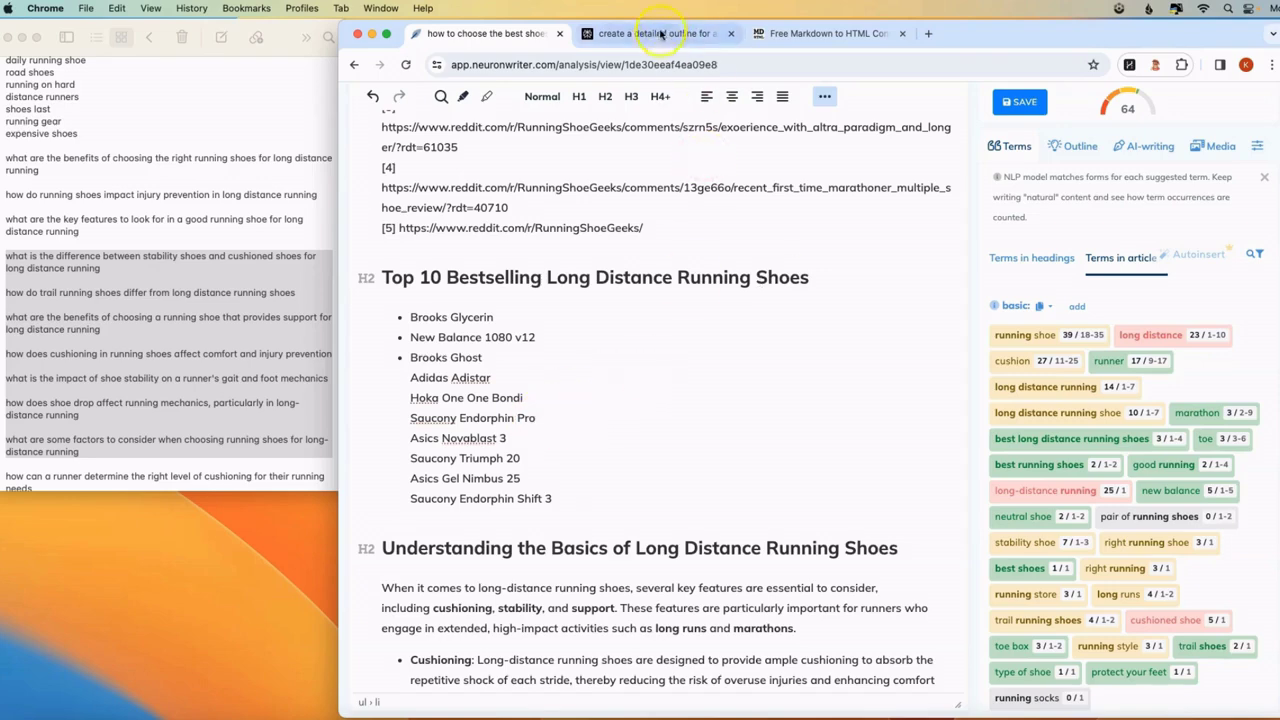
Return to the Perplexity running-shoe thread and go to Perplexity's home page.
click(655, 34)
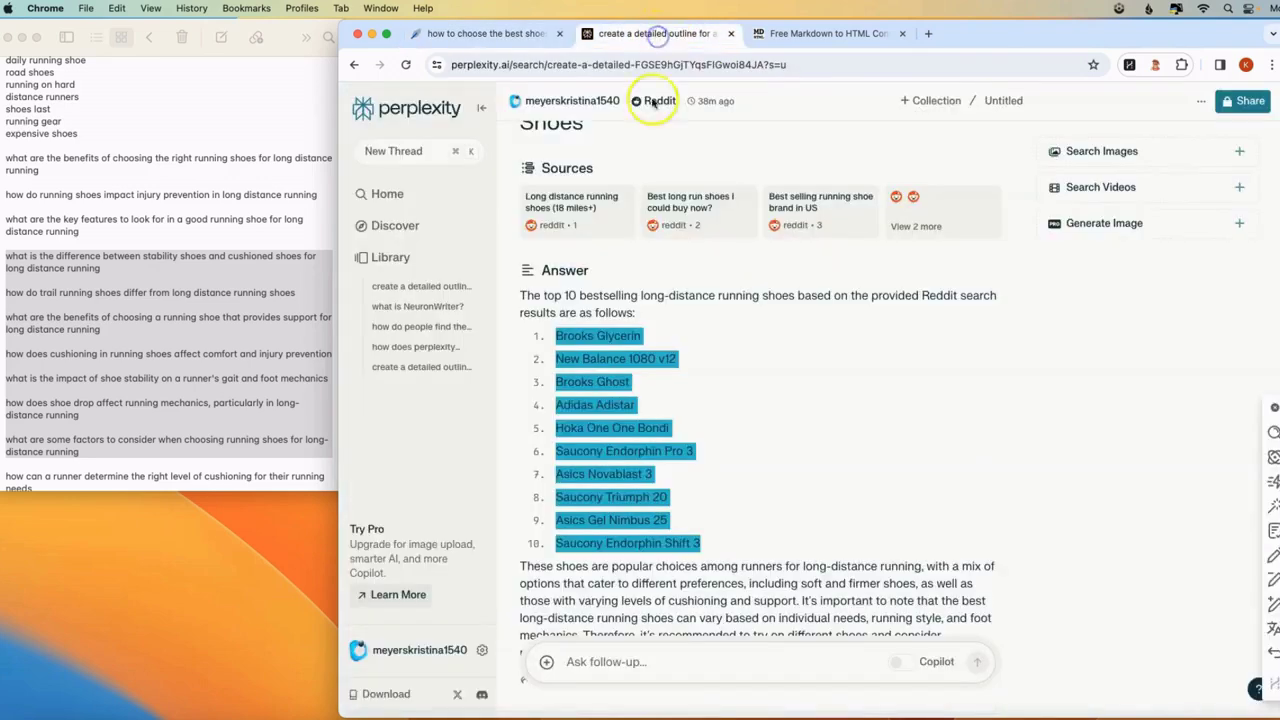
click(404, 116)
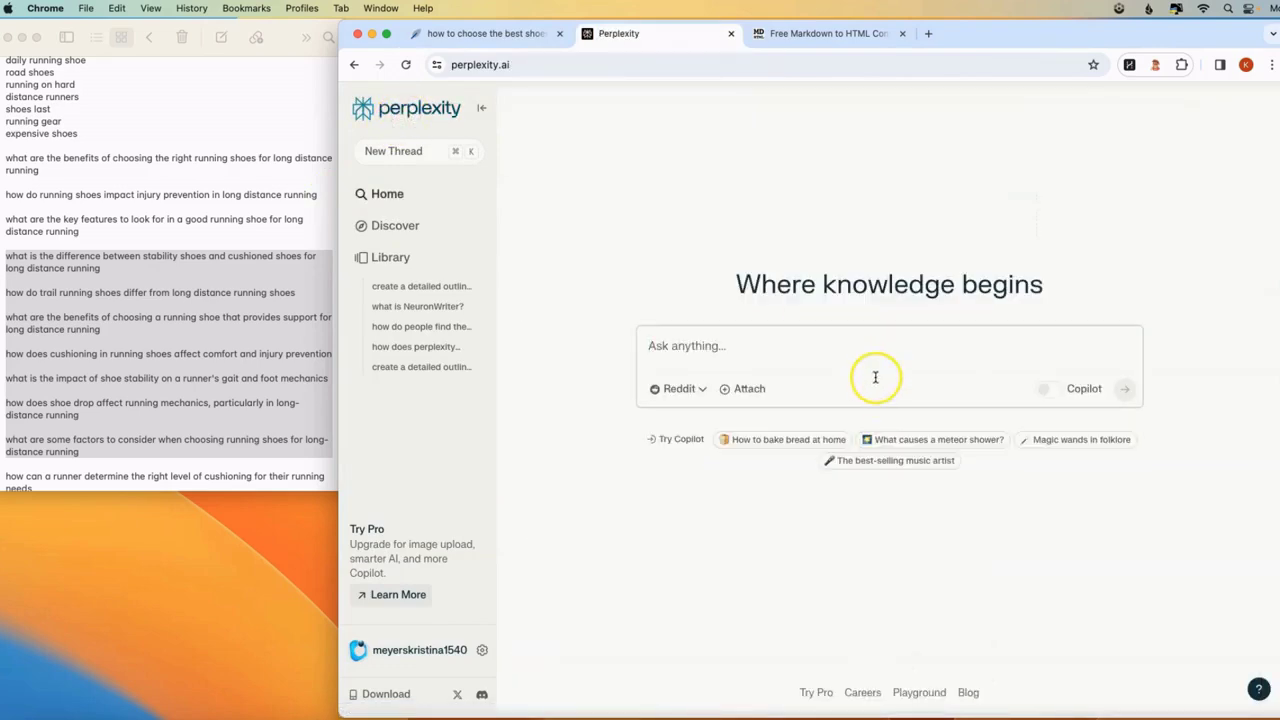